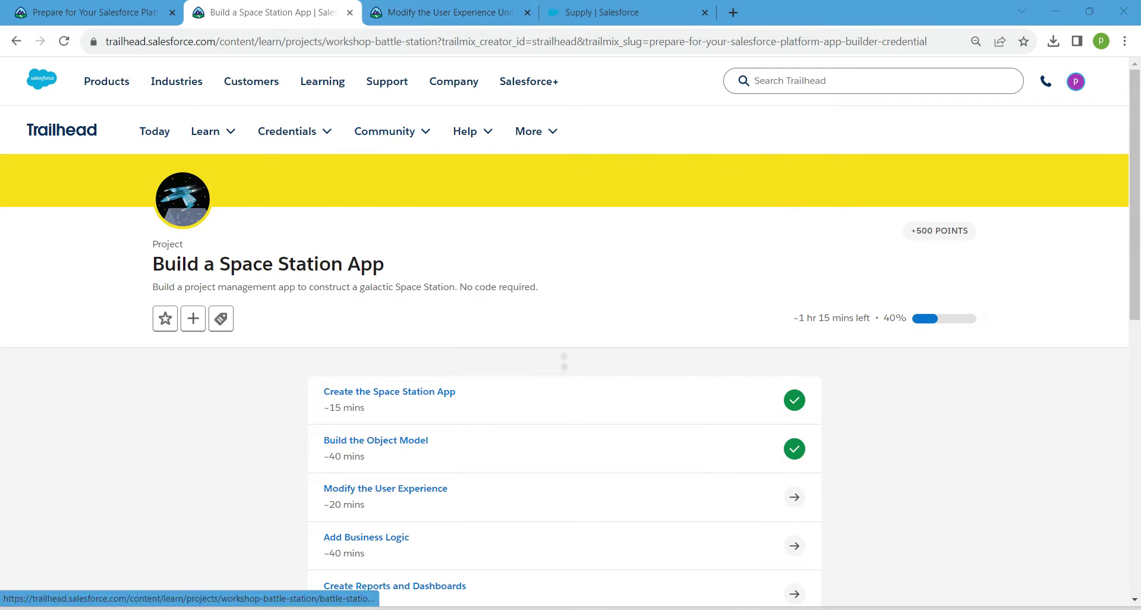
- Switch to the Salesforce org and open the Space Stations list in the Space Station Construction app
{"action": "left_click", "coordinate": [450, 12]}
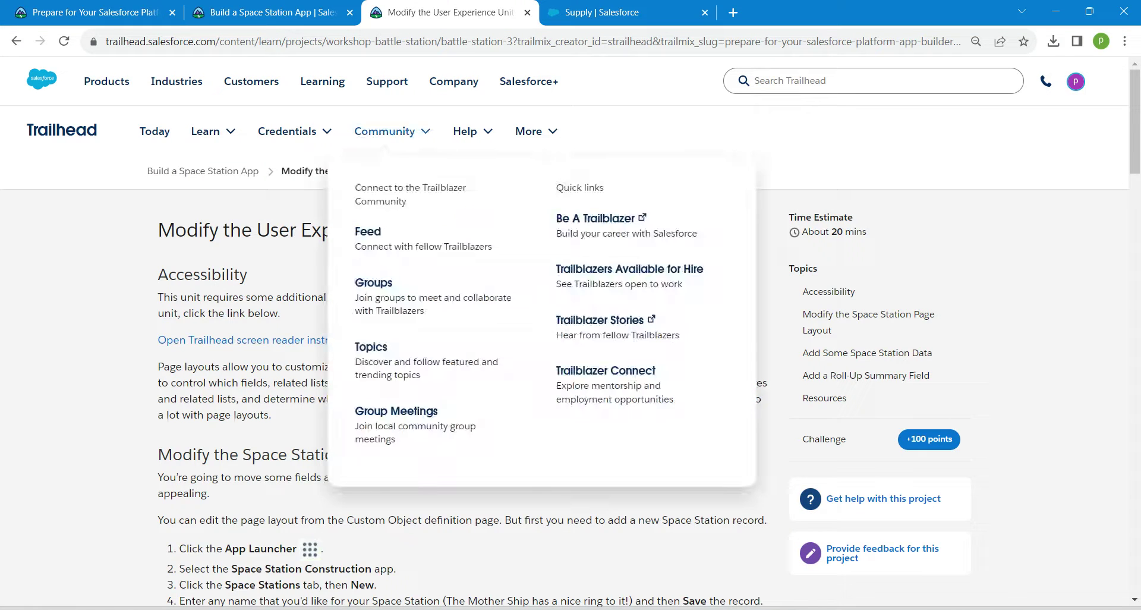
{"action": "left_click", "coordinate": [618, 11]}
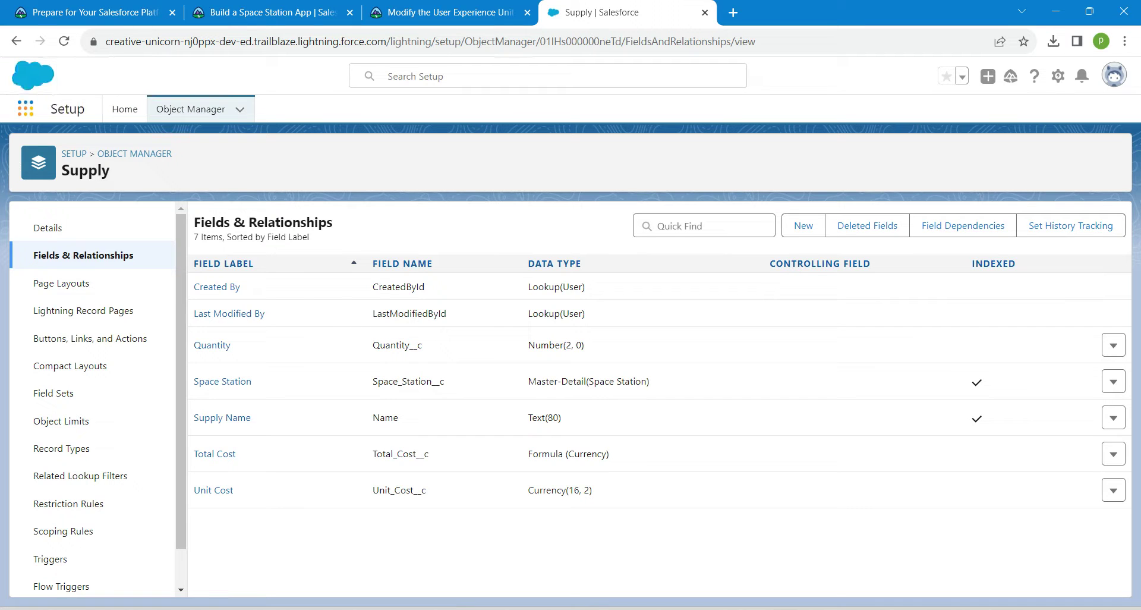
{"action": "left_click", "coordinate": [25, 108]}
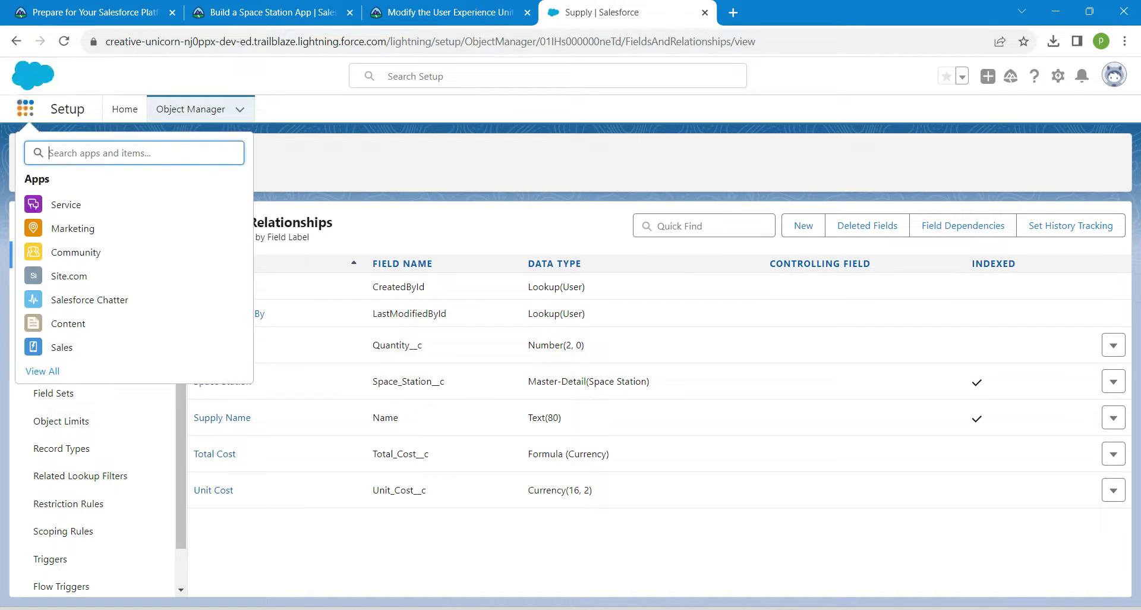
{"action": "type", "text": "space"}
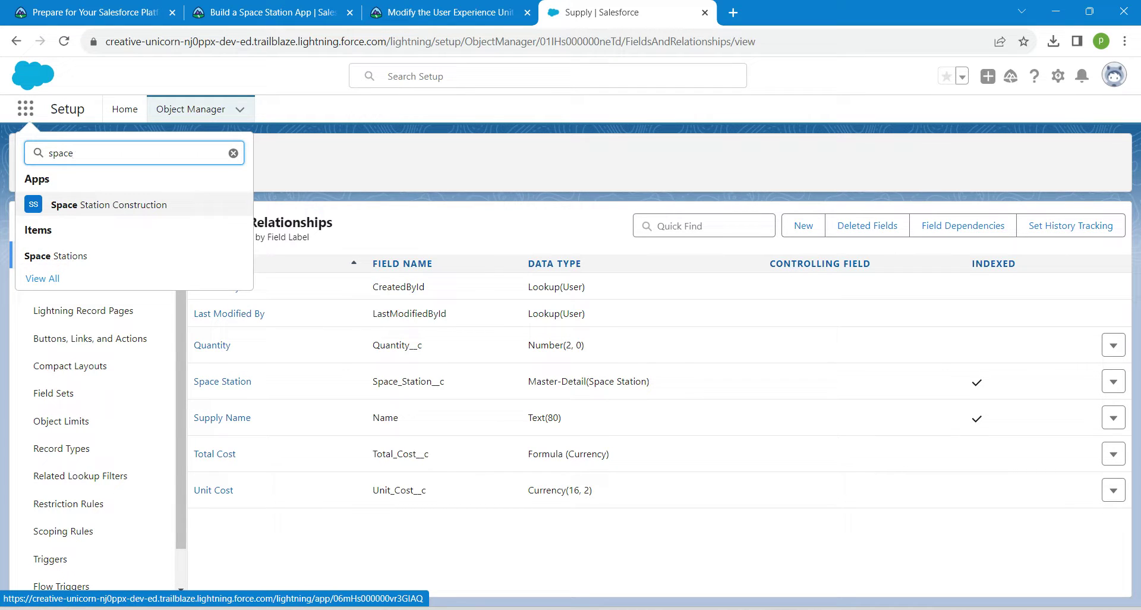
{"action": "left_click", "coordinate": [109, 204]}
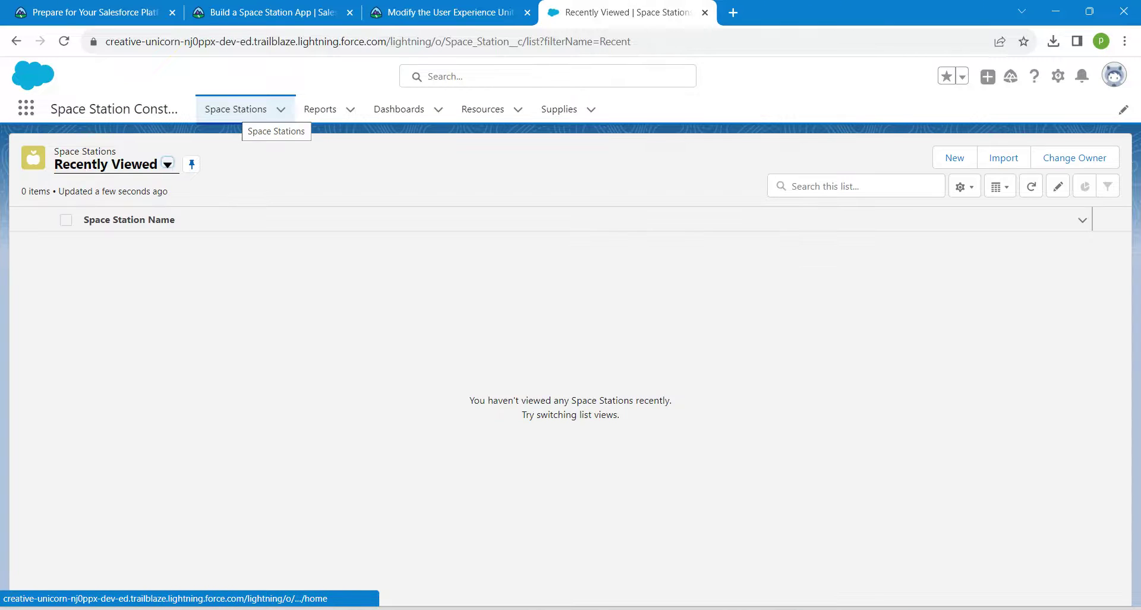
{"action": "left_click", "coordinate": [241, 109]}
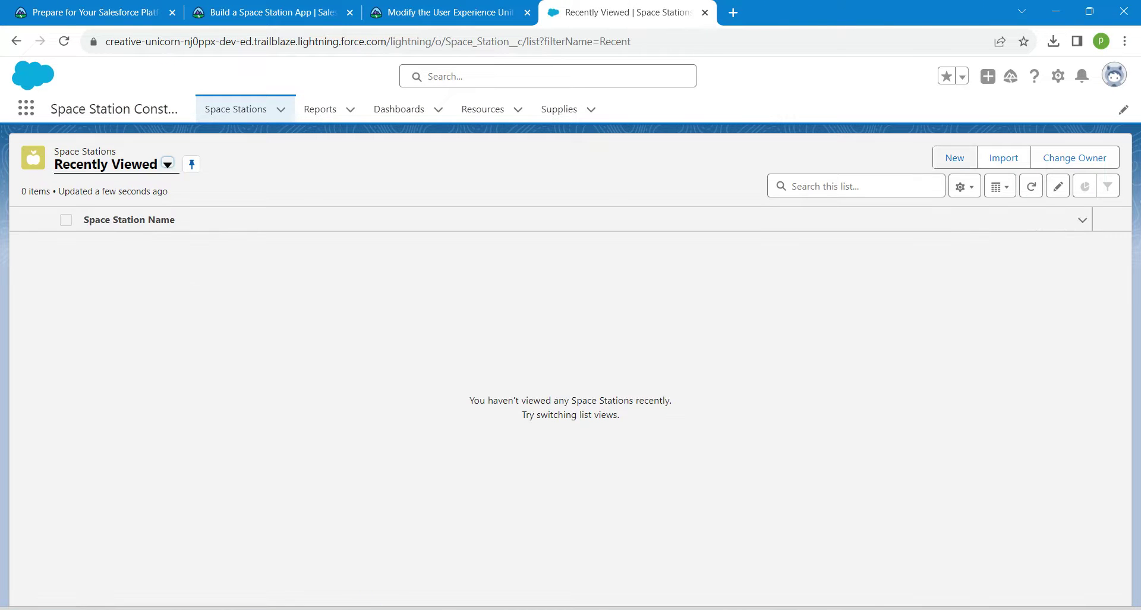
- Create and save a new Space Station record named "earth", keeping the default project and shield statuses
{"action": "left_click", "coordinate": [955, 158]}
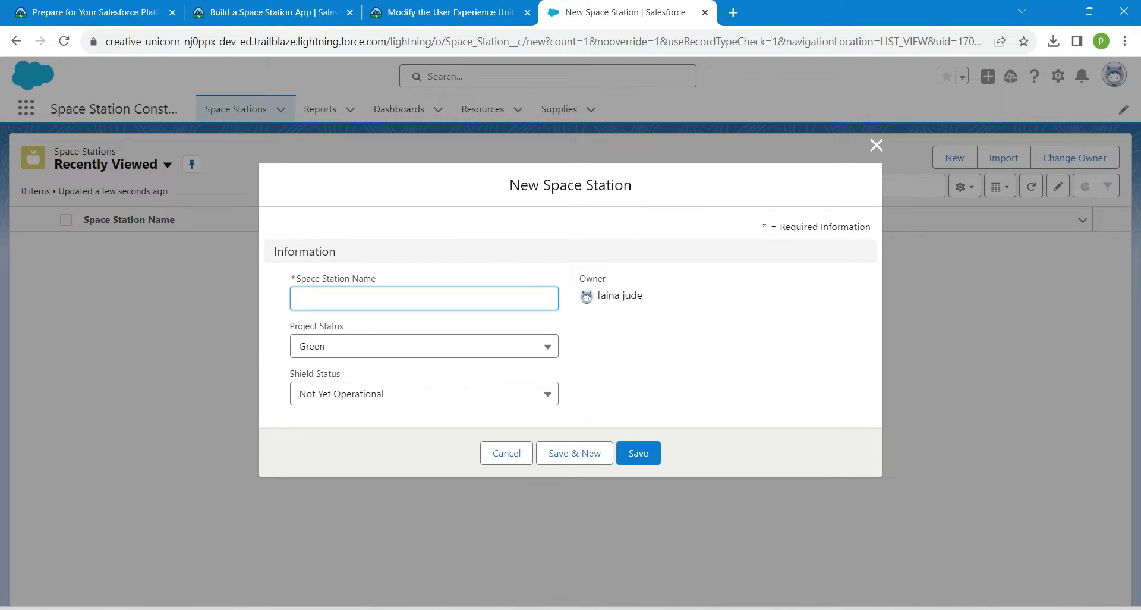
{"action": "left_click", "coordinate": [424, 298]}
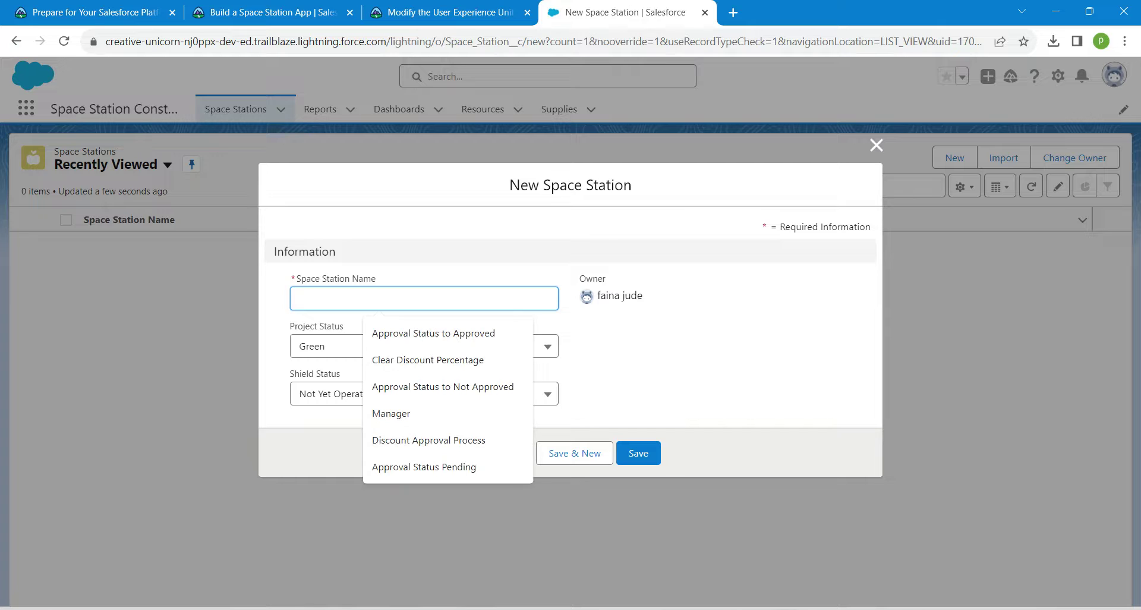
{"action": "type", "text": "earth"}
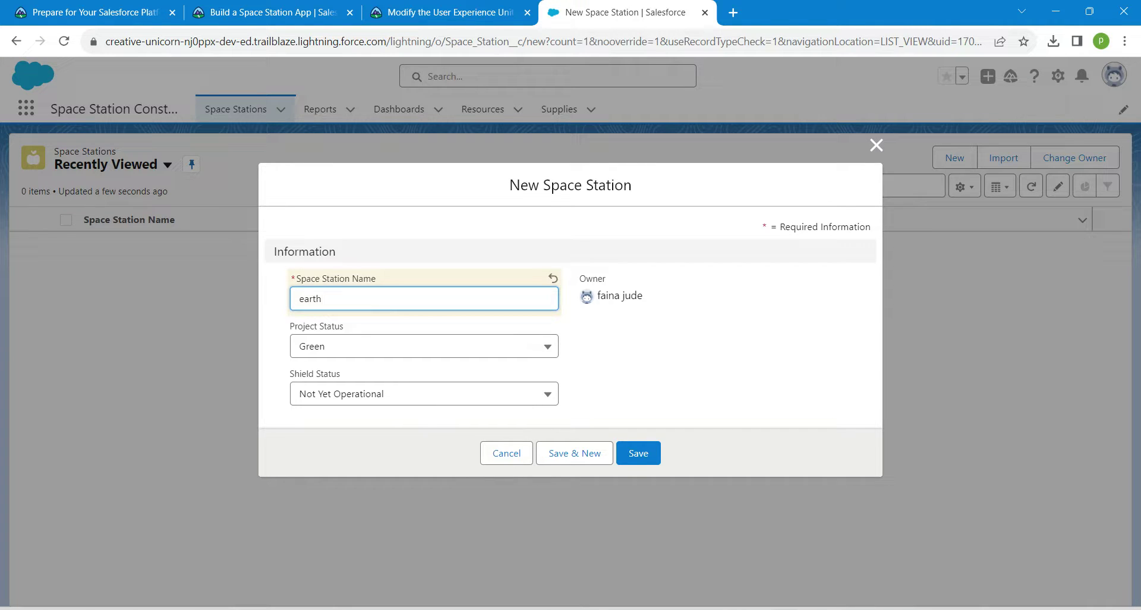
{"action": "left_click", "coordinate": [600, 370]}
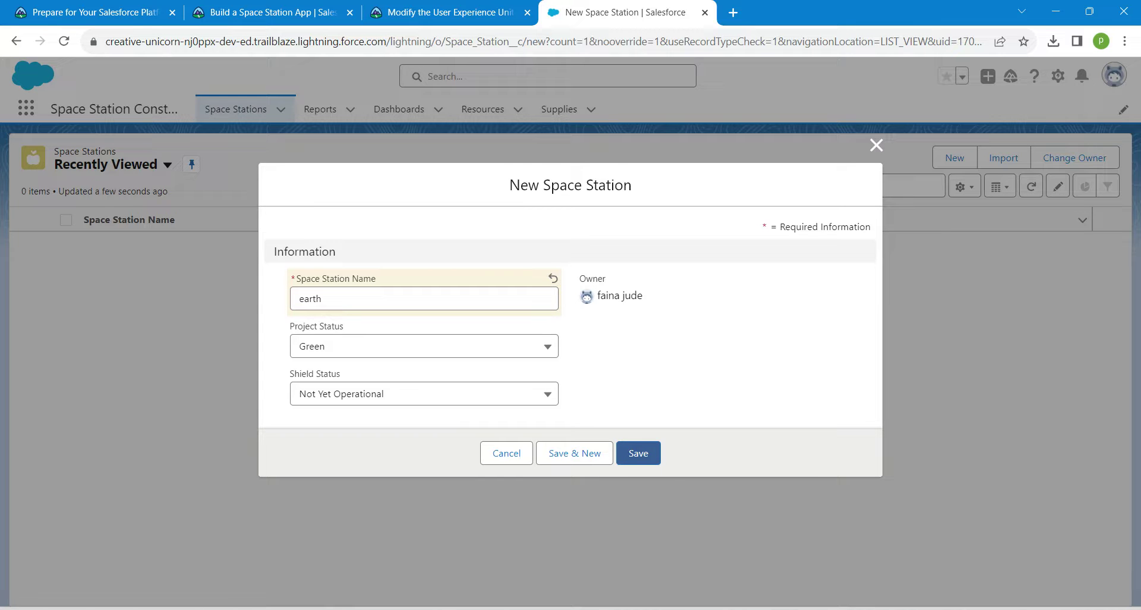
{"action": "left_click", "coordinate": [638, 453]}
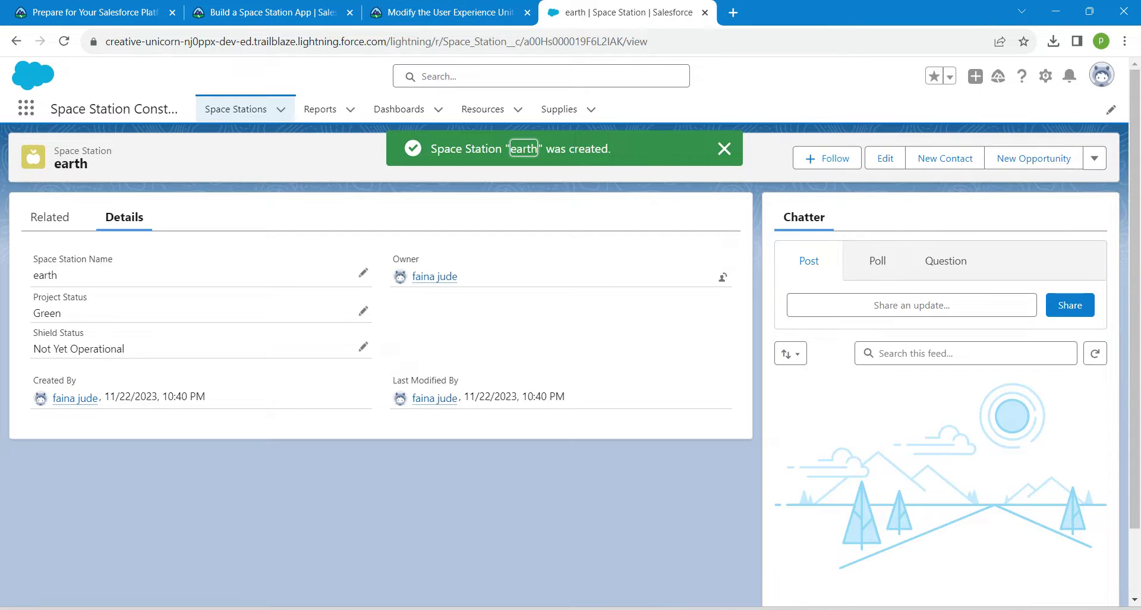
- Open the Space Station Layout page layout of the Space Station object from Object Manager in Setup
{"action": "left_click", "coordinate": [1045, 75]}
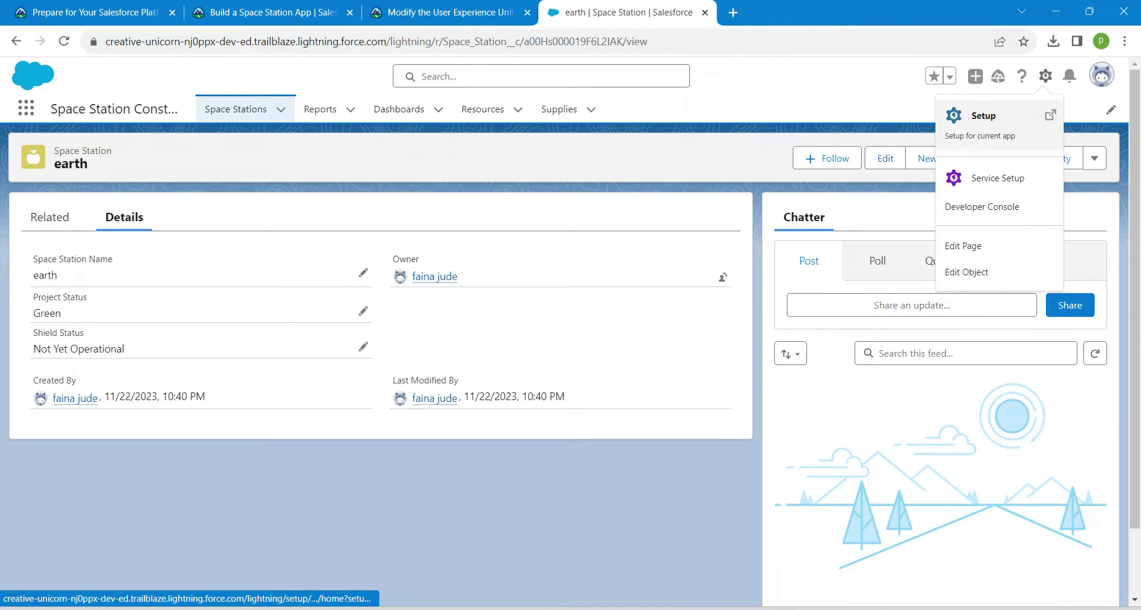
{"action": "left_click", "coordinate": [983, 119]}
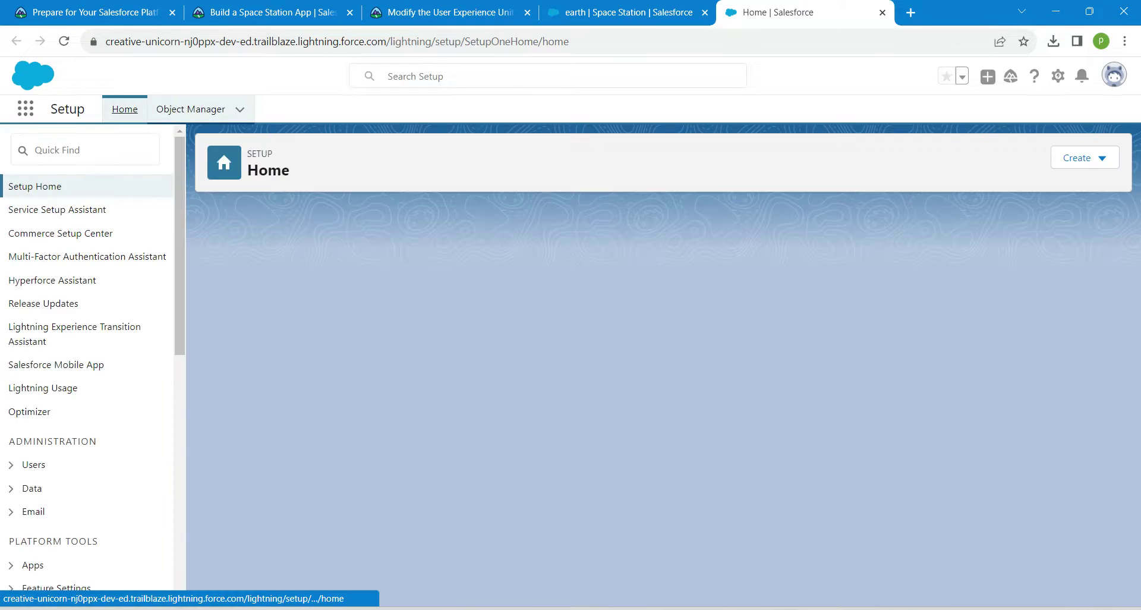
{"action": "left_click", "coordinate": [190, 109]}
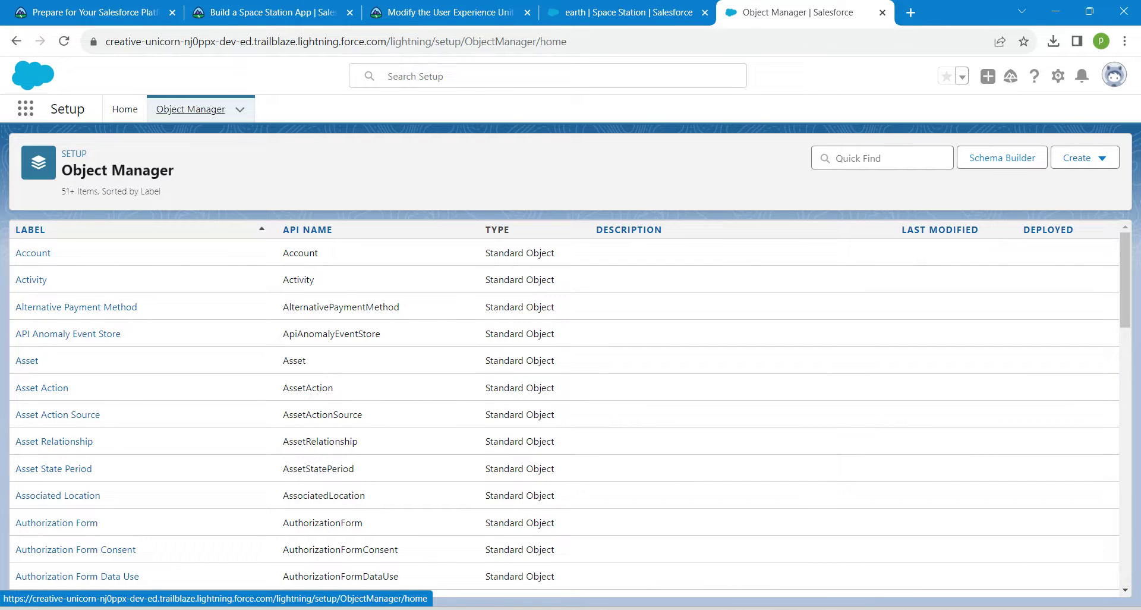
{"action": "left_click", "coordinate": [882, 158]}
{"action": "type", "text": "space"}
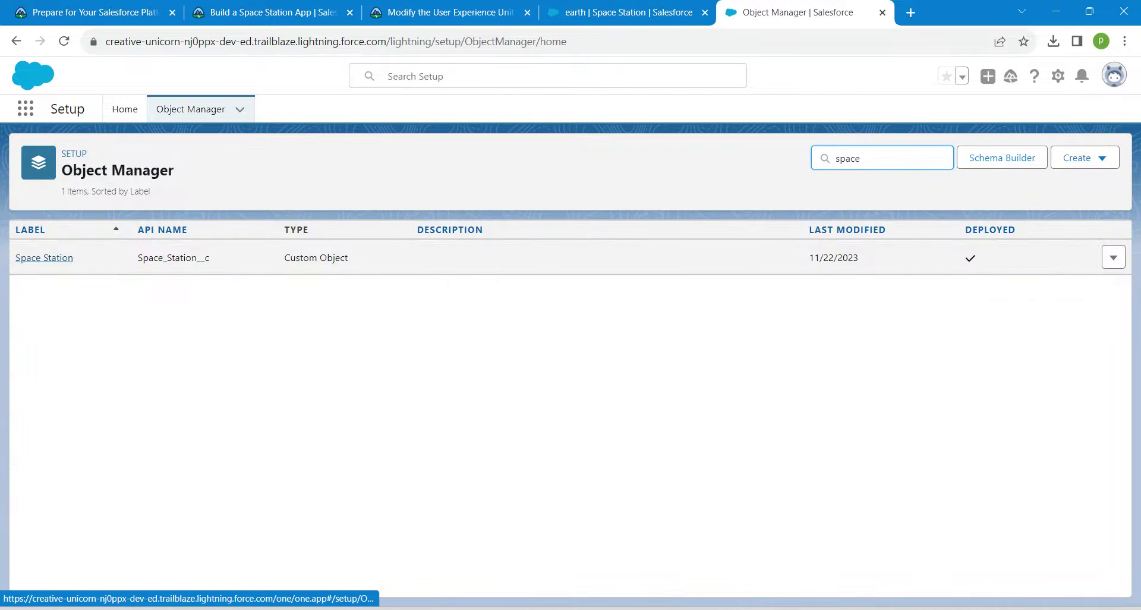
{"action": "left_click", "coordinate": [44, 258]}
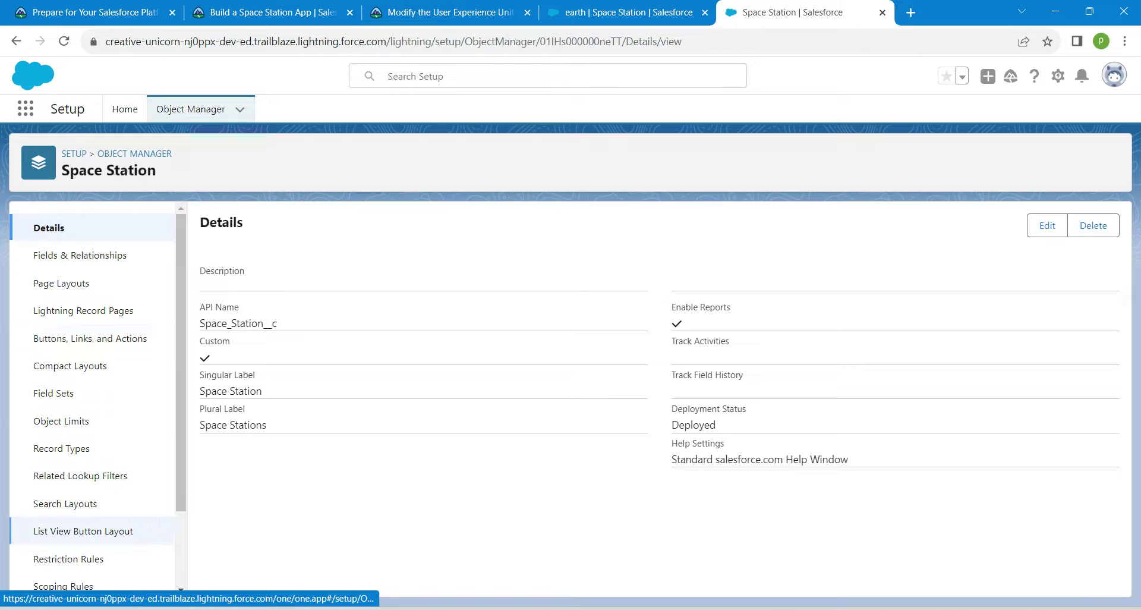
{"action": "left_click", "coordinate": [61, 283]}
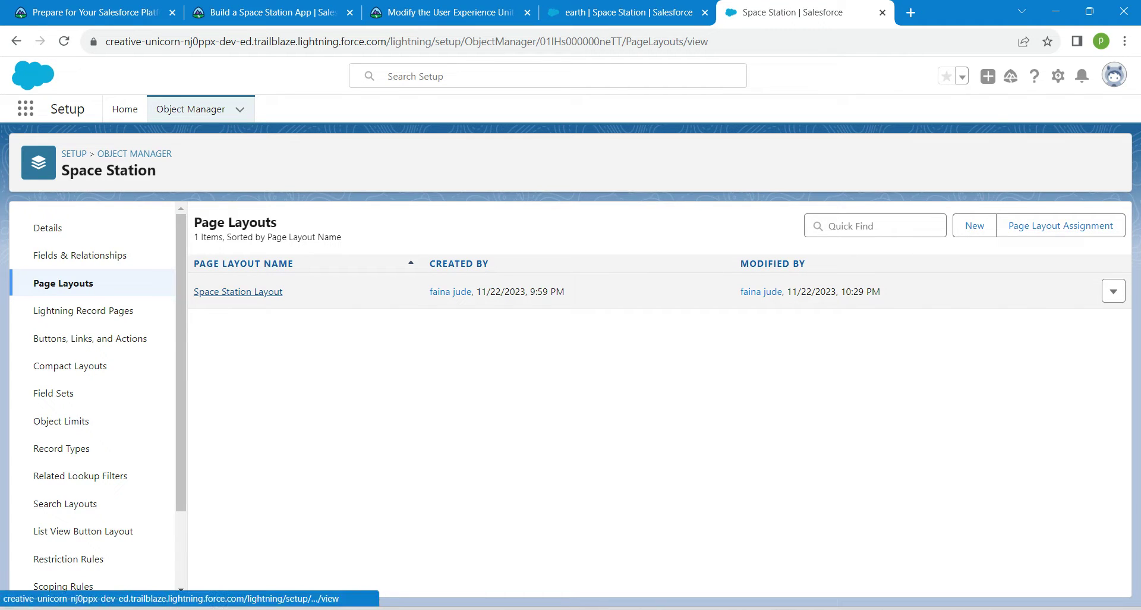
{"action": "left_click", "coordinate": [238, 291]}
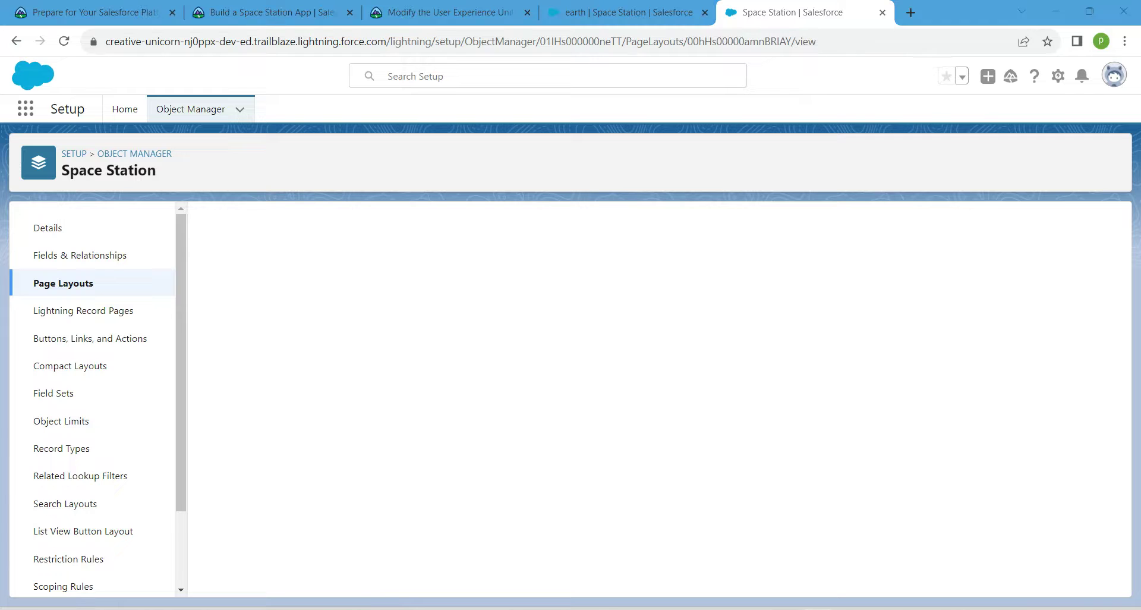
- Rearrange the layout's Information section so Project Status and Shield Status sit below Owner in the second column
{"action": "mouse_move", "coordinate": [1116, 400]}
{"action": "left_mouse_down"}
{"action": "mouse_move", "coordinate": [1116, 437]}
{"action": "mouse_move", "coordinate": [1116, 398]}
{"action": "left_mouse_up"}
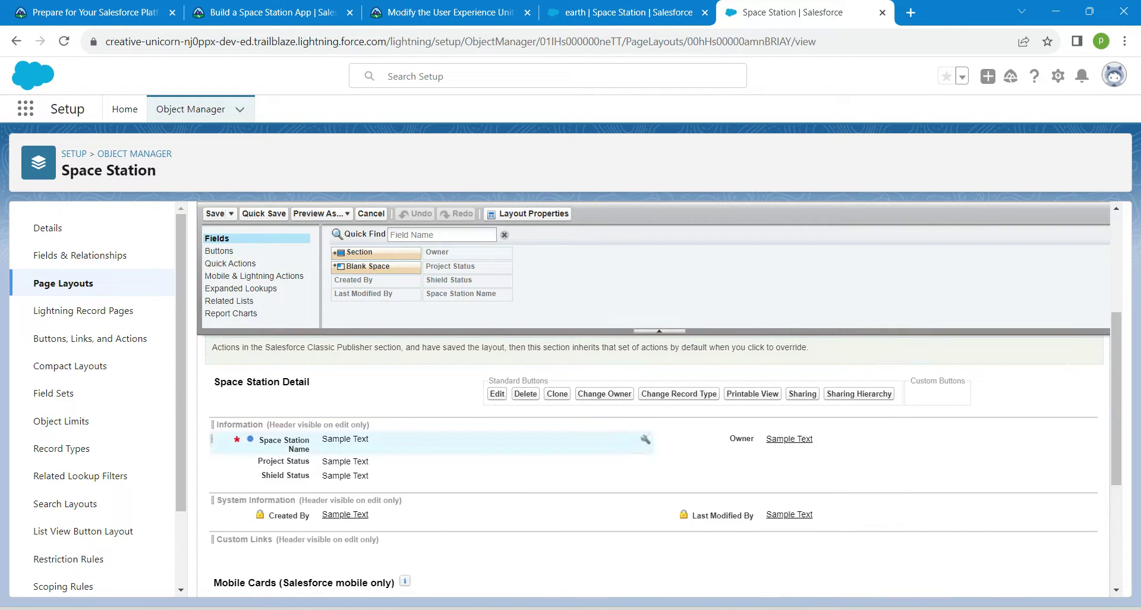
{"action": "left_click_drag", "start_coordinate": [345, 461], "coordinate": [729, 442]}
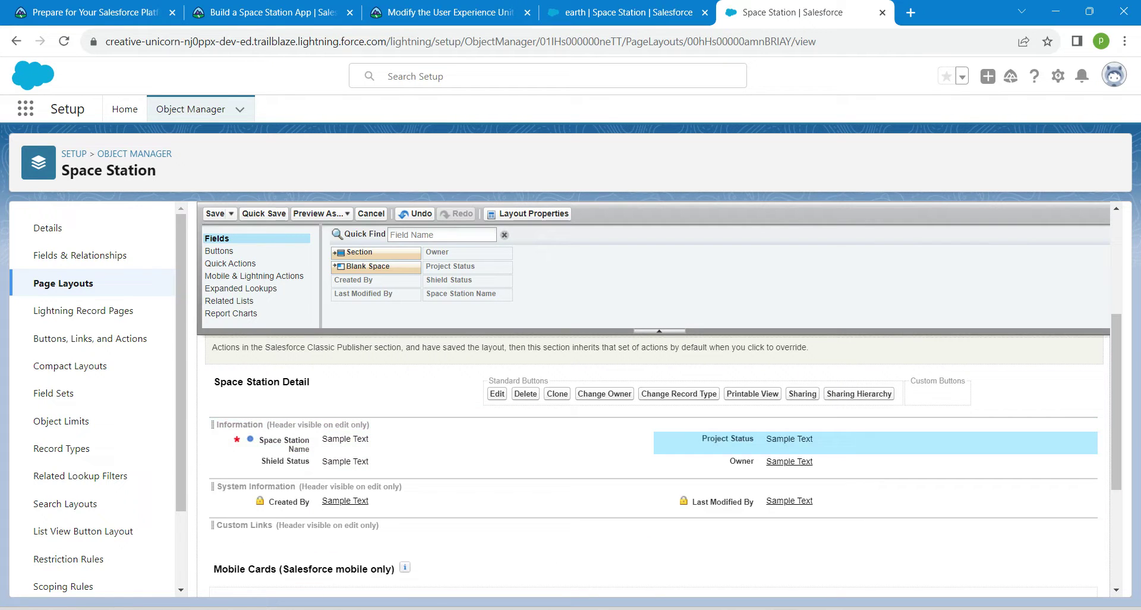
{"action": "left_click_drag", "start_coordinate": [629, 461], "coordinate": [703, 459]}
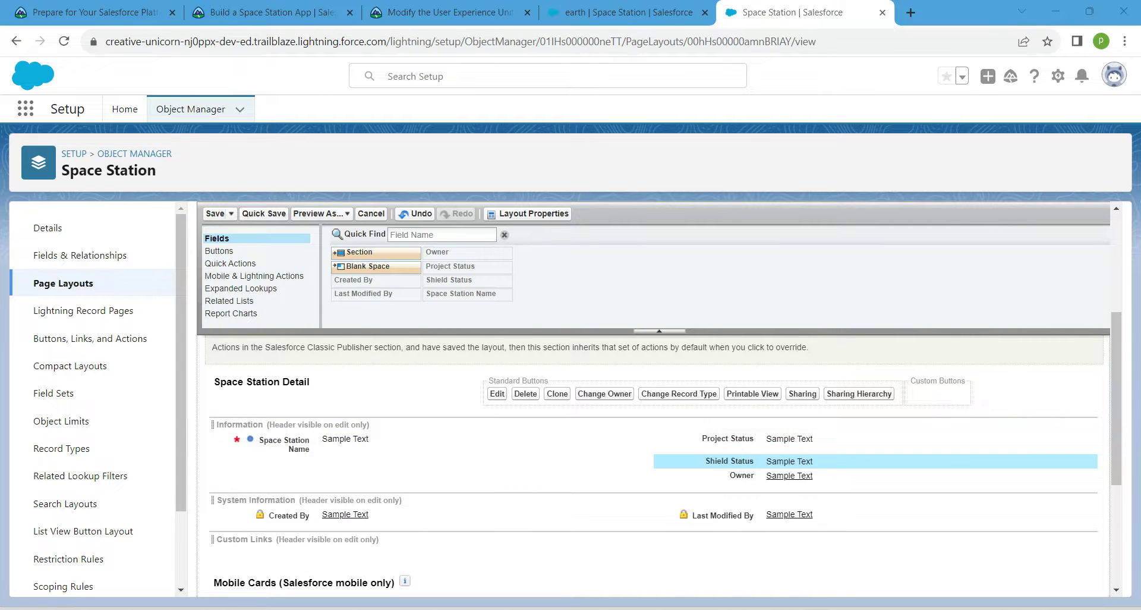
{"action": "left_click_drag", "start_coordinate": [741, 475], "coordinate": [763, 440]}
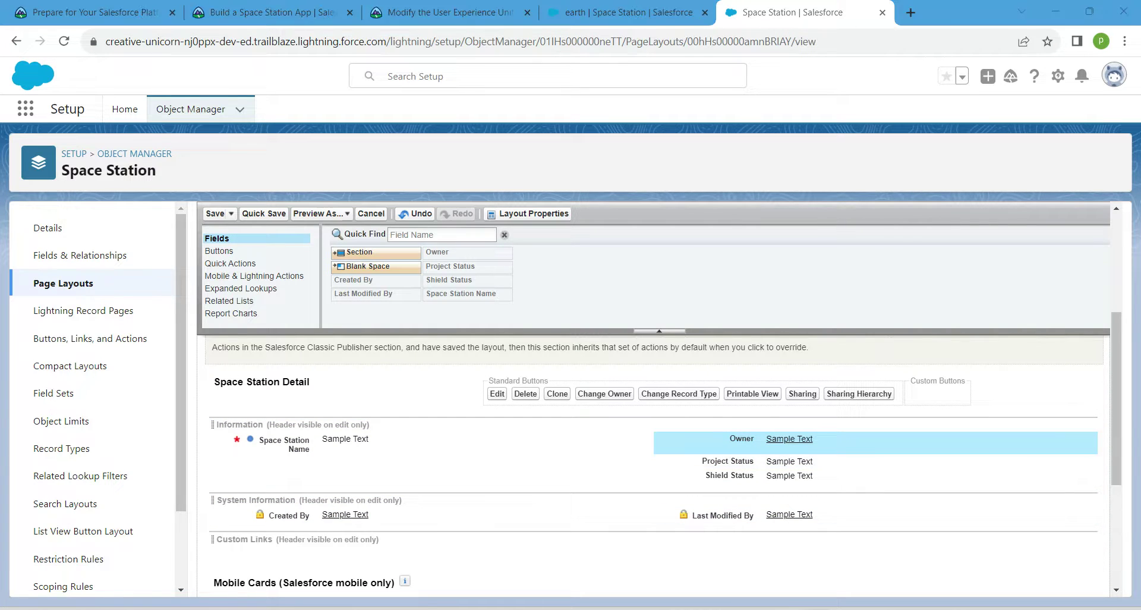
- Add Quantity and Utilization as columns of the Resources related list, after Resource Name
{"action": "scroll", "coordinate": [653, 463], "scroll_direction": "down", "scroll_amount": 4}
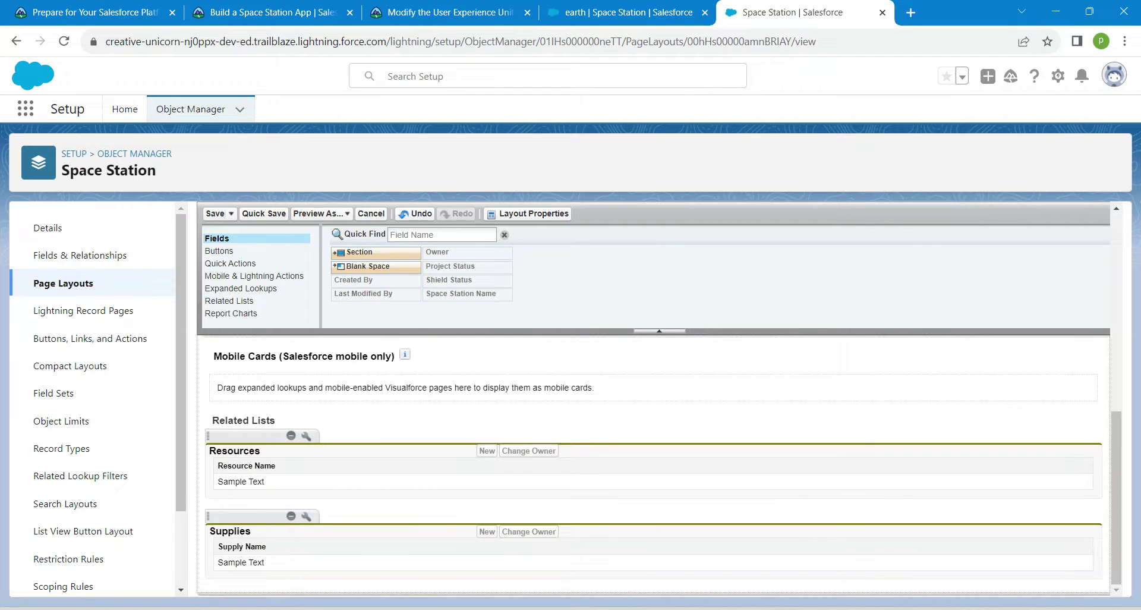
{"action": "left_click", "coordinate": [306, 435]}
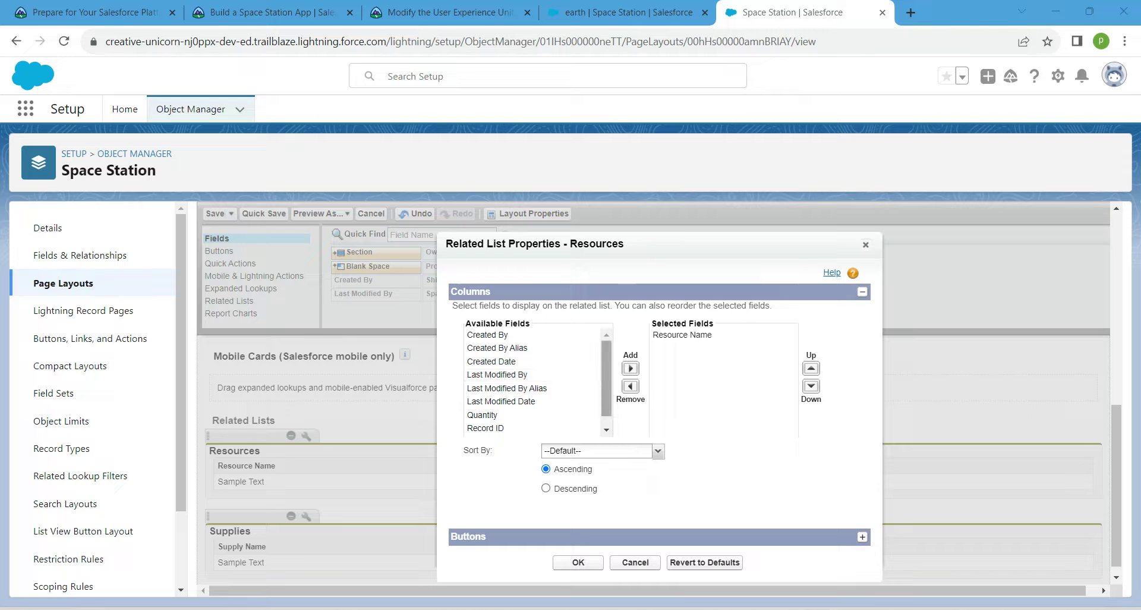
{"action": "scroll", "coordinate": [505, 403], "scroll_direction": "down", "scroll_amount": 1}
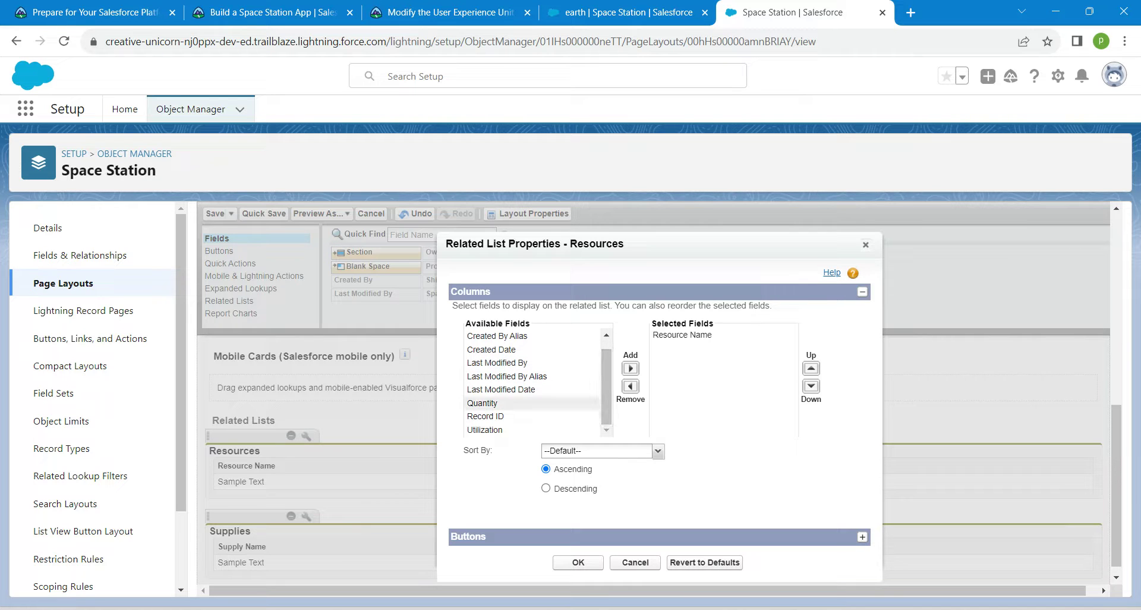
{"action": "left_click", "coordinate": [505, 403]}
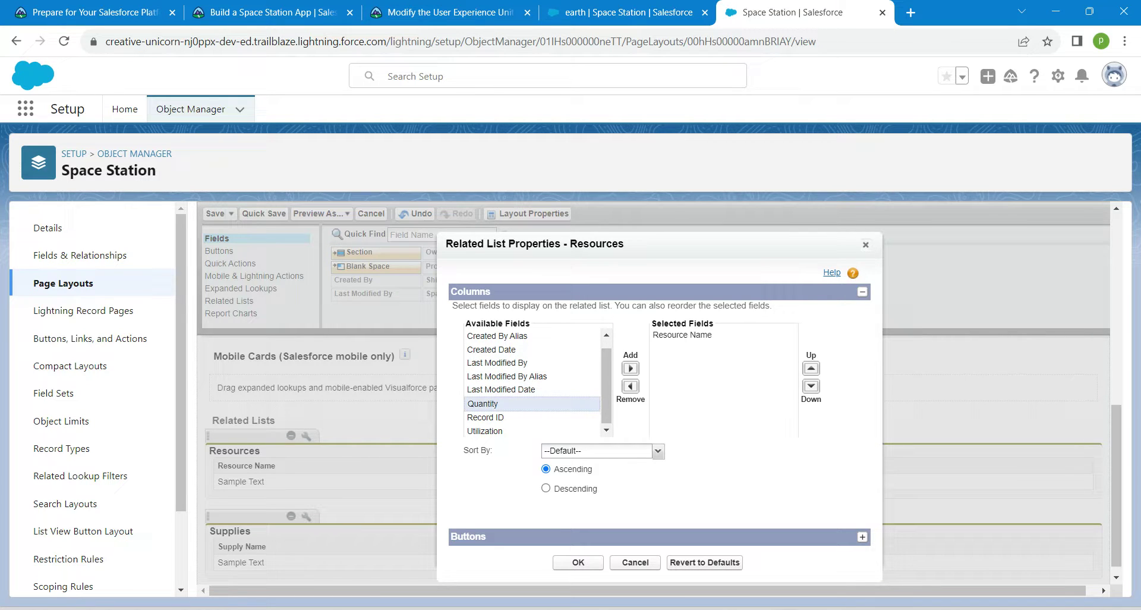
{"action": "double_click", "coordinate": [505, 403]}
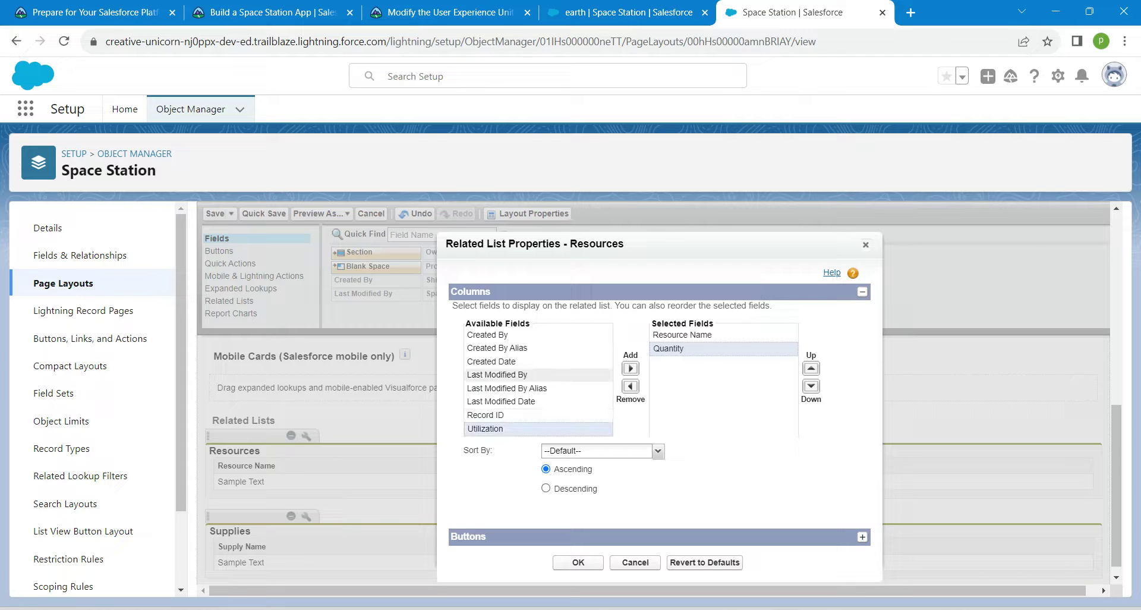
{"action": "double_click", "coordinate": [505, 427]}
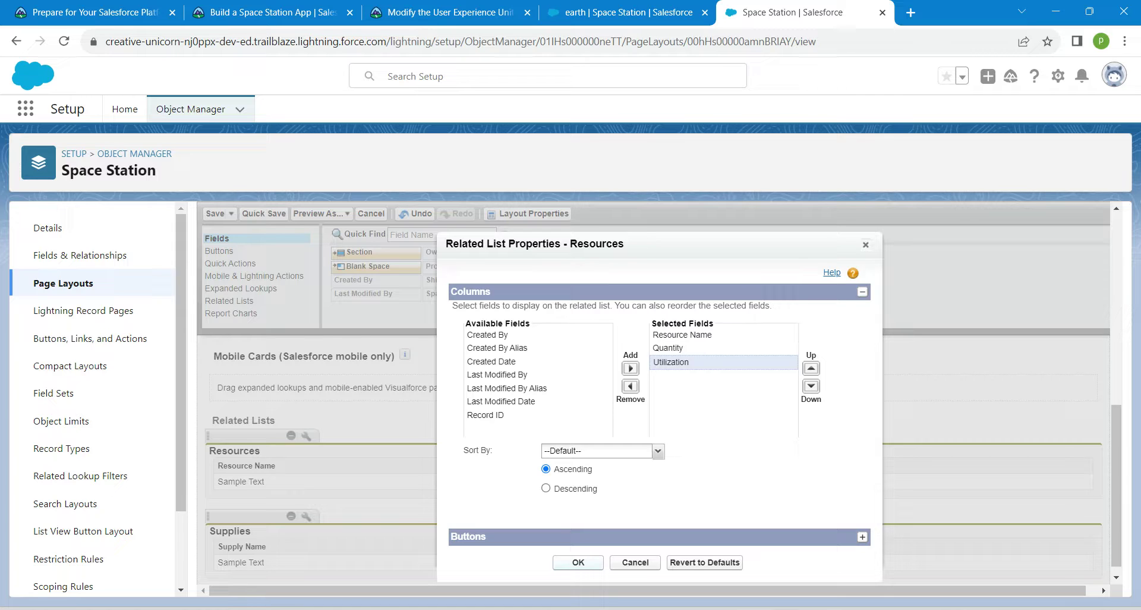
{"action": "left_click", "coordinate": [578, 562]}
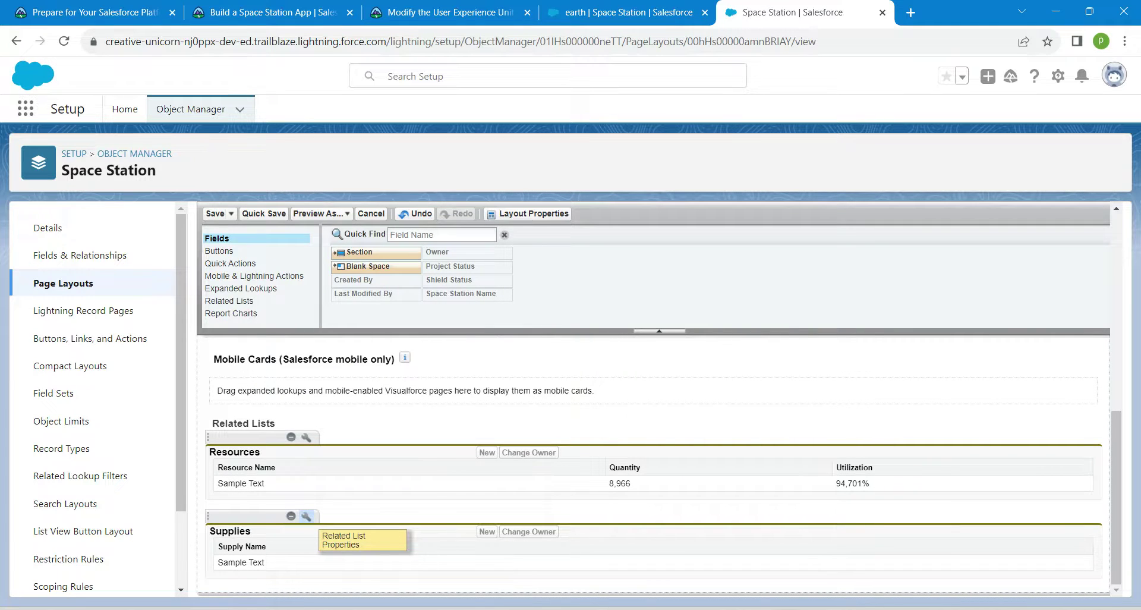
- Add Quantity, Unit Cost and Total Cost as columns of the Supplies related list, after Supply Name, and save the page layout
{"action": "left_click", "coordinate": [306, 515]}
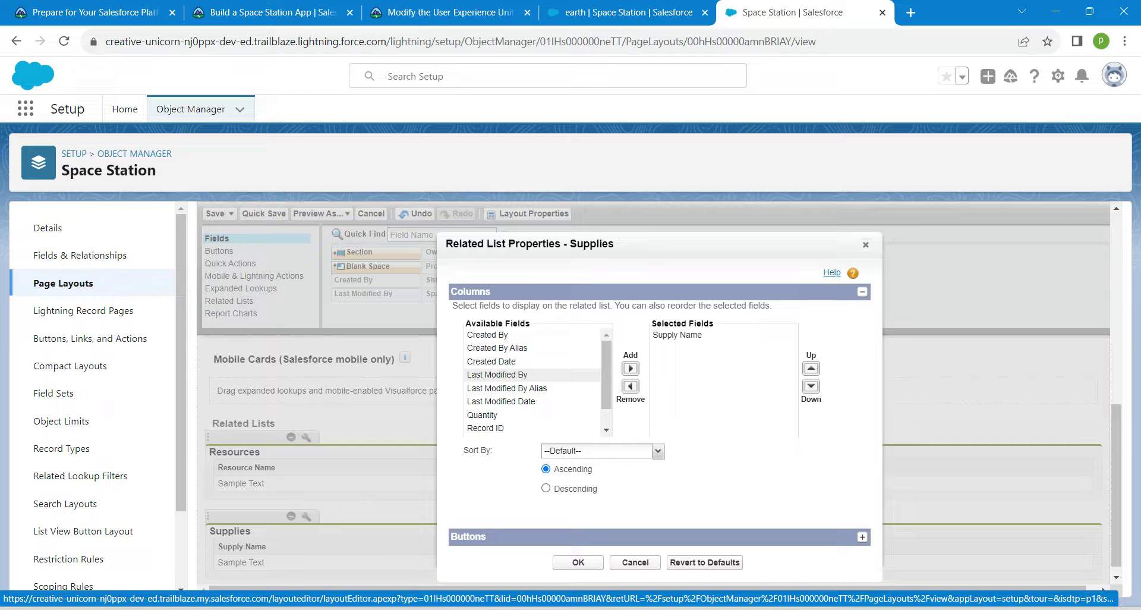
{"action": "left_click", "coordinate": [483, 415]}
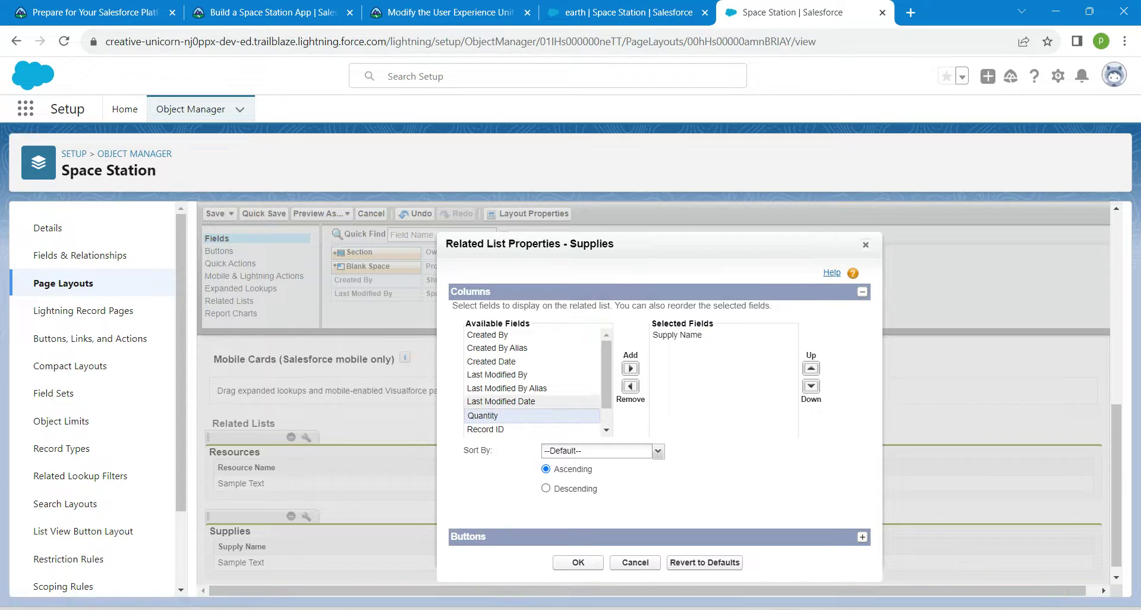
{"action": "double_click", "coordinate": [483, 415]}
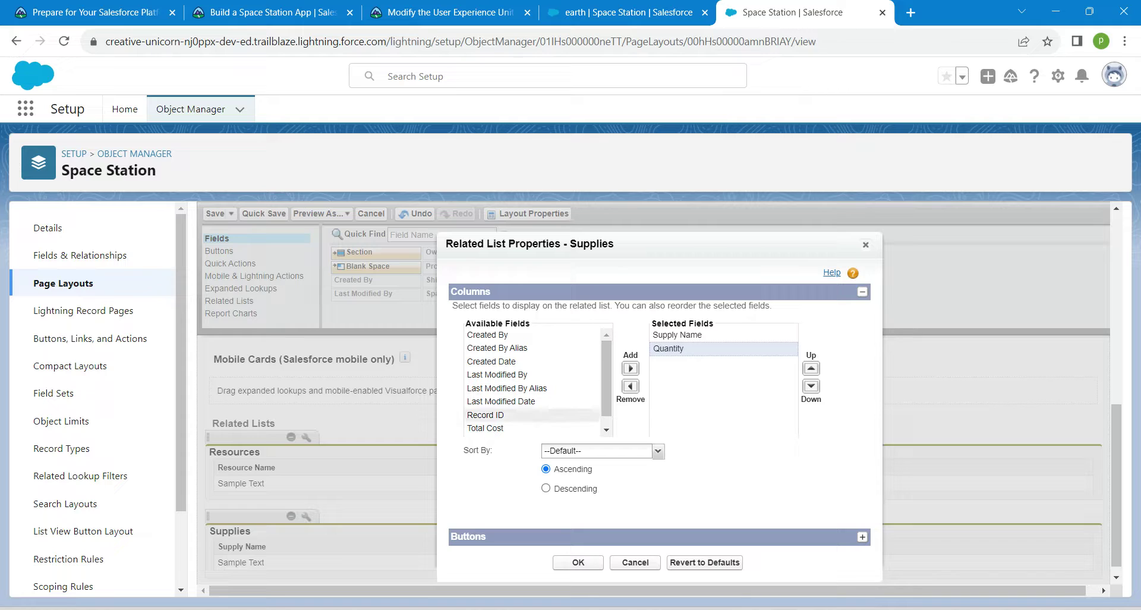
{"action": "scroll", "coordinate": [505, 416], "scroll_direction": "down", "scroll_amount": 1}
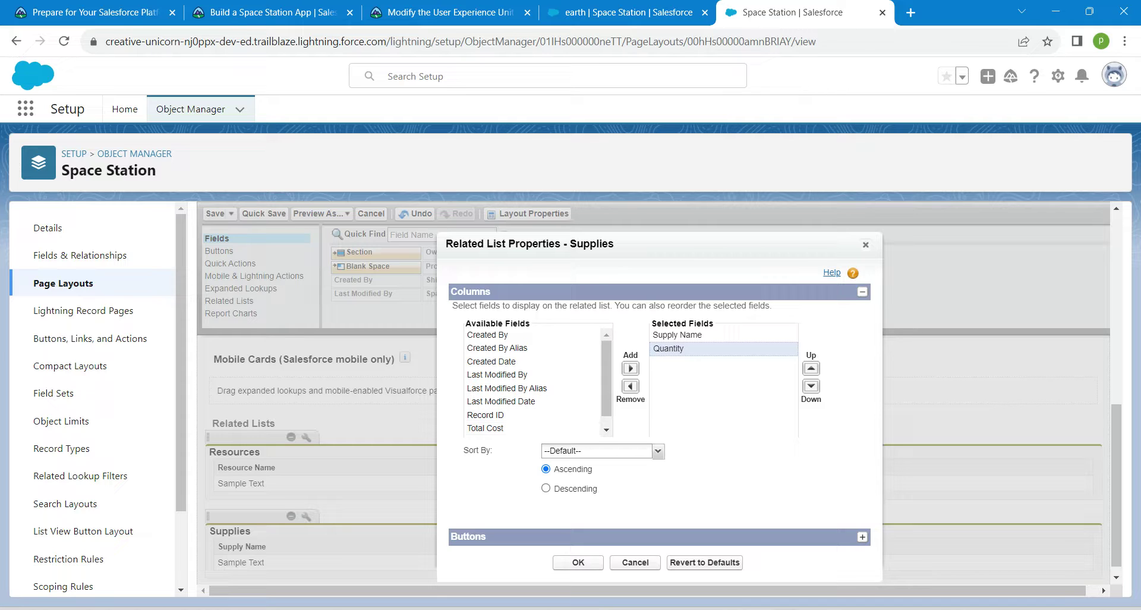
{"action": "left_click", "coordinate": [484, 430]}
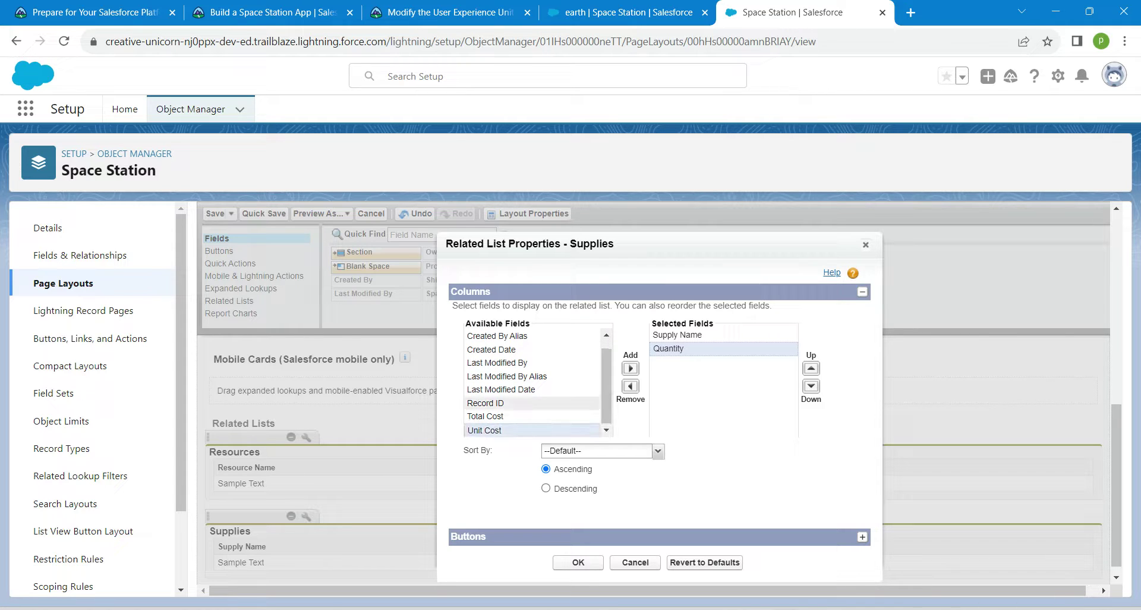
{"action": "double_click", "coordinate": [484, 429]}
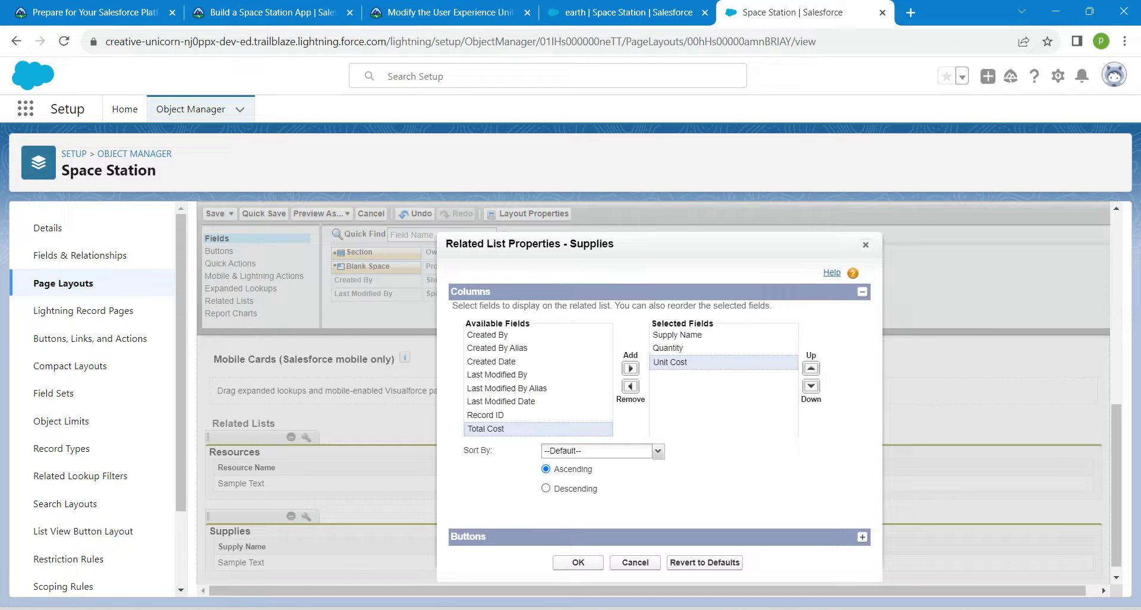
{"action": "left_click", "coordinate": [631, 368]}
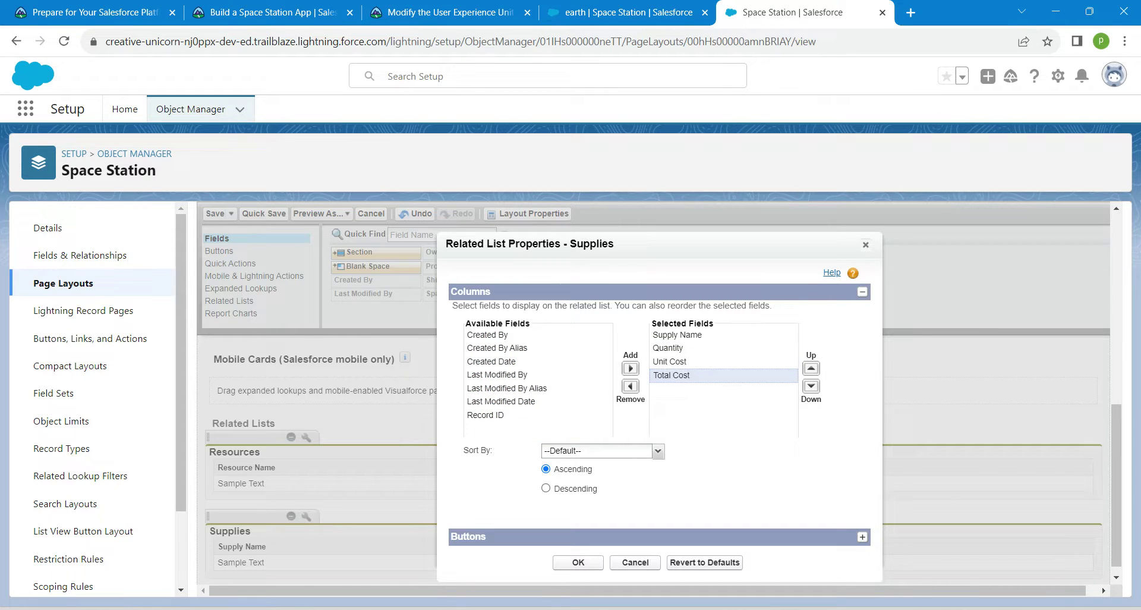
{"action": "left_click", "coordinate": [578, 562]}
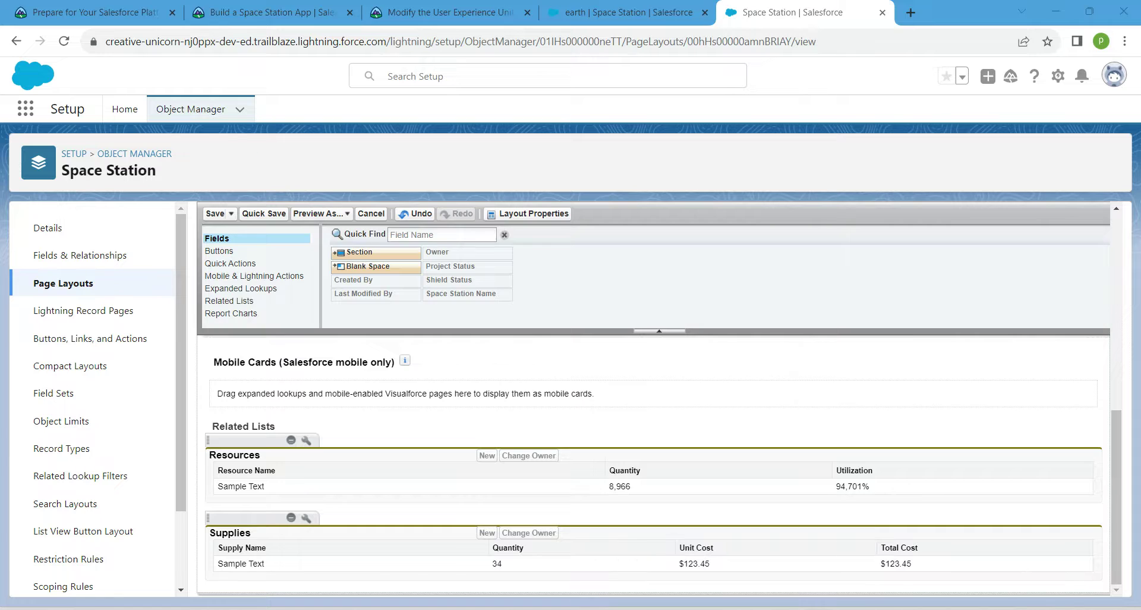
{"action": "key", "text": "Return"}
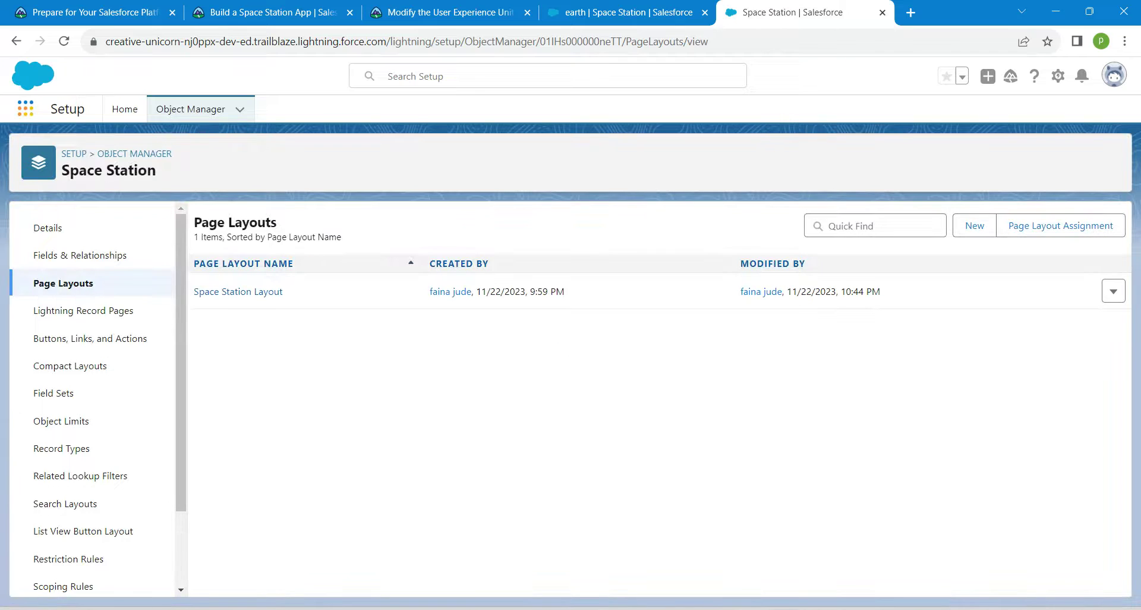
- Open the earth record in the Space Station Construction app and start a new resource from its Resources related list
{"action": "left_click", "coordinate": [628, 12]}
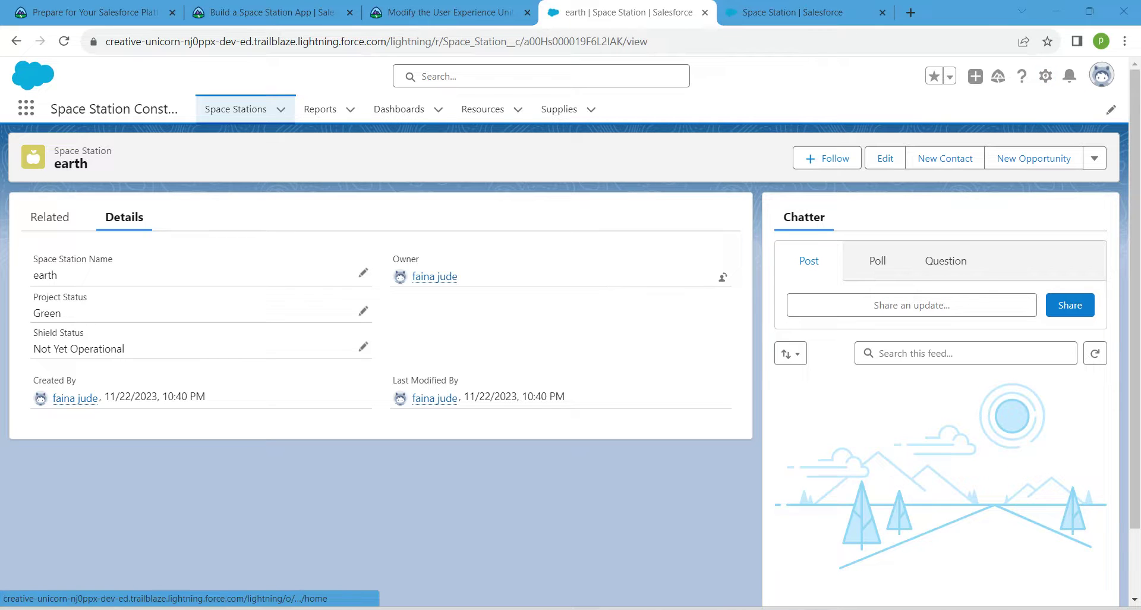
{"action": "left_click", "coordinate": [235, 108]}
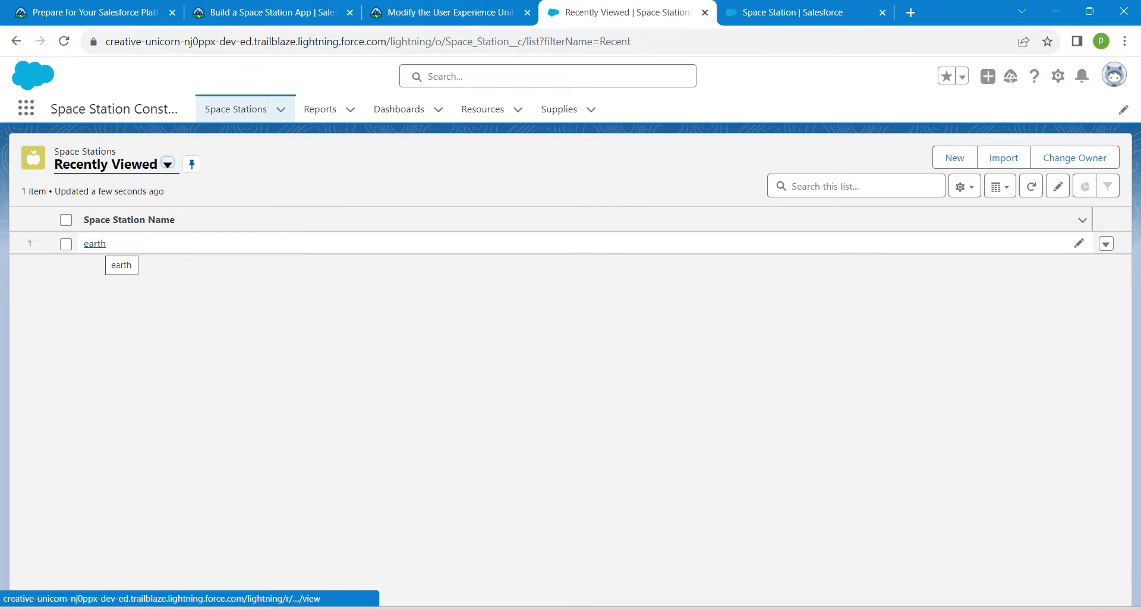
{"action": "left_click", "coordinate": [94, 243]}
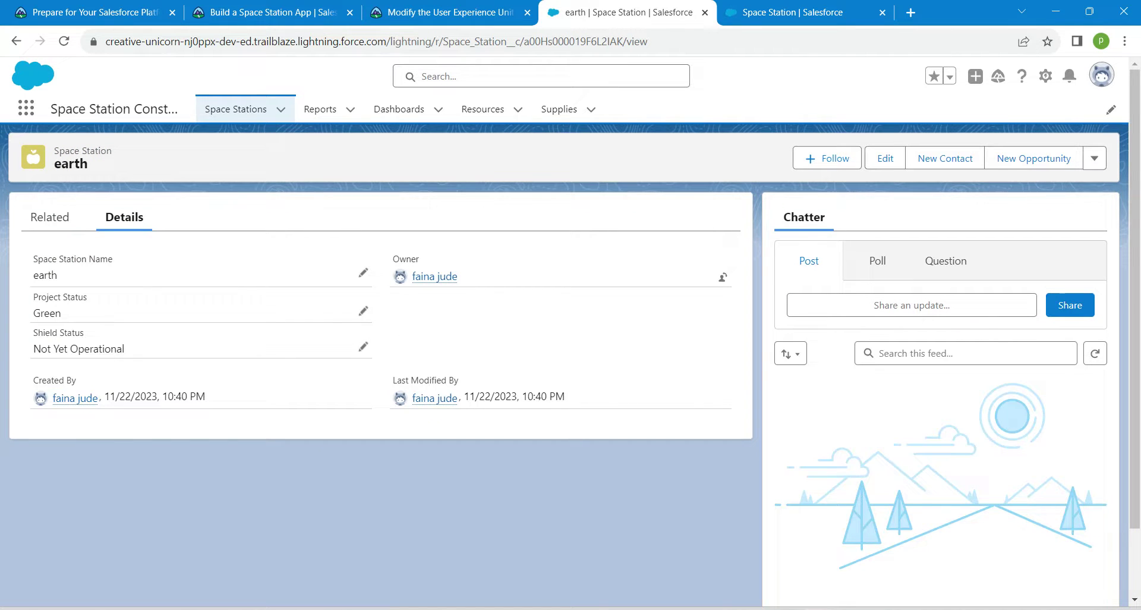
{"action": "left_click", "coordinate": [51, 217]}
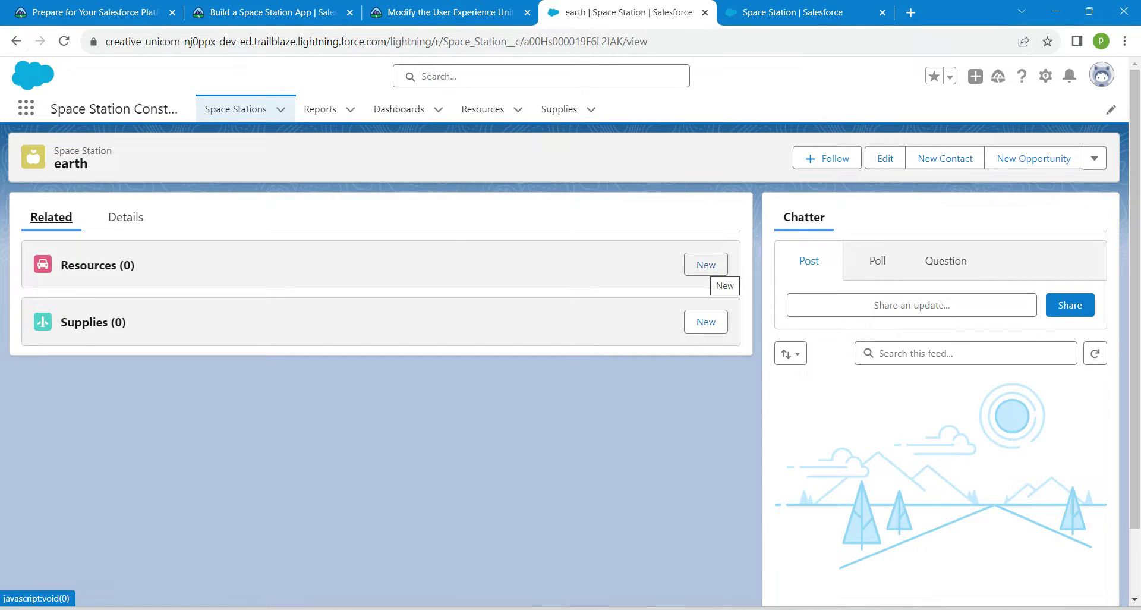
{"action": "left_click", "coordinate": [705, 265]}
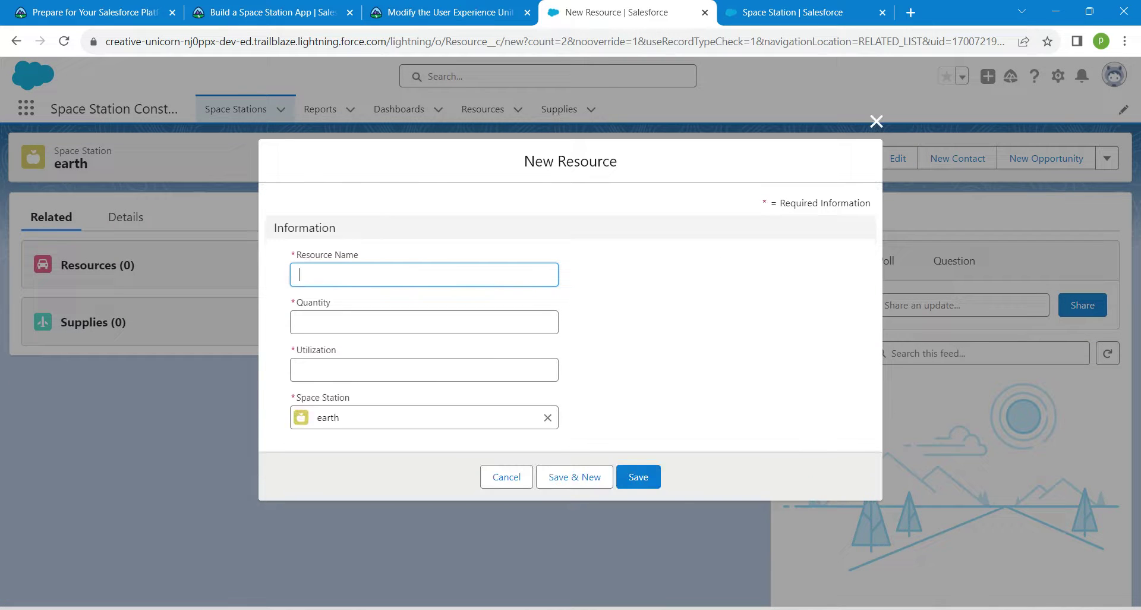
- Copy the resource name "Chief Navigator" from the Trailhead instructions into the new resource's Resource Name
{"action": "key", "text": "alt+Tab"}
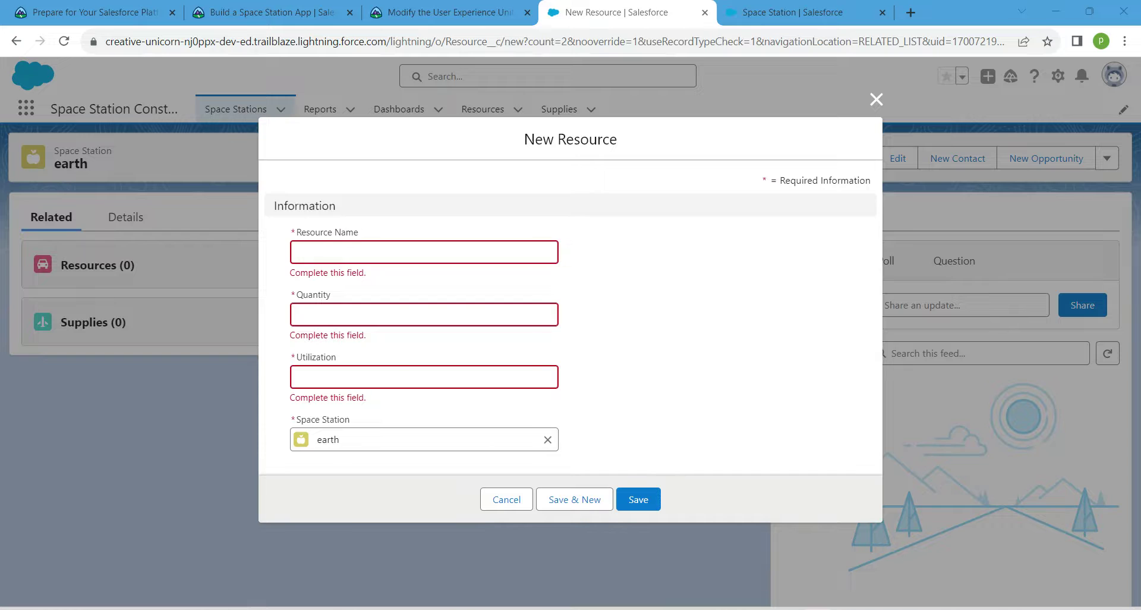
{"action": "left_click", "coordinate": [419, 251]}
{"action": "left_click", "coordinate": [450, 12]}
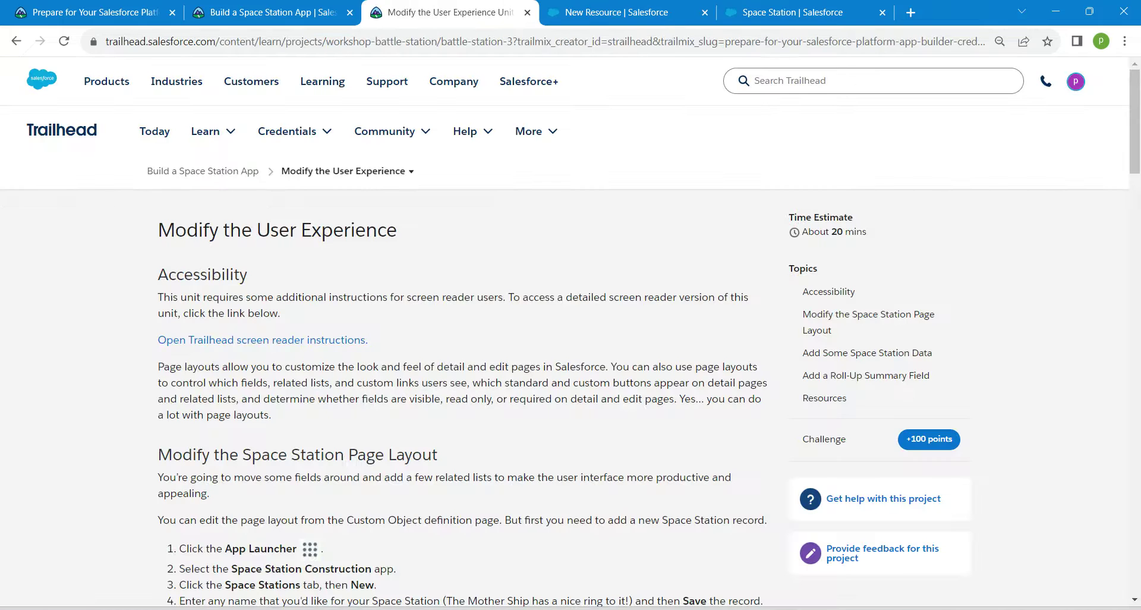
{"action": "left_click_drag", "start_coordinate": [1134, 121], "coordinate": [1134, 206]}
{"action": "key", "text": "Page_Down"}
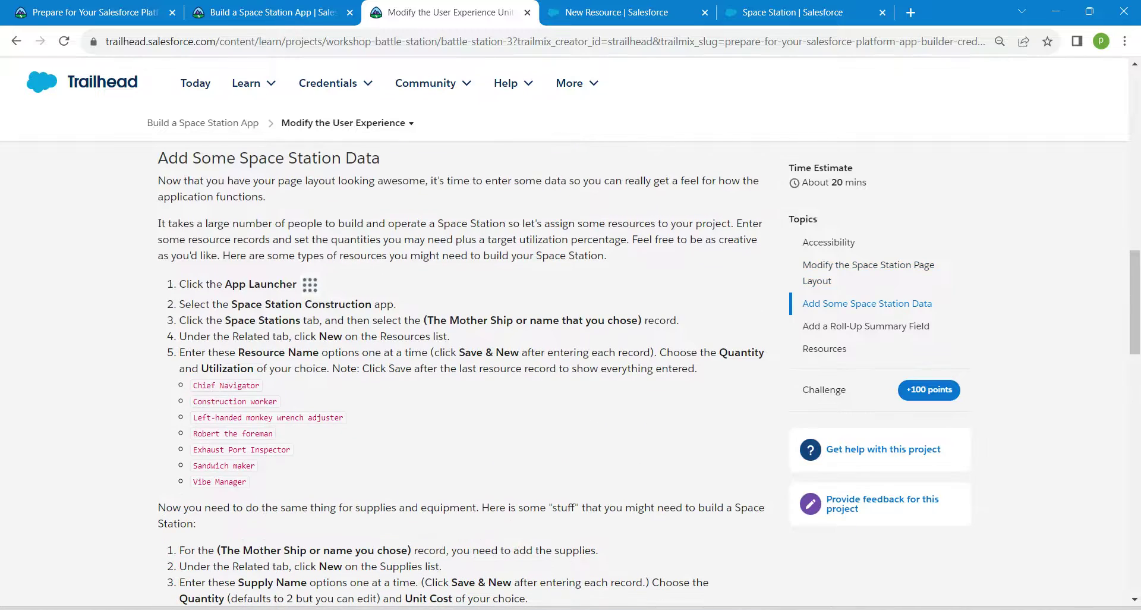
{"action": "triple_click", "coordinate": [226, 385]}
{"action": "key", "text": "ctrl+c"}
{"action": "left_click", "coordinate": [595, 12]}
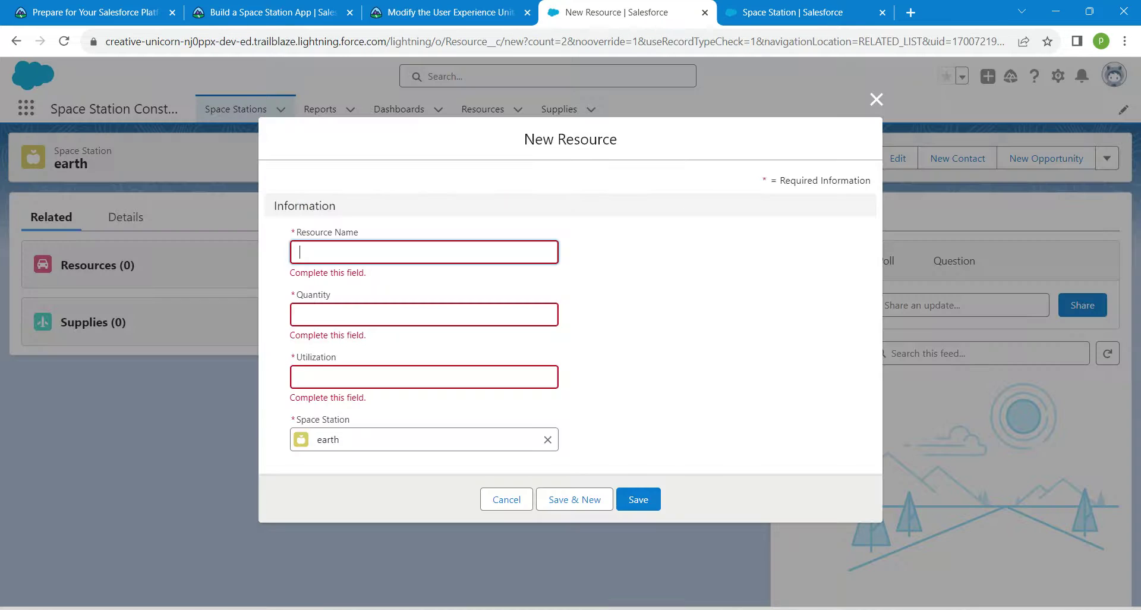
{"action": "key", "text": "ctrl+v"}
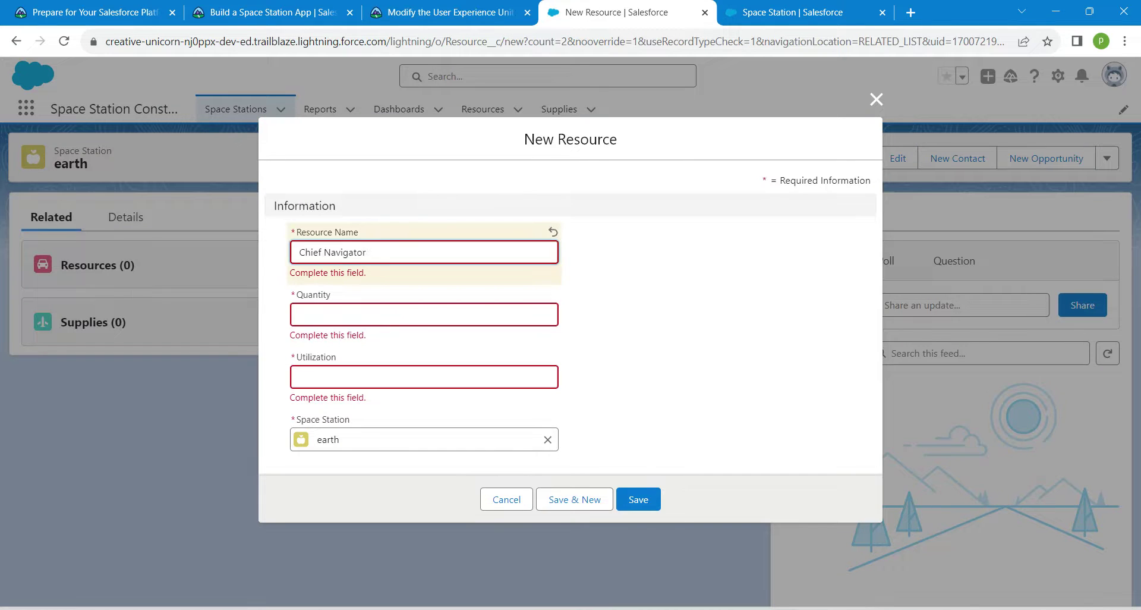
- Set the Chief Navigator resource's quantity to 2 and utilization to 2%, and save it while starting another resource
{"action": "left_click", "coordinate": [424, 315]}
{"action": "type", "text": "2"}
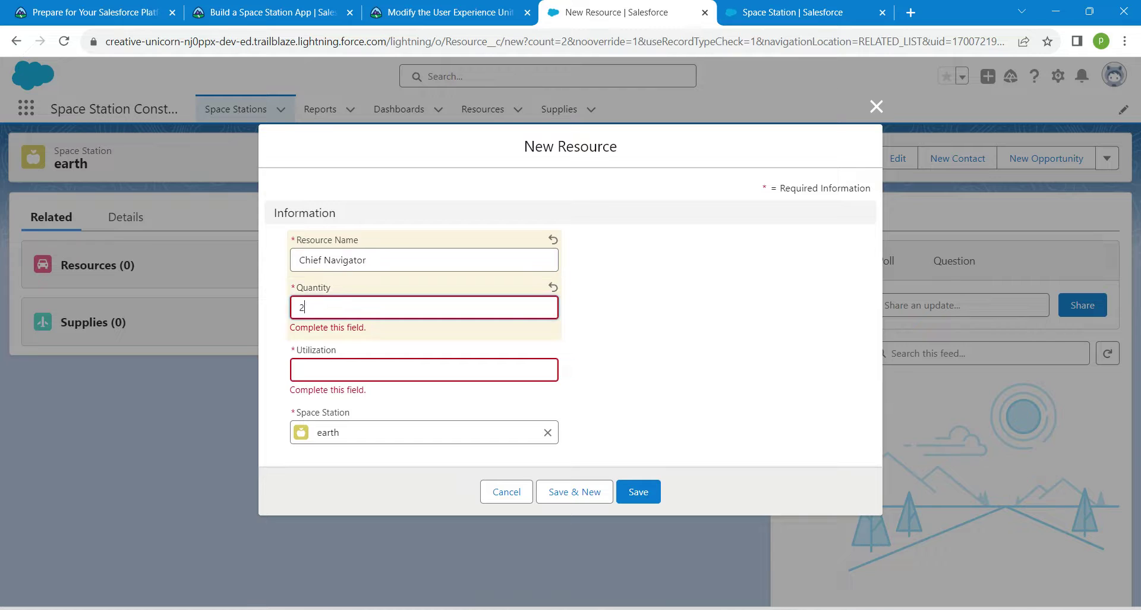
{"action": "left_click", "coordinate": [424, 369]}
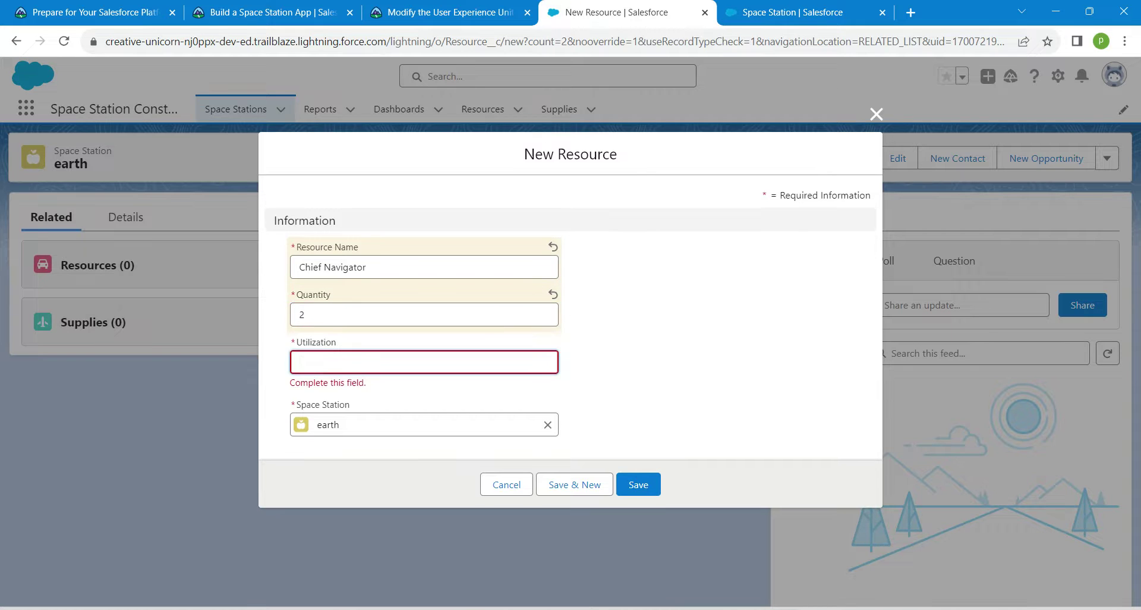
{"action": "type", "text": "2"}
{"action": "key", "text": "Tab"}
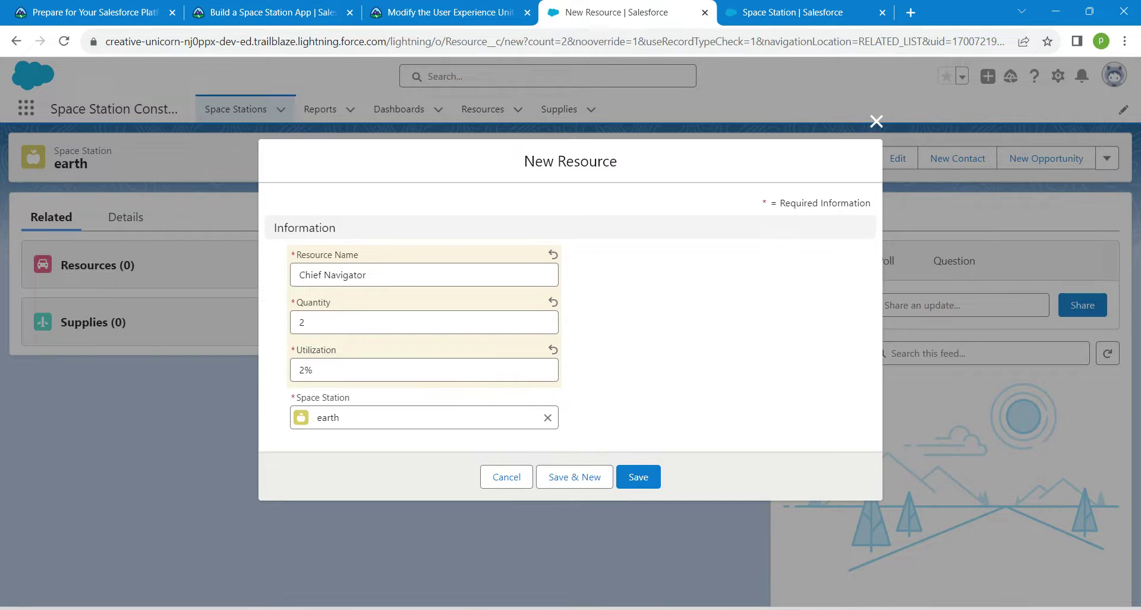
{"action": "left_click", "coordinate": [574, 476]}
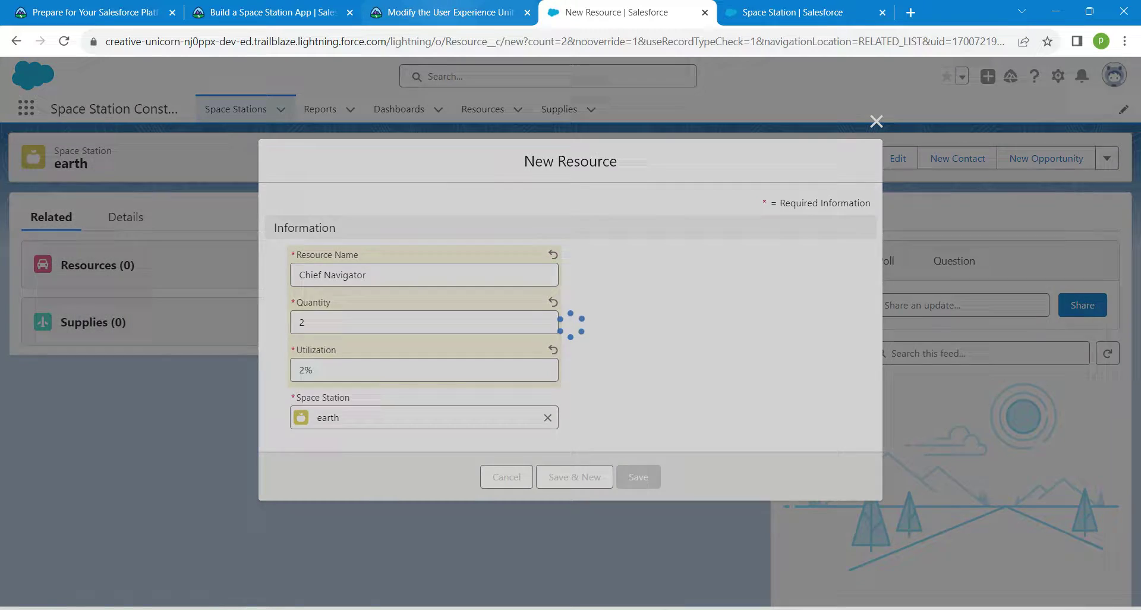
- Create the resource "Construction worker" from the Trailhead list with quantity 2 and utilization 2%, saving it and starting another
{"action": "left_click", "coordinate": [450, 13]}
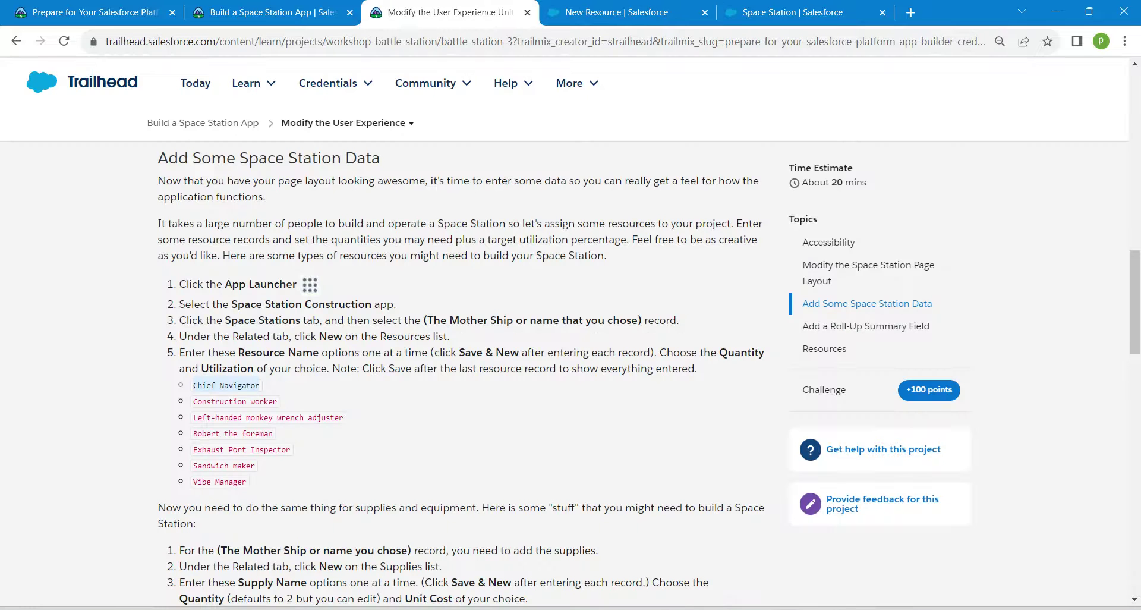
{"action": "left_click_drag", "start_coordinate": [192, 402], "coordinate": [276, 402]}
{"action": "key", "text": "ctrl+c"}
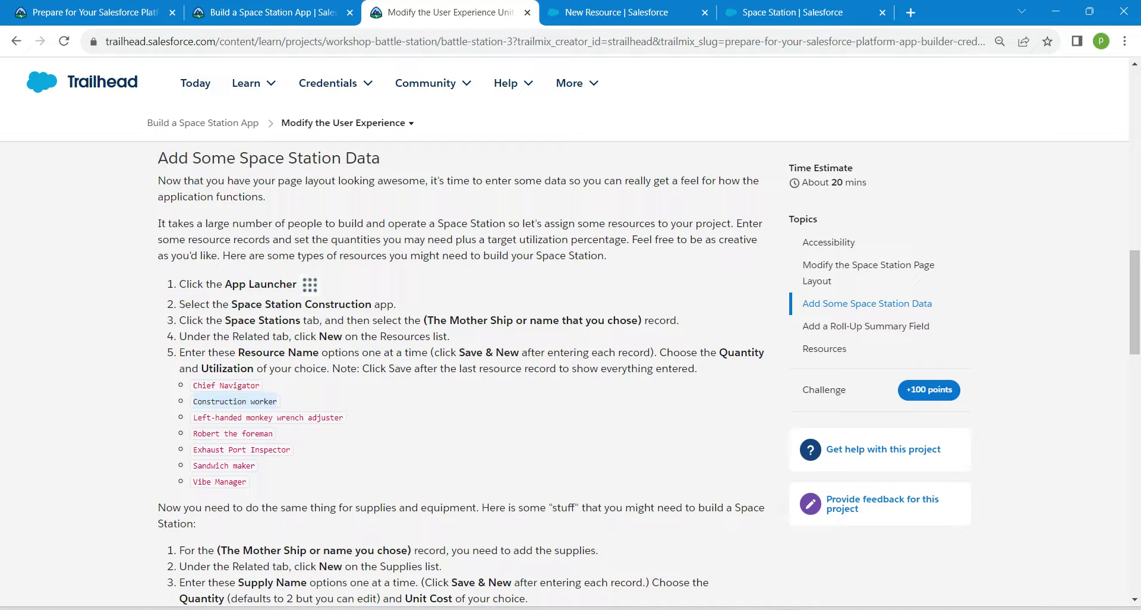
{"action": "key", "text": "ctrl+Tab"}
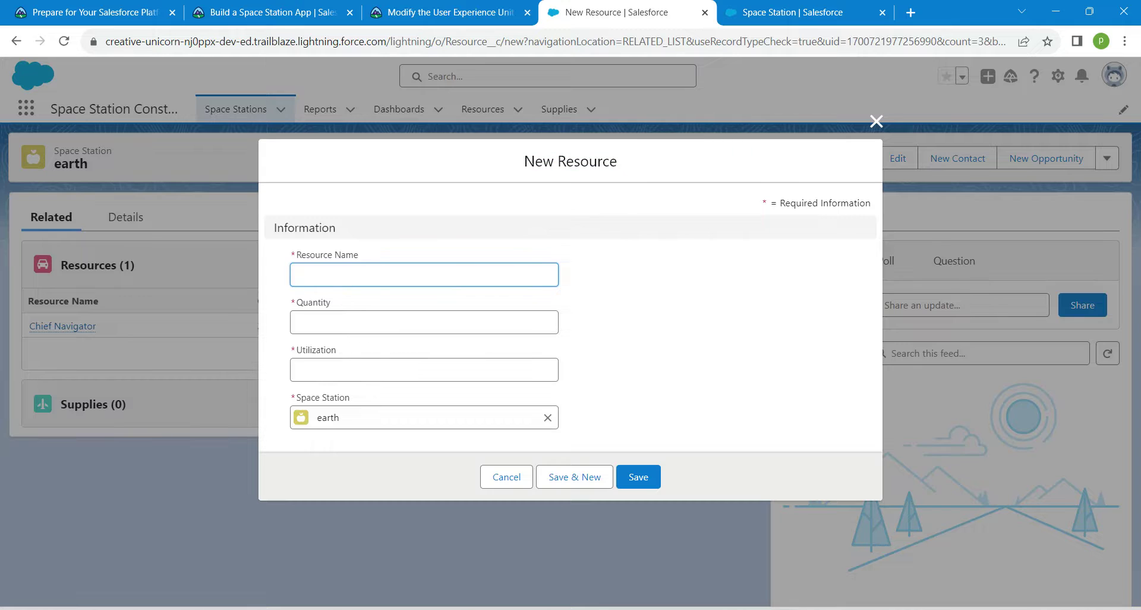
{"action": "key", "text": "ctrl+v"}
{"action": "key", "text": "Tab"}
{"action": "type", "text": "2"}
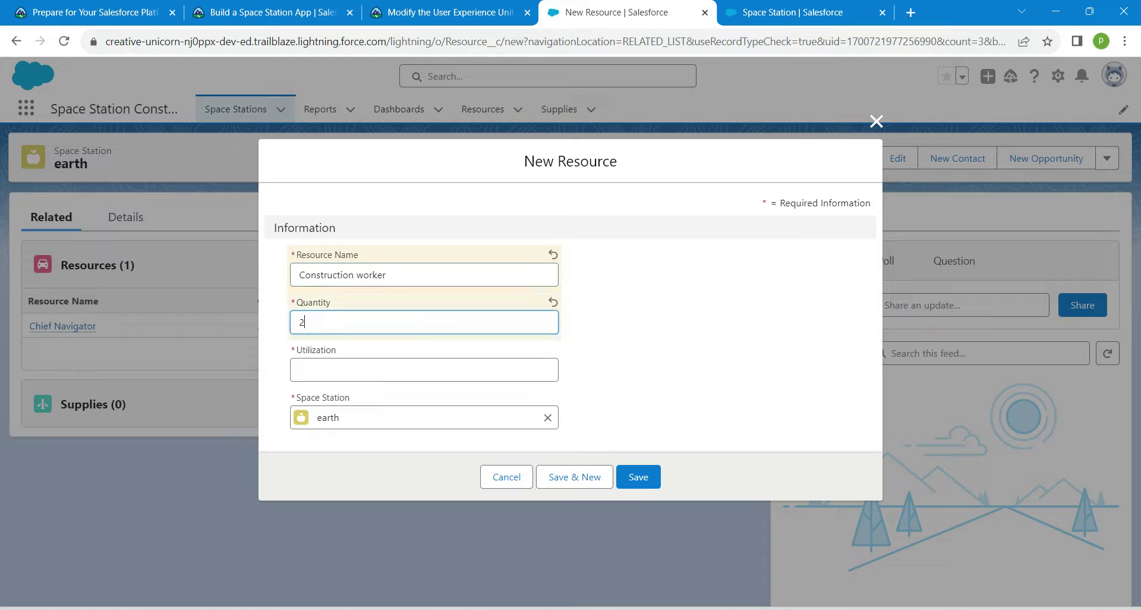
{"action": "key", "text": "Tab"}
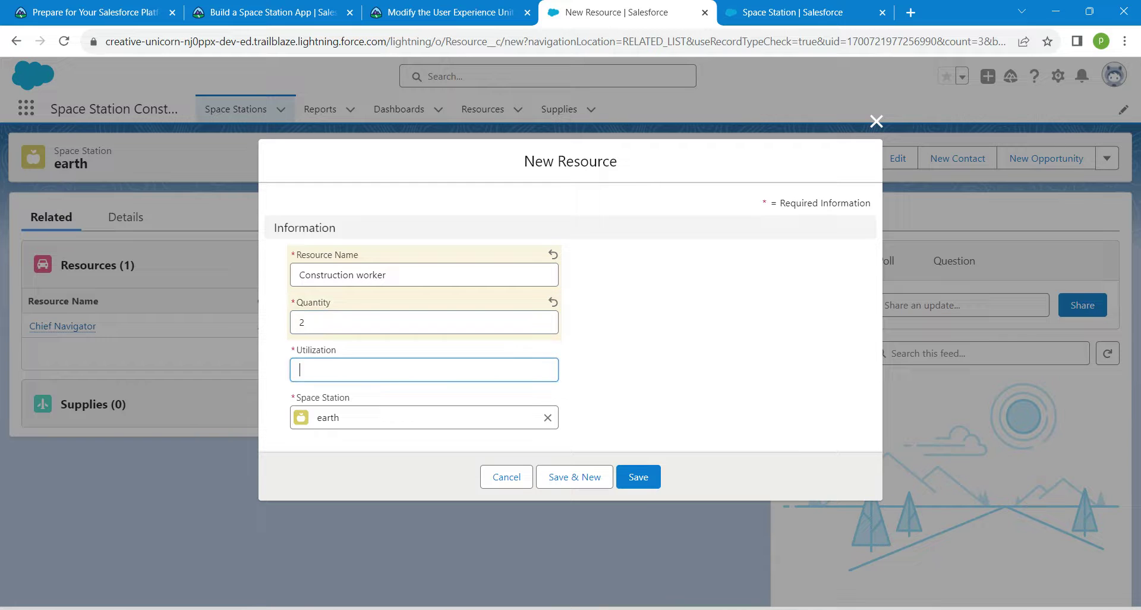
{"action": "type", "text": "2"}
{"action": "left_click", "coordinate": [575, 477]}
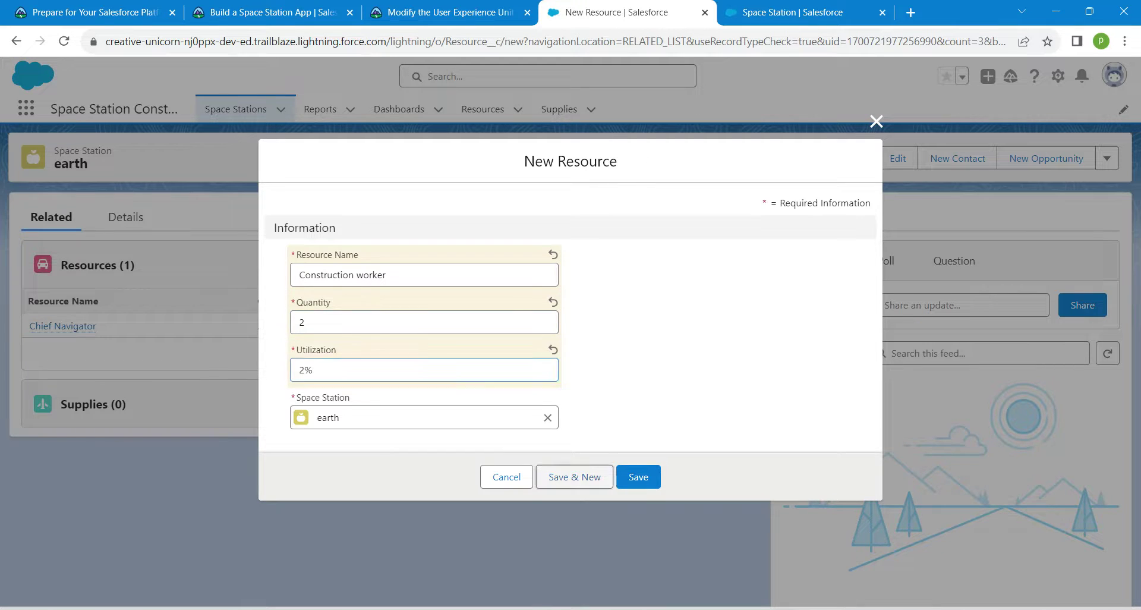
- Create the resource "Left-handed monkey wrench adjuster" from the Trailhead list with quantity 2 and utilization 2%, saving it and starting another
{"action": "key", "text": "ctrl+shift+Tab"}
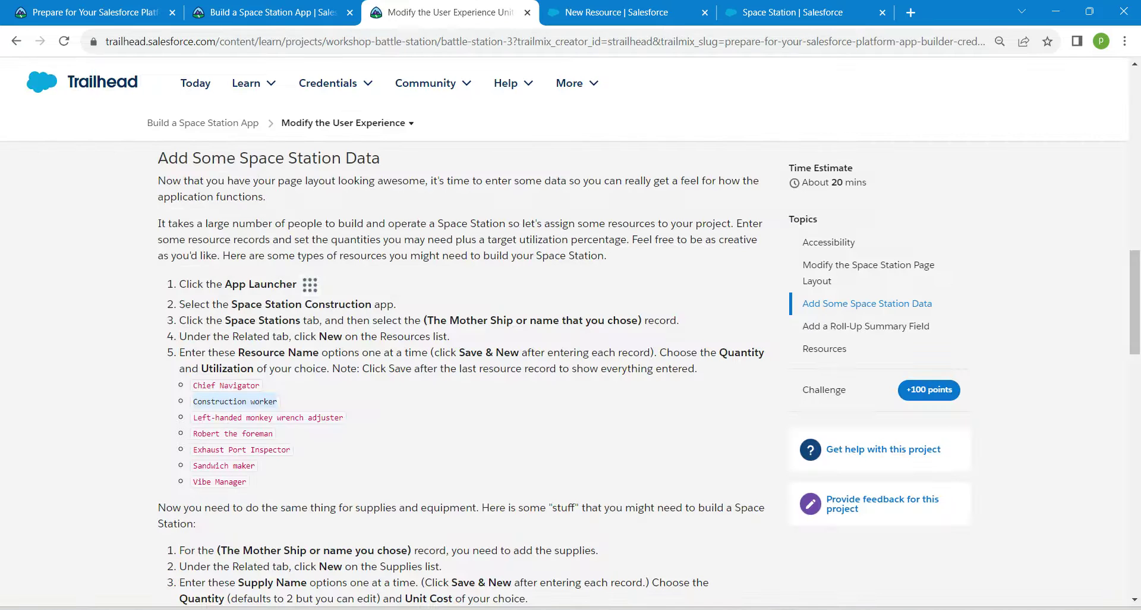
{"action": "left_click_drag", "start_coordinate": [192, 417], "coordinate": [347, 419]}
{"action": "key", "text": "ctrl+c"}
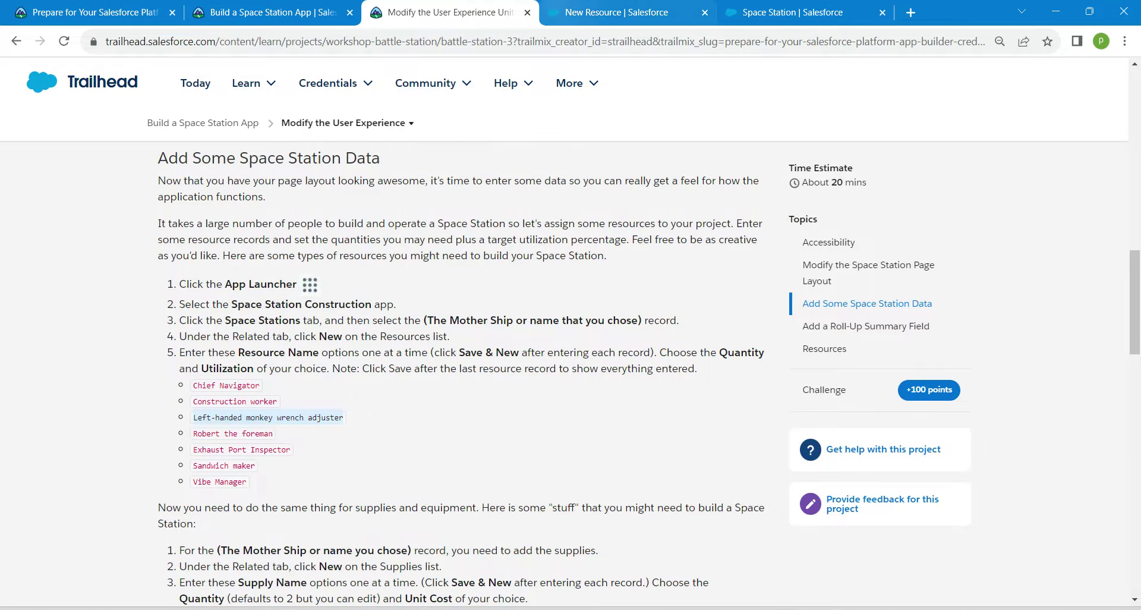
{"action": "key", "text": "ctrl+Tab"}
{"action": "key", "text": "ctrl+v"}
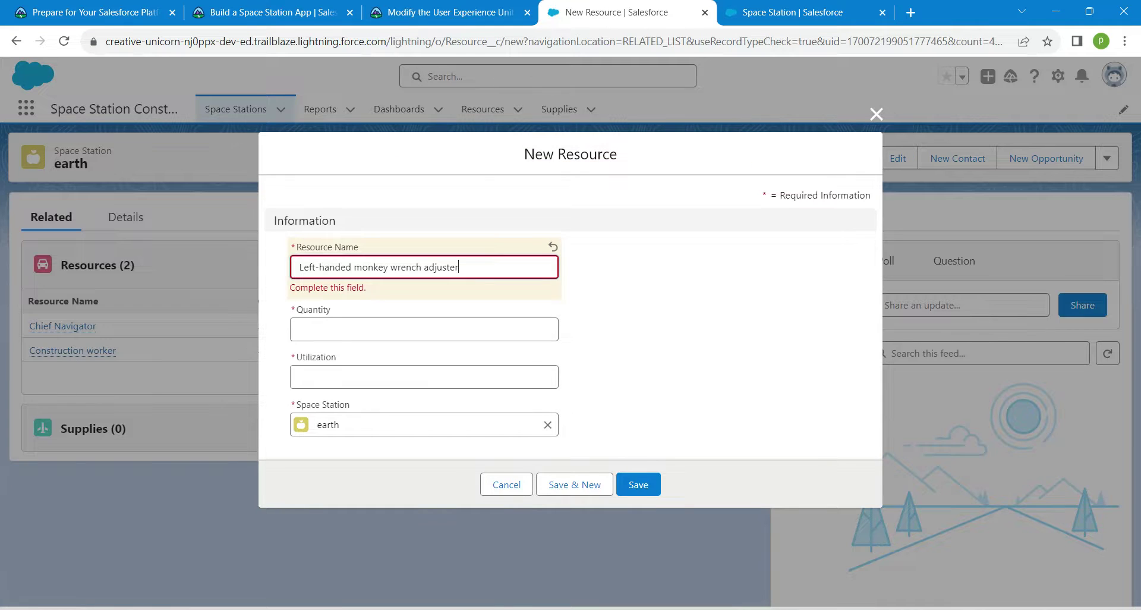
{"action": "key", "text": "Tab"}
{"action": "type", "text": "2"}
{"action": "key", "text": "Tab"}
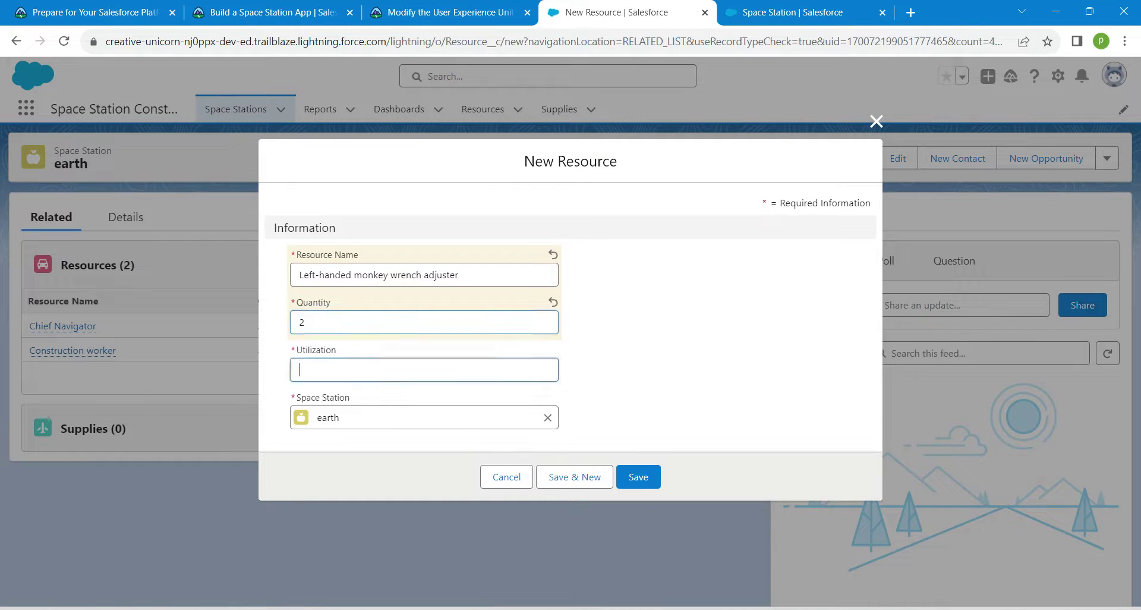
{"action": "type", "text": "2"}
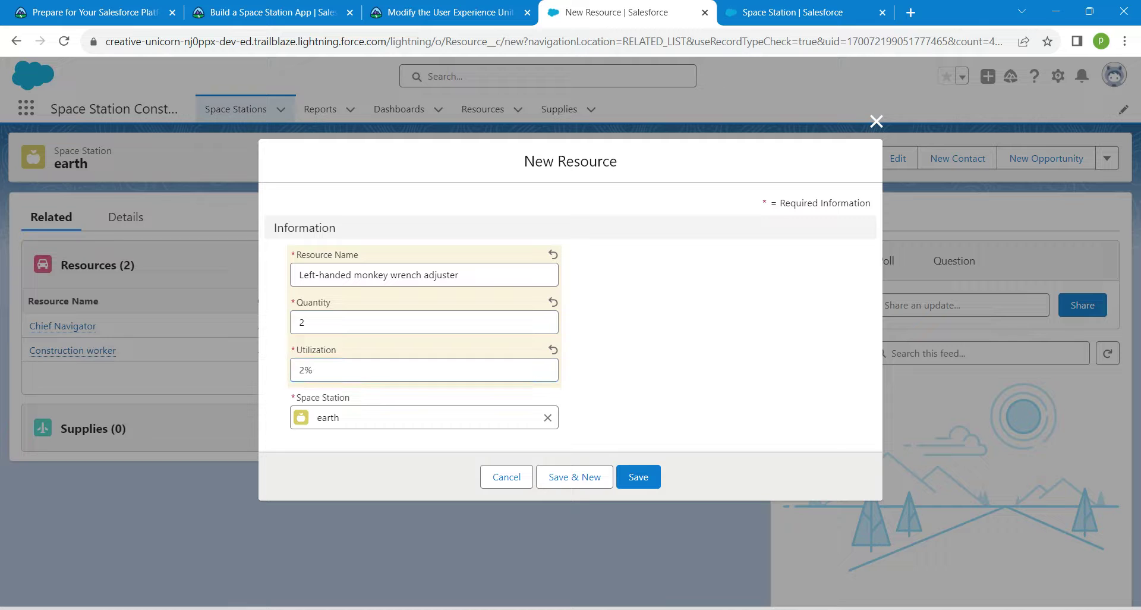
{"action": "left_click", "coordinate": [575, 477]}
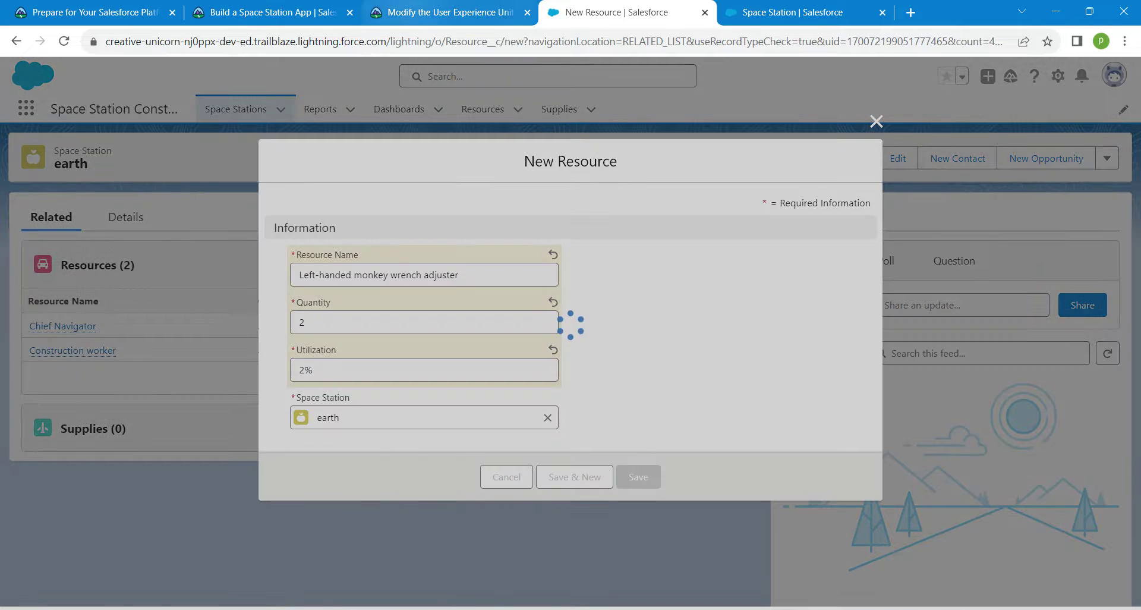
- Create the foreman resource, copying its name from the Trailhead list, with quantity 2 and utilization 2%, saving it and starting another
{"action": "key", "text": "ctrl+shift+Tab"}
{"action": "left_click_drag", "start_coordinate": [192, 434], "coordinate": [273, 434]}
{"action": "key", "text": "ctrl+c"}
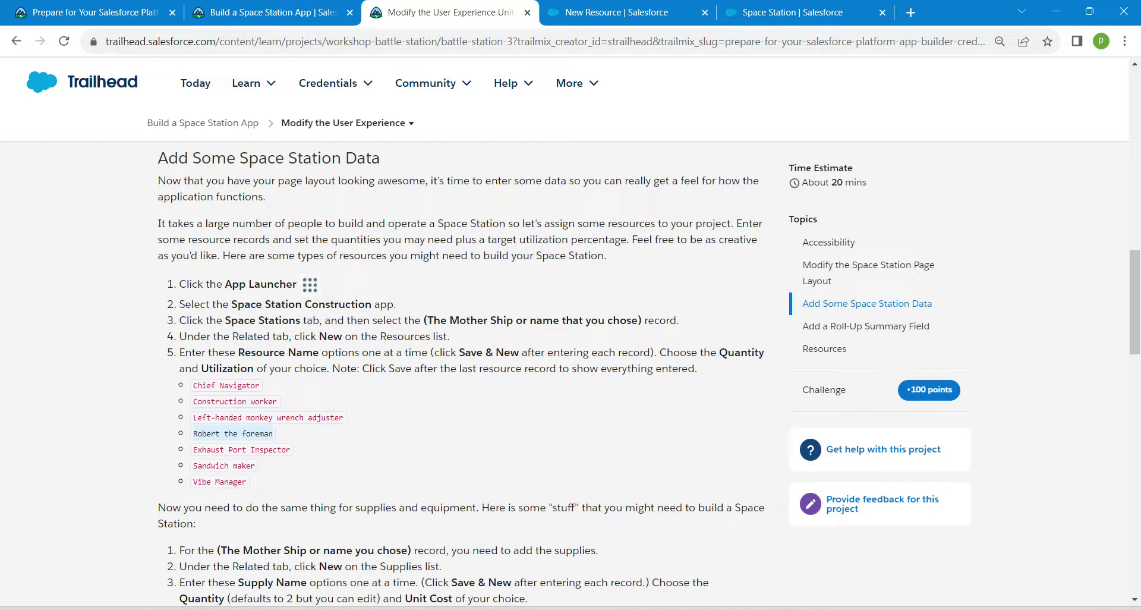
{"action": "left_click", "coordinate": [600, 12]}
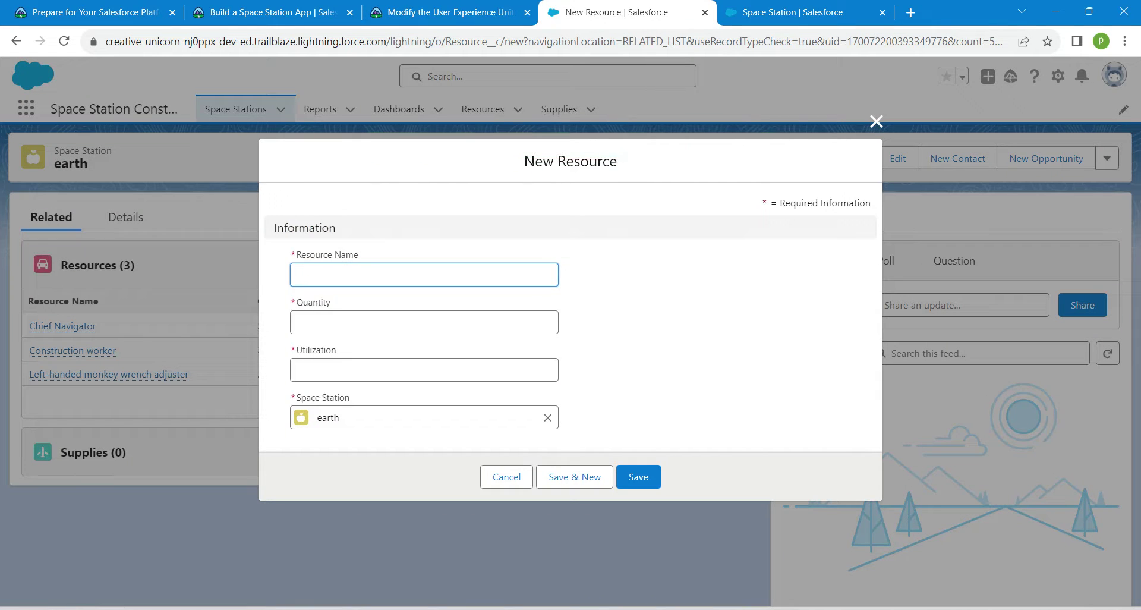
{"action": "key", "text": "ctrl+v"}
{"action": "key", "text": "Tab"}
{"action": "type", "text": "2"}
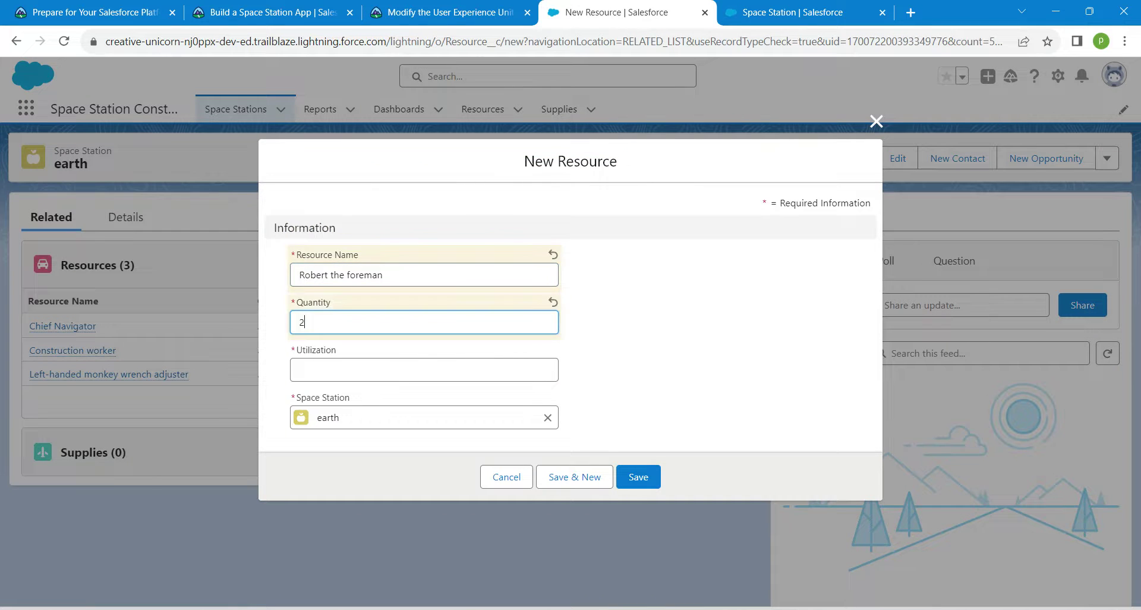
{"action": "key", "text": "Tab"}
{"action": "type", "text": "2"}
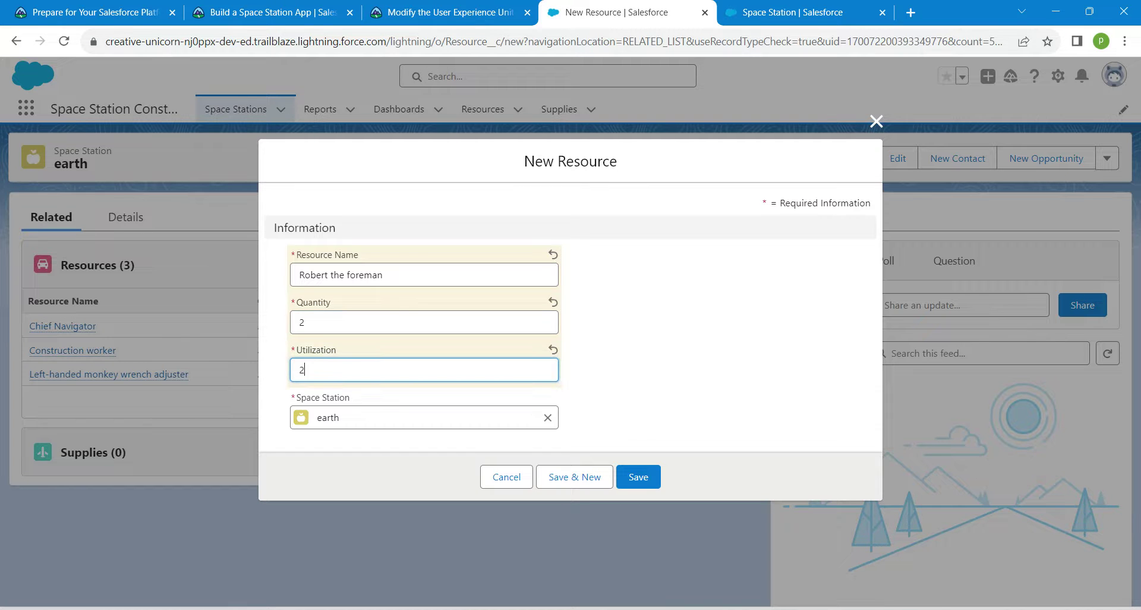
{"action": "left_click", "coordinate": [574, 477]}
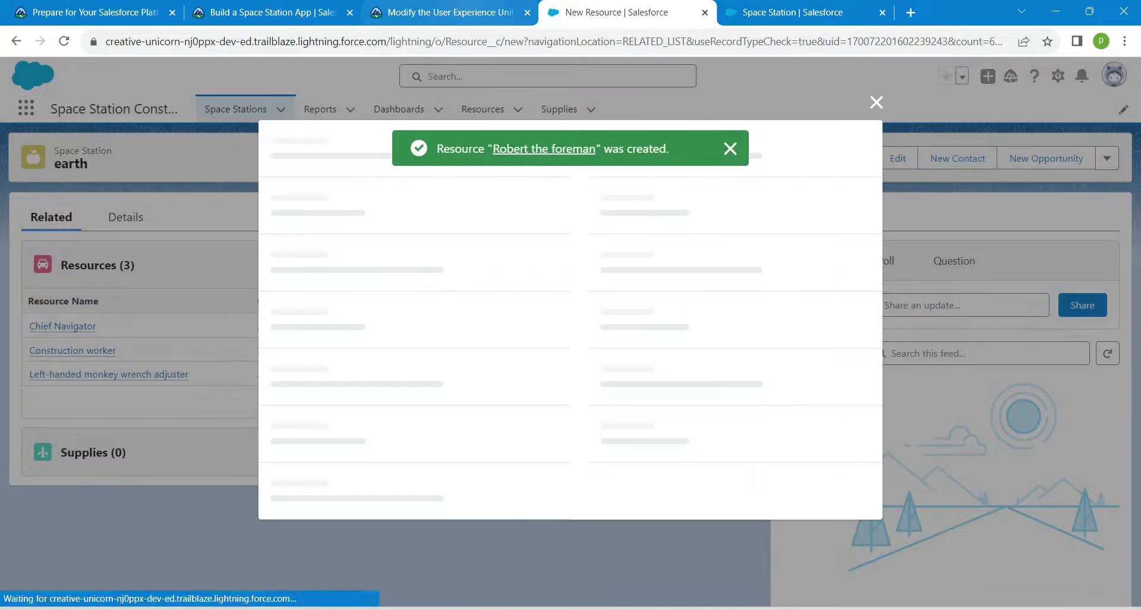
- Create the resource "Exhaust Port Inspector" from the Trailhead list with quantity 2 and utilization 2%, saving it and starting another
{"action": "left_click", "coordinate": [450, 13]}
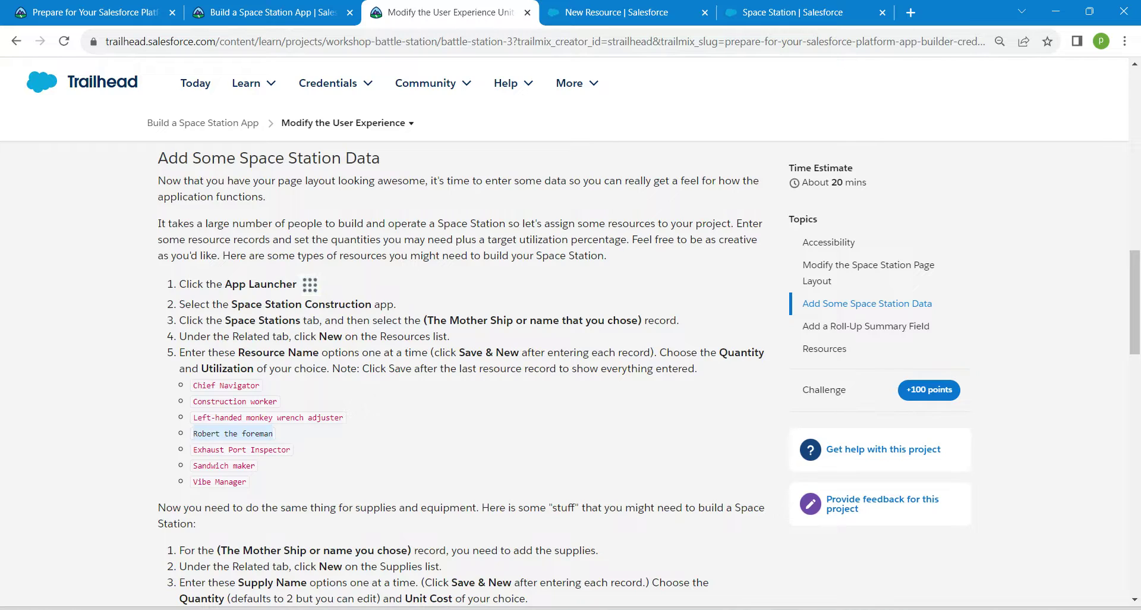
{"action": "left_click_drag", "start_coordinate": [193, 450], "coordinate": [292, 449]}
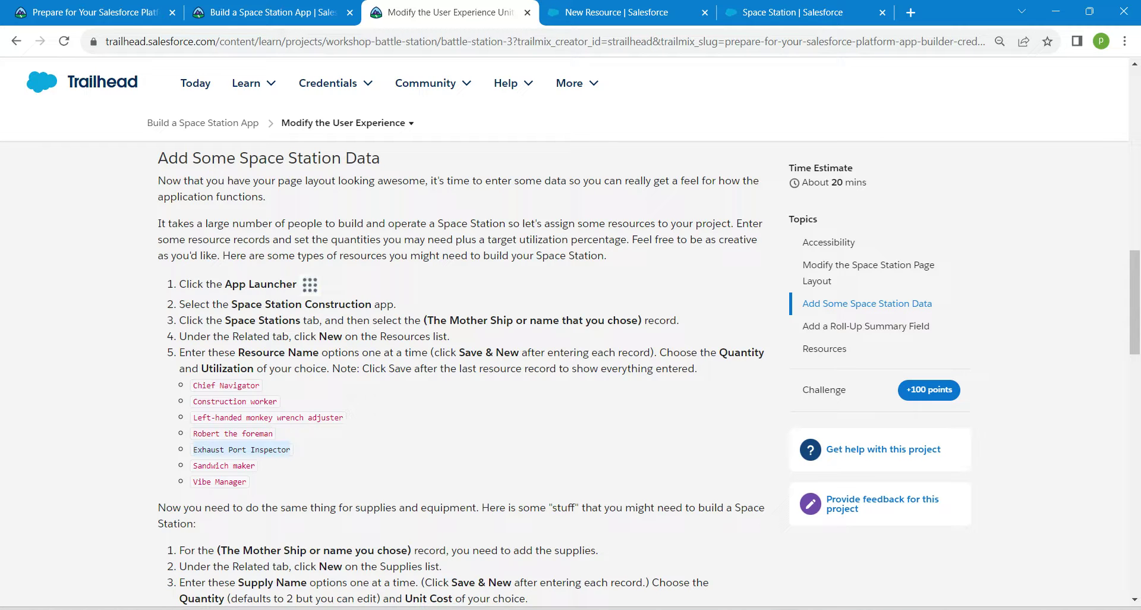
{"action": "key", "text": "ctrl+c"}
{"action": "key", "text": "ctrl+Tab"}
{"action": "key", "text": "ctrl+v"}
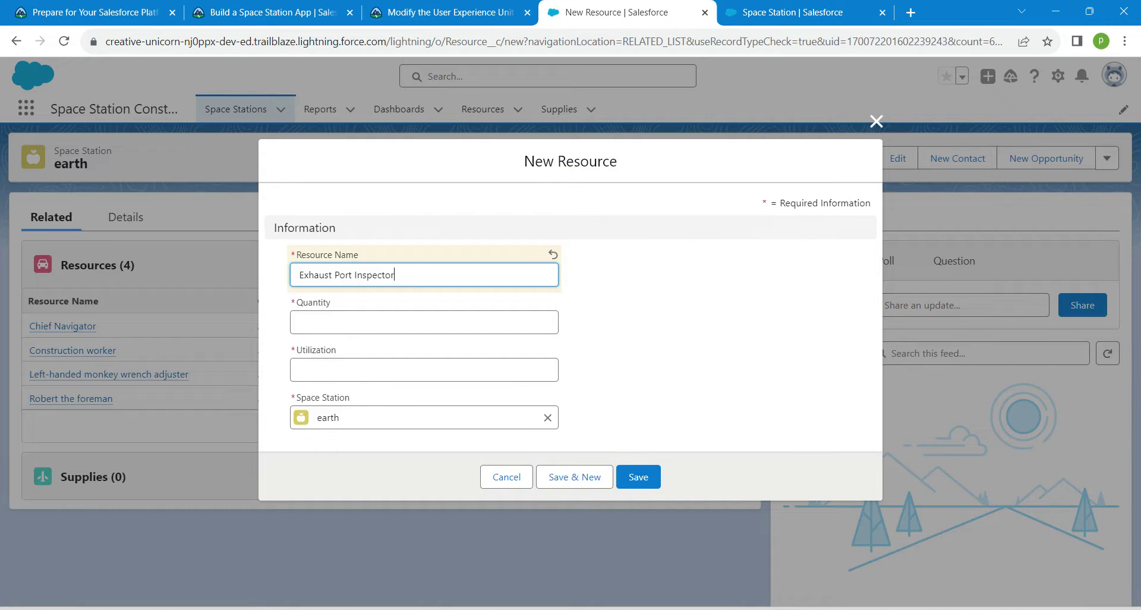
{"action": "key", "text": "Tab"}
{"action": "type", "text": "2"}
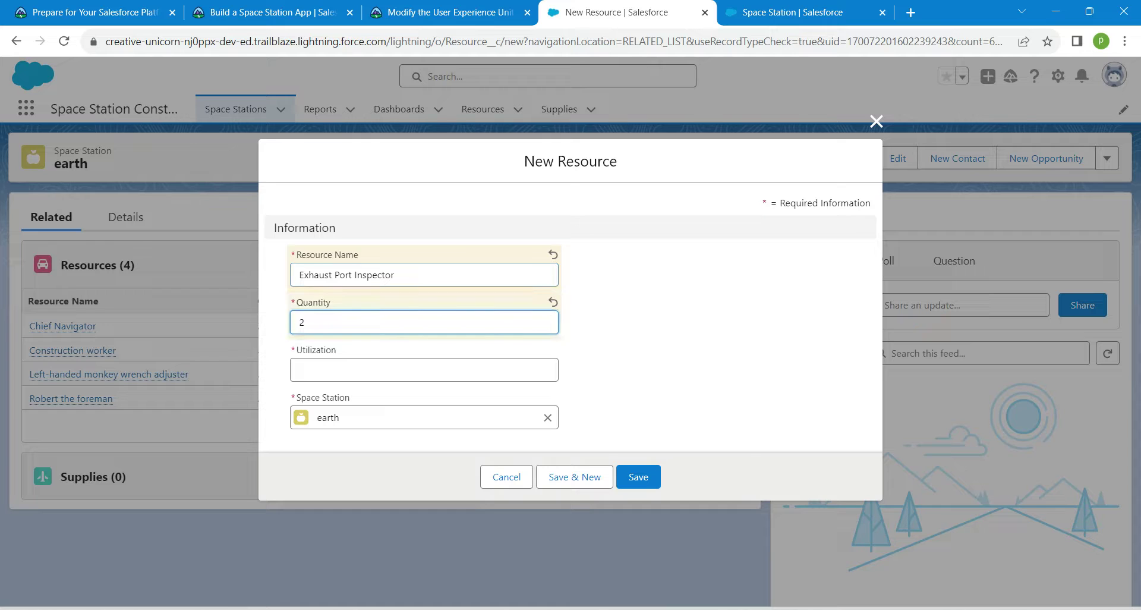
{"action": "key", "text": "Tab"}
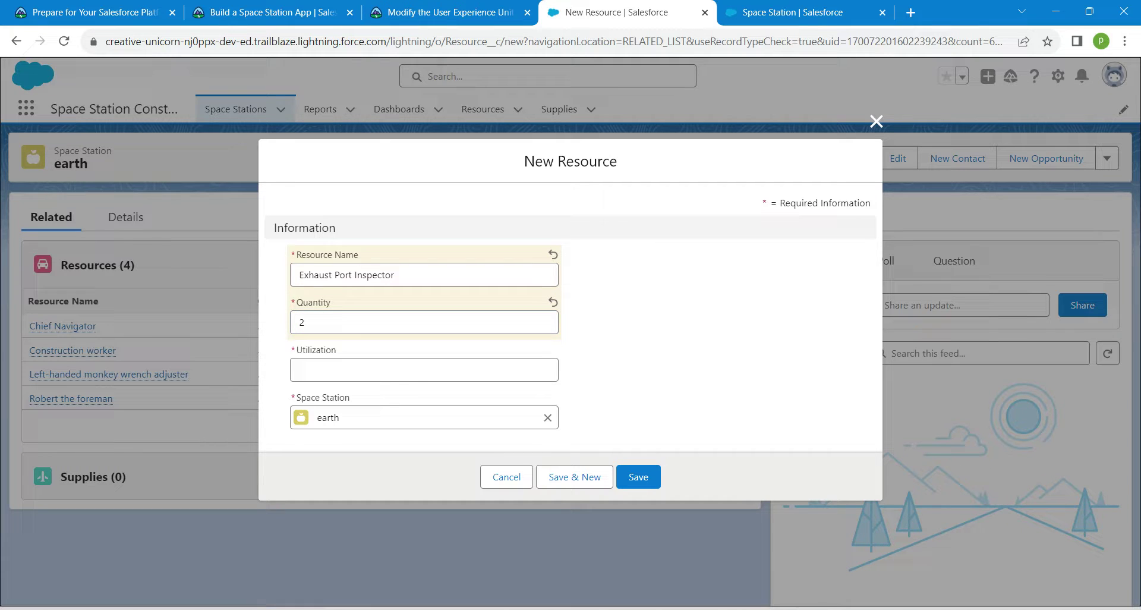
{"action": "key", "text": "Tab"}
{"action": "type", "text": "2"}
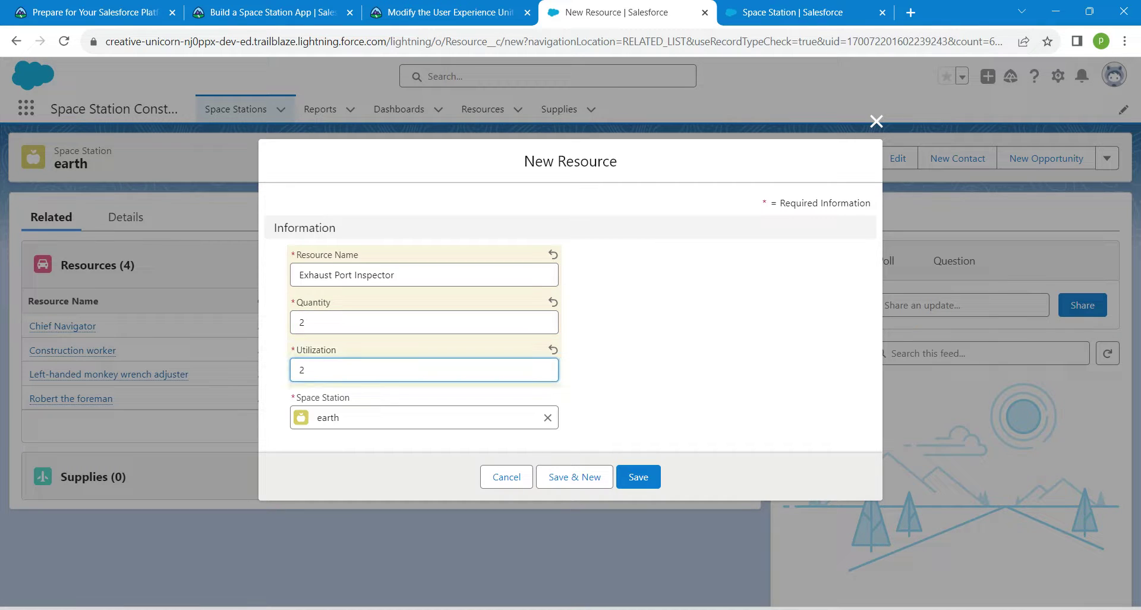
{"action": "left_click", "coordinate": [574, 476]}
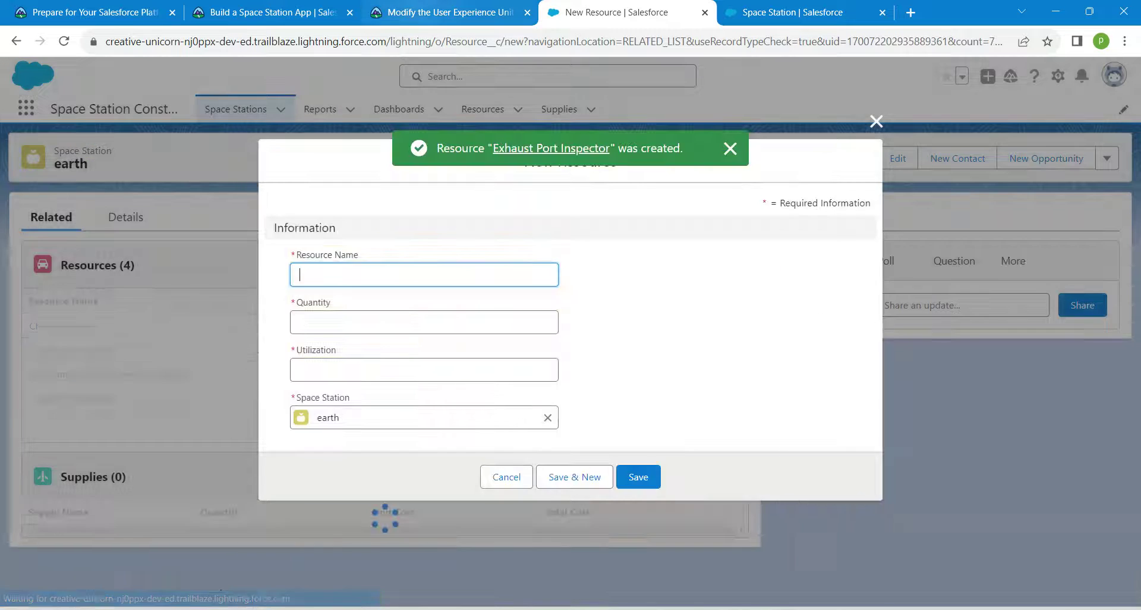
- Create the resource "Sandwich maker" from the Trailhead list with quantity 2 and utilization 2%, saving it and starting another
{"action": "left_click", "coordinate": [450, 13]}
{"action": "left_click_drag", "start_coordinate": [192, 466], "coordinate": [250, 466]}
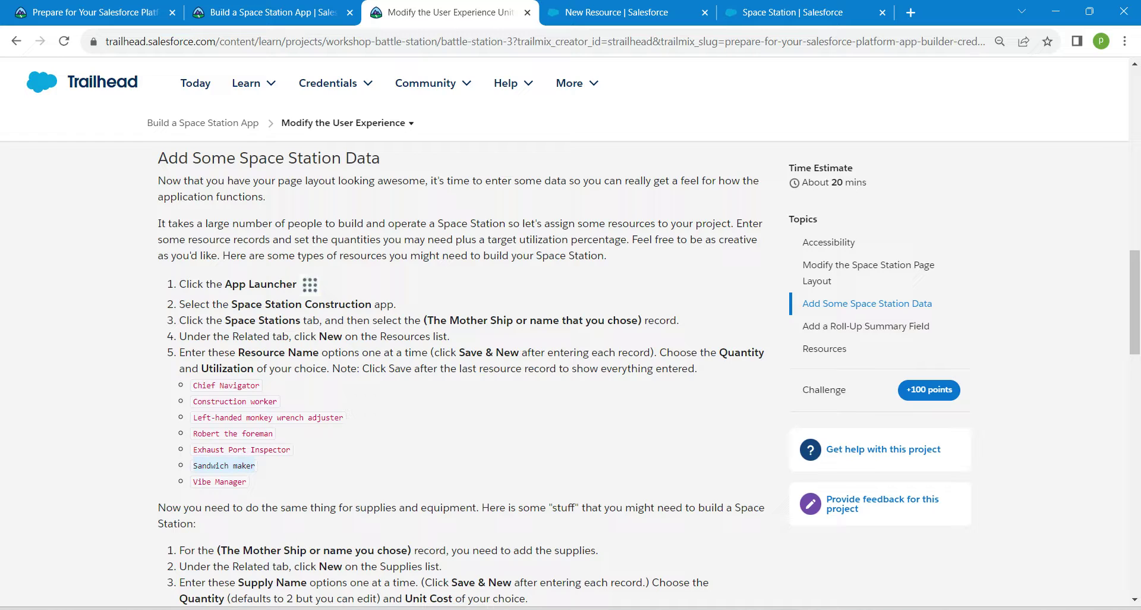
{"action": "key", "text": "ctrl+Tab"}
{"action": "key", "text": "ctrl+v"}
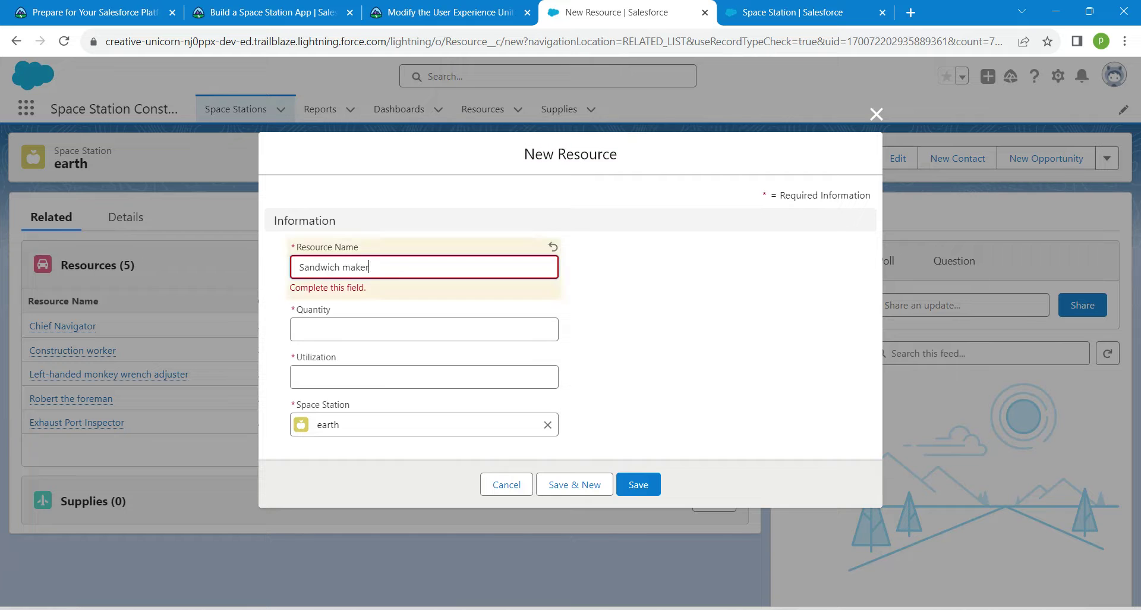
{"action": "key", "text": "Tab"}
{"action": "type", "text": "2"}
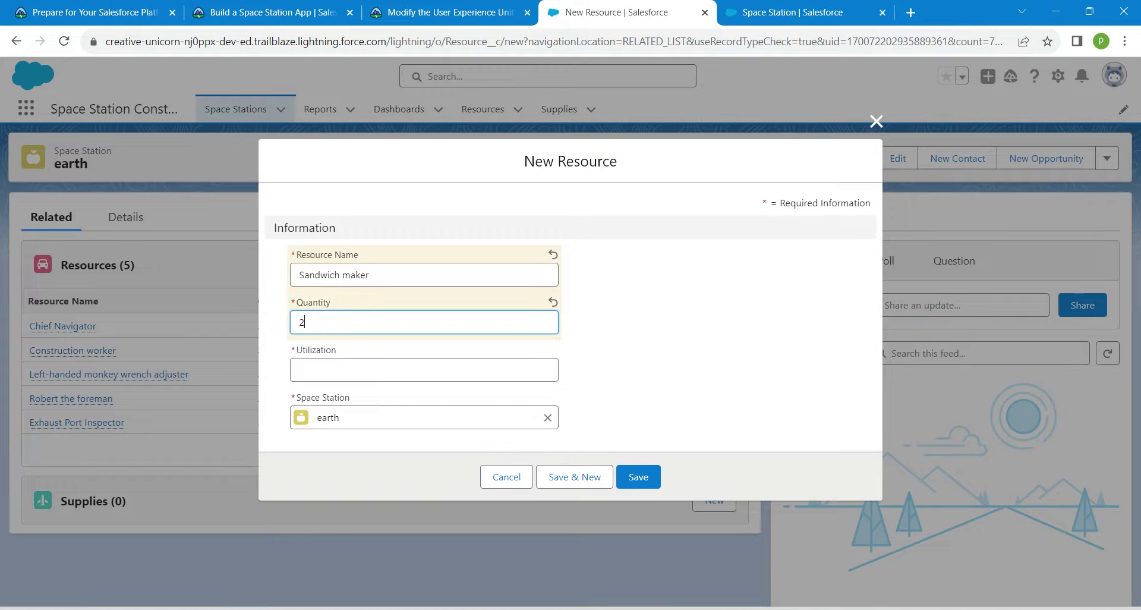
{"action": "key", "text": "Tab"}
{"action": "type", "text": "2"}
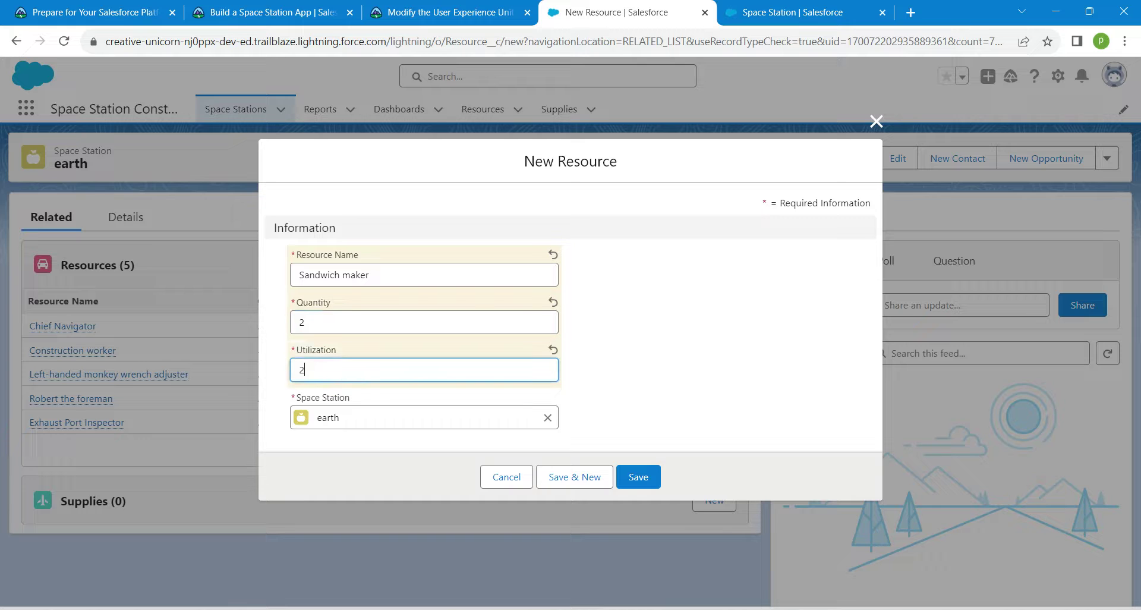
{"action": "left_click", "coordinate": [575, 477]}
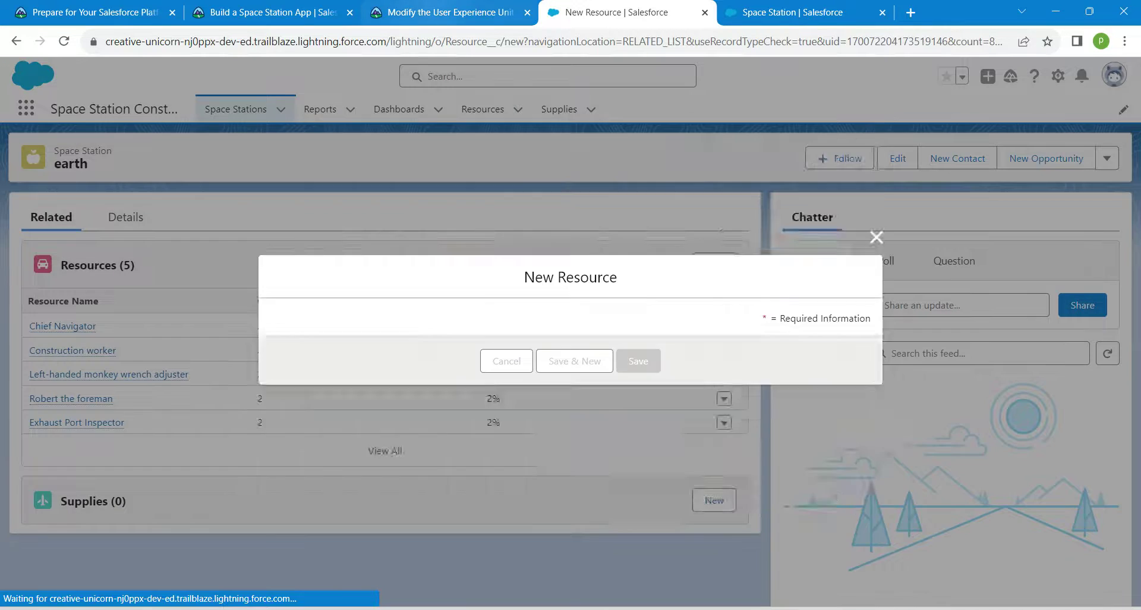
- Create the last resource, "Vibe Manager", from the Trailhead list with quantity 2 and utilization 2%, and save it
{"action": "left_click", "coordinate": [450, 13]}
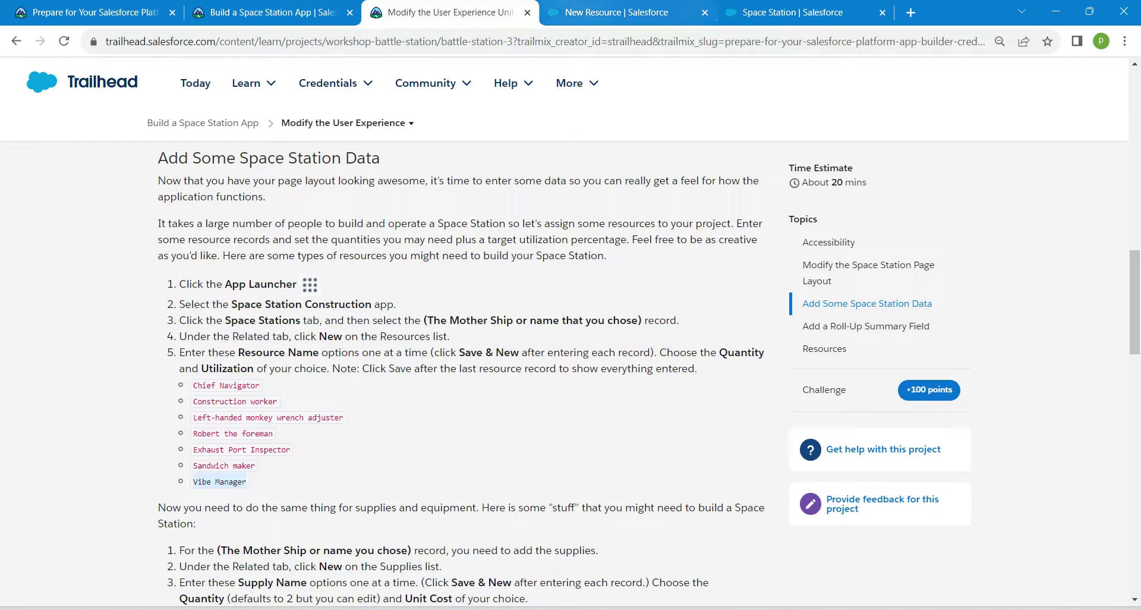
{"action": "key", "text": "ctrl+Tab"}
{"action": "key", "text": "ctrl+v"}
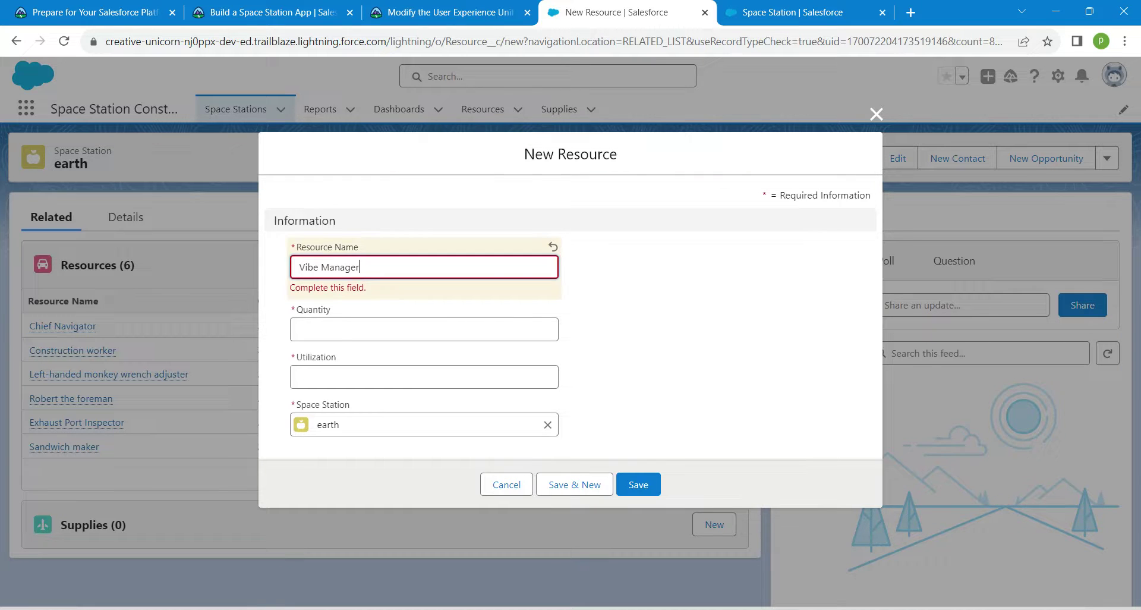
{"action": "key", "text": "Tab"}
{"action": "type", "text": "2"}
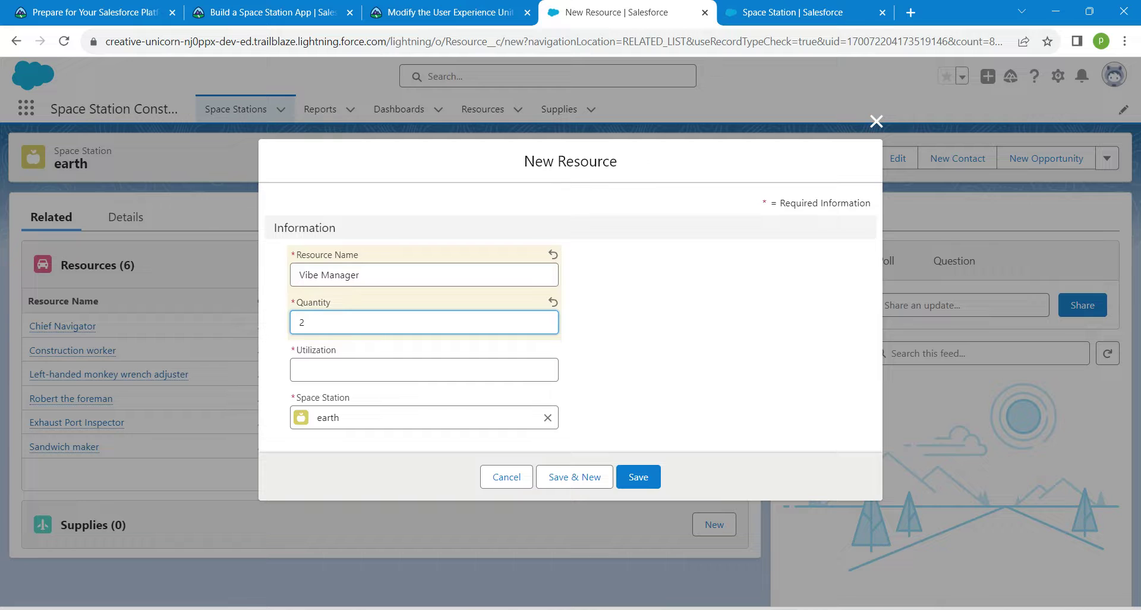
{"action": "key", "text": "Tab"}
{"action": "type", "text": "2"}
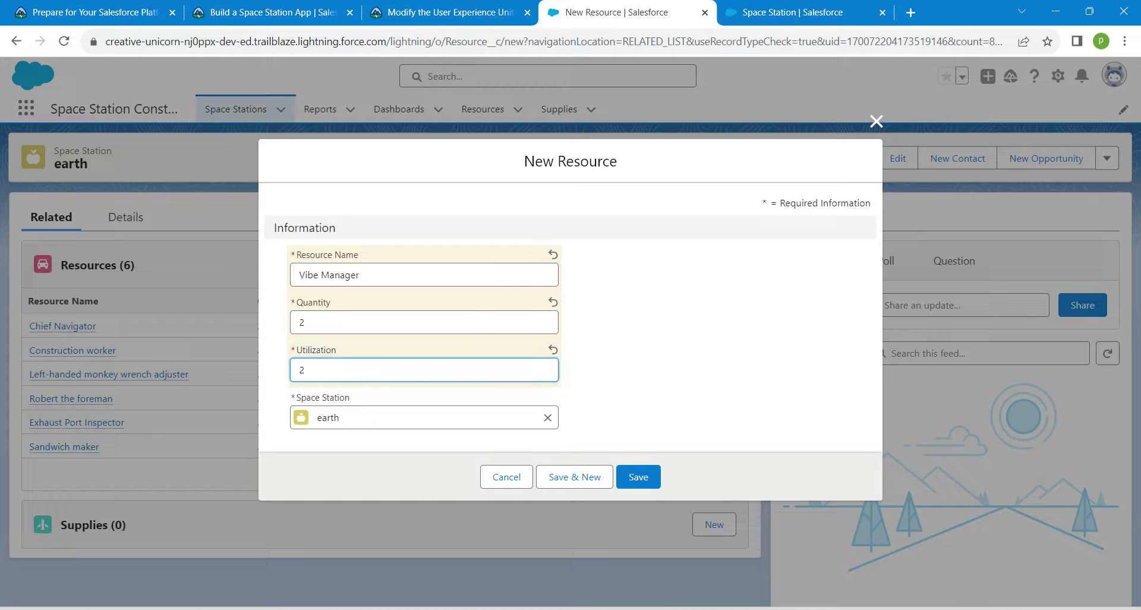
{"action": "left_click", "coordinate": [638, 477]}
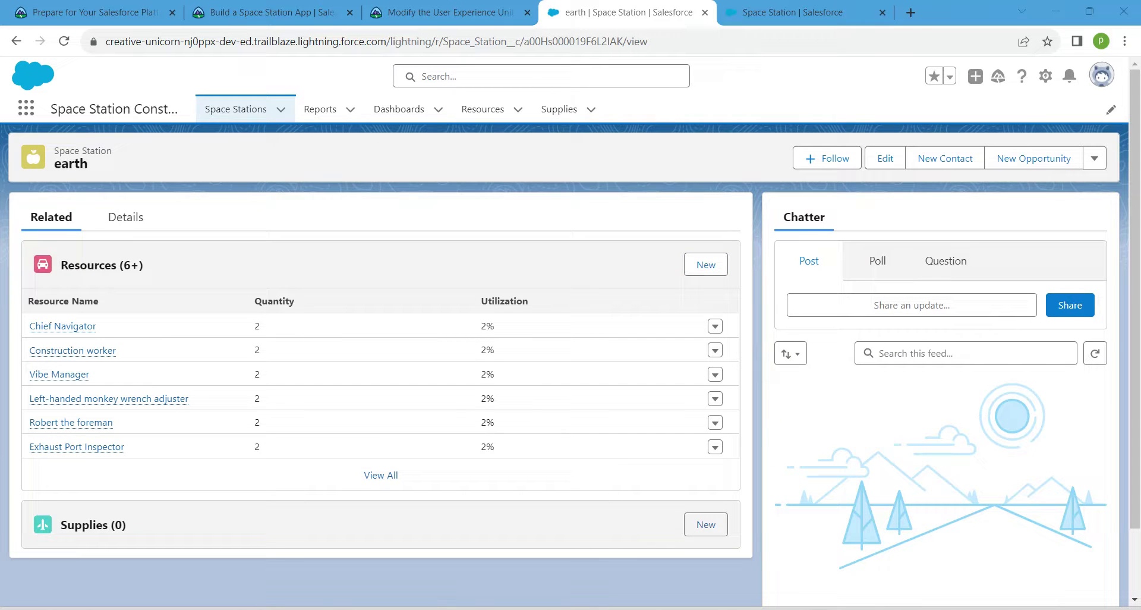
- Create the supply "Light bulbs" for the earth station, copying its name from Trailhead, with unit cost $2.00, saving it and starting another
{"action": "left_click", "coordinate": [705, 524]}
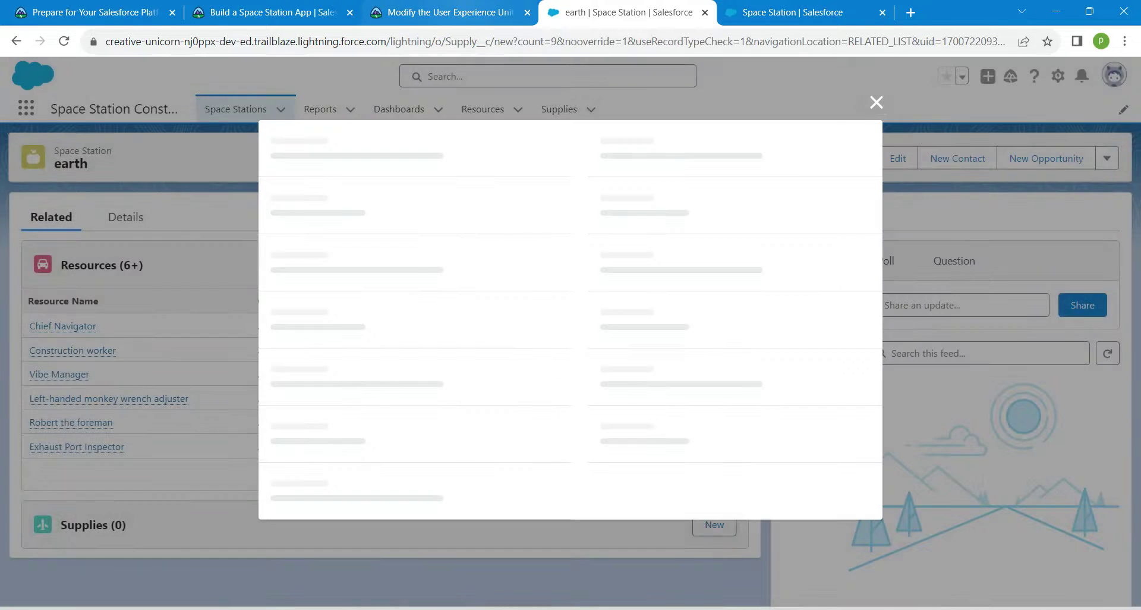
{"action": "left_click", "coordinate": [449, 13]}
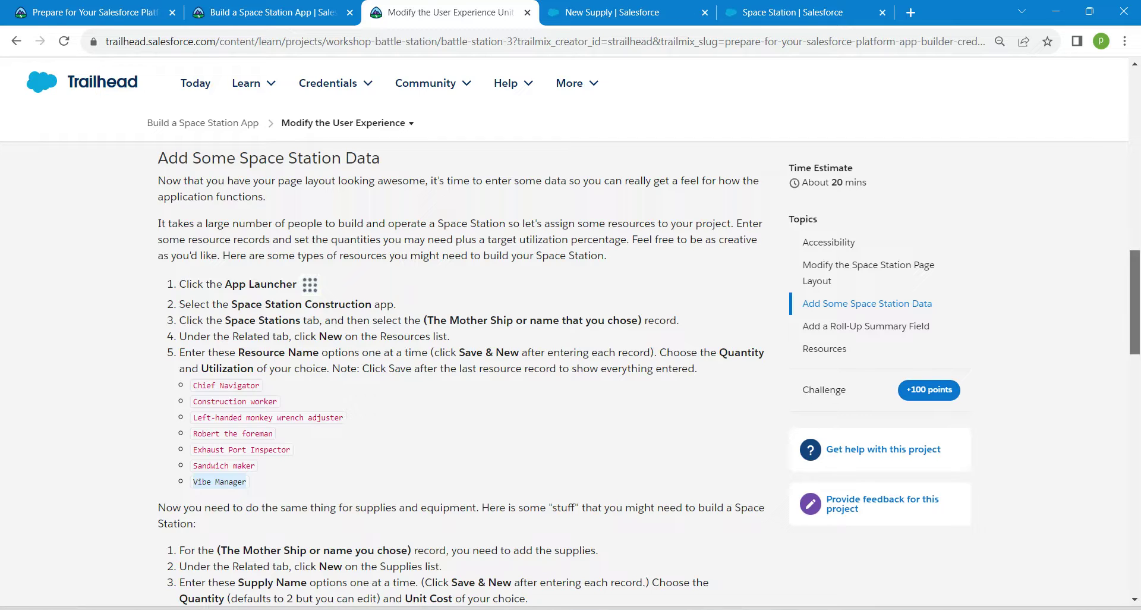
{"action": "left_click_drag", "start_coordinate": [1134, 303], "coordinate": [1134, 369]}
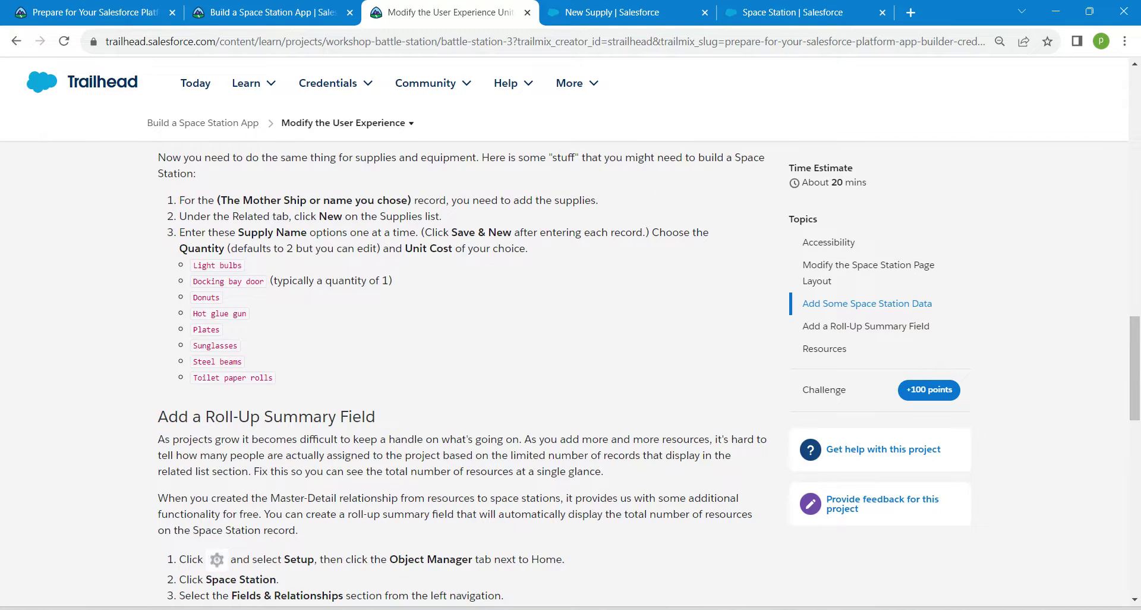
{"action": "left_click", "coordinate": [218, 265]}
{"action": "key", "text": "ctrl+c"}
{"action": "left_click", "coordinate": [612, 11]}
{"action": "key", "text": "ctrl+v"}
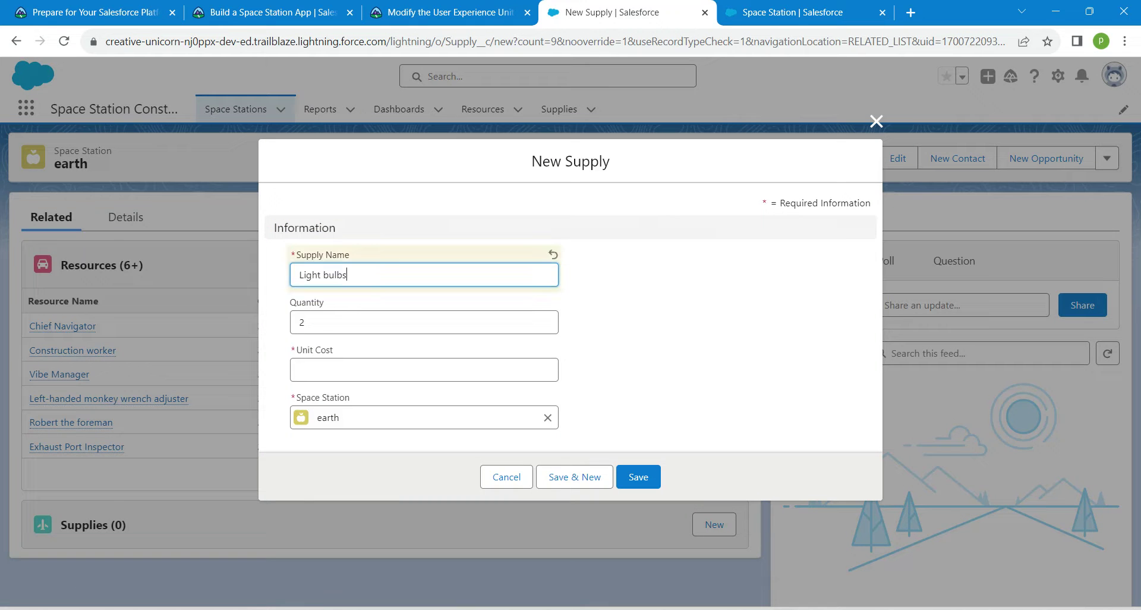
{"action": "left_click", "coordinate": [357, 370]}
{"action": "type", "text": "2"}
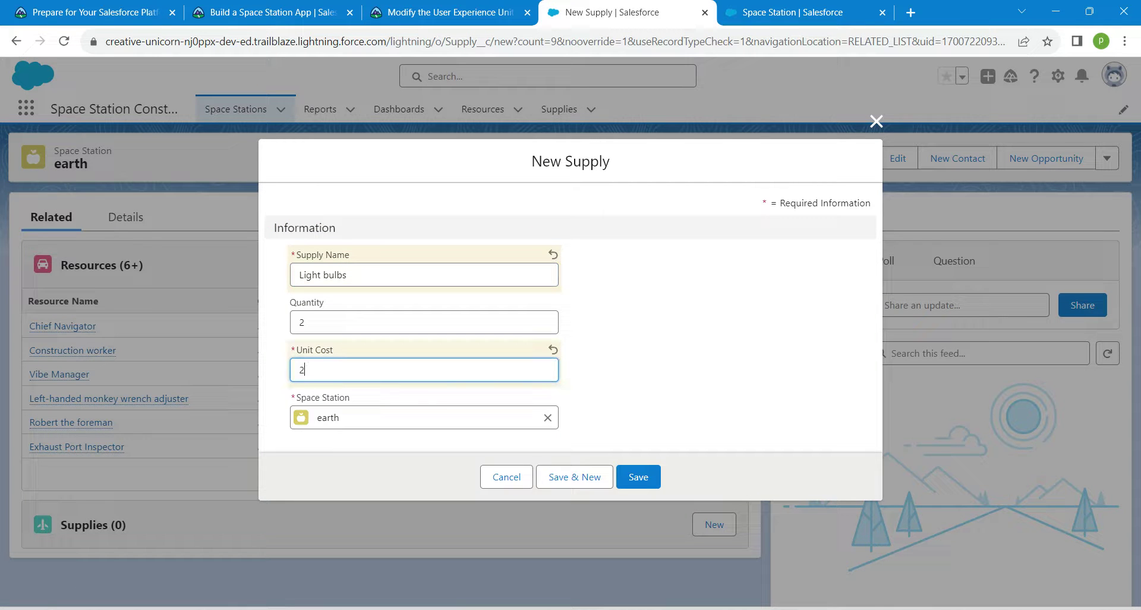
{"action": "key", "text": "Tab"}
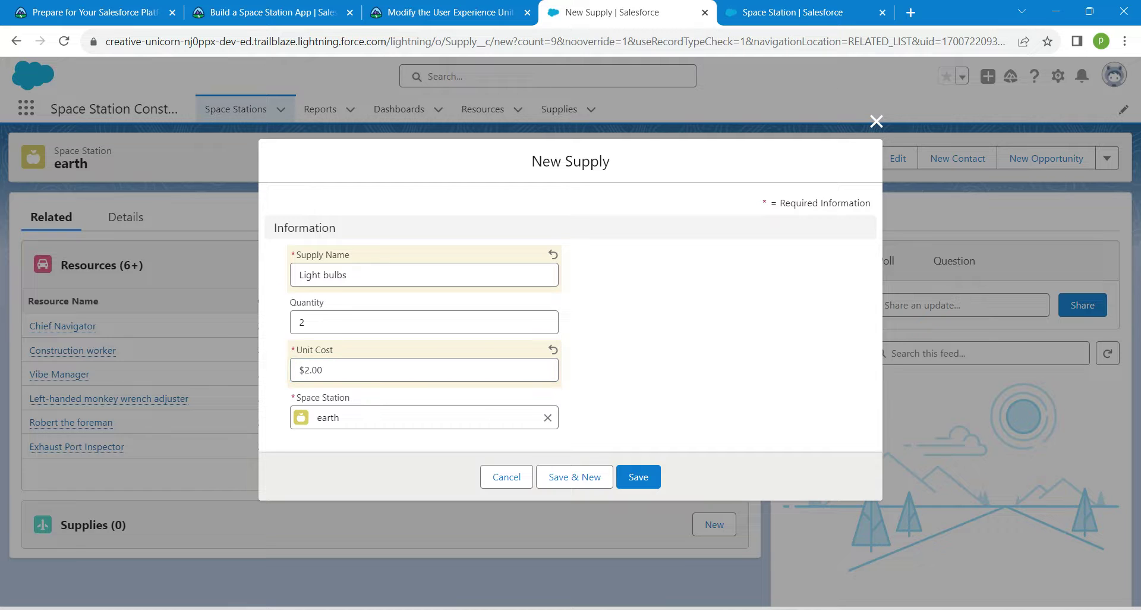
{"action": "left_click", "coordinate": [575, 476]}
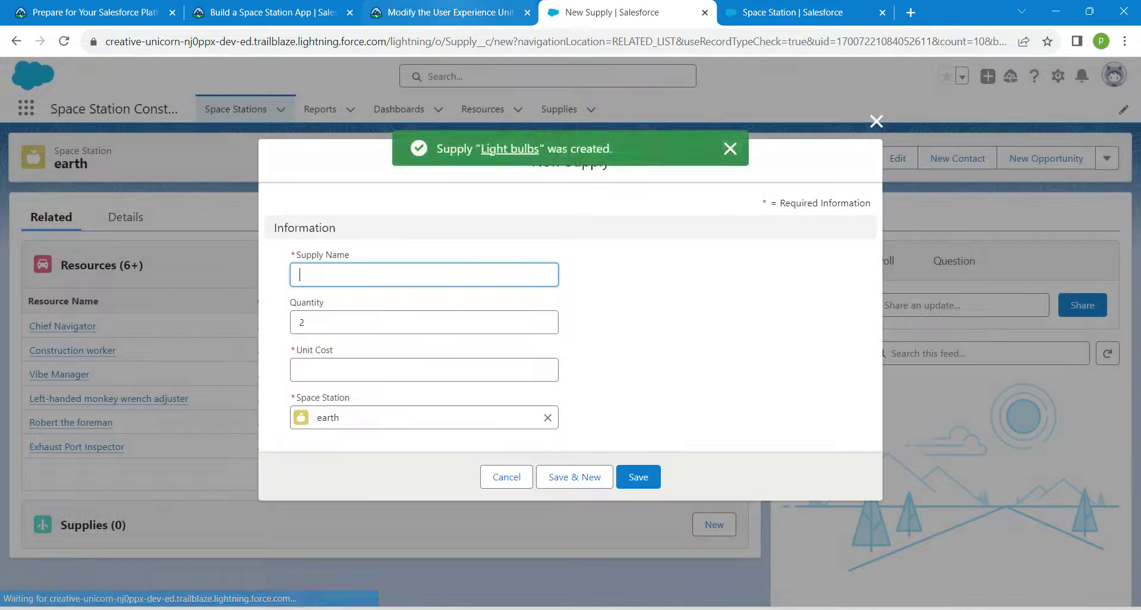
- Create the supply "Docking bay door" from the Trailhead list with quantity 1 and unit cost $2.00, saving it and starting another
{"action": "left_click", "coordinate": [450, 12]}
{"action": "left_click", "coordinate": [228, 281]}
{"action": "key", "text": "ctrl+c"}
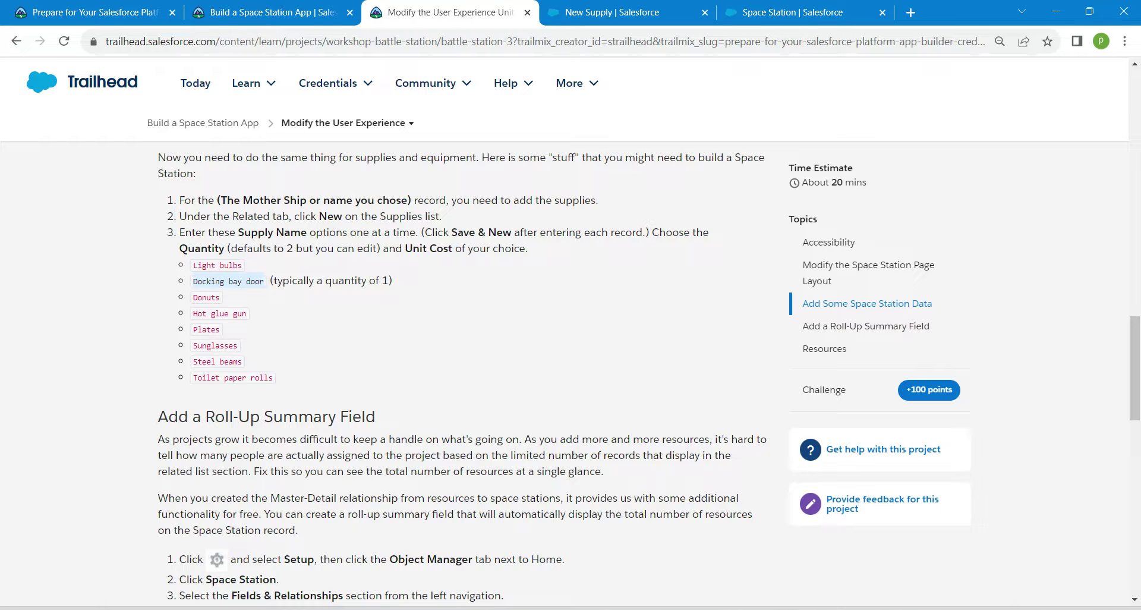
{"action": "key", "text": "ctrl+Page_Down"}
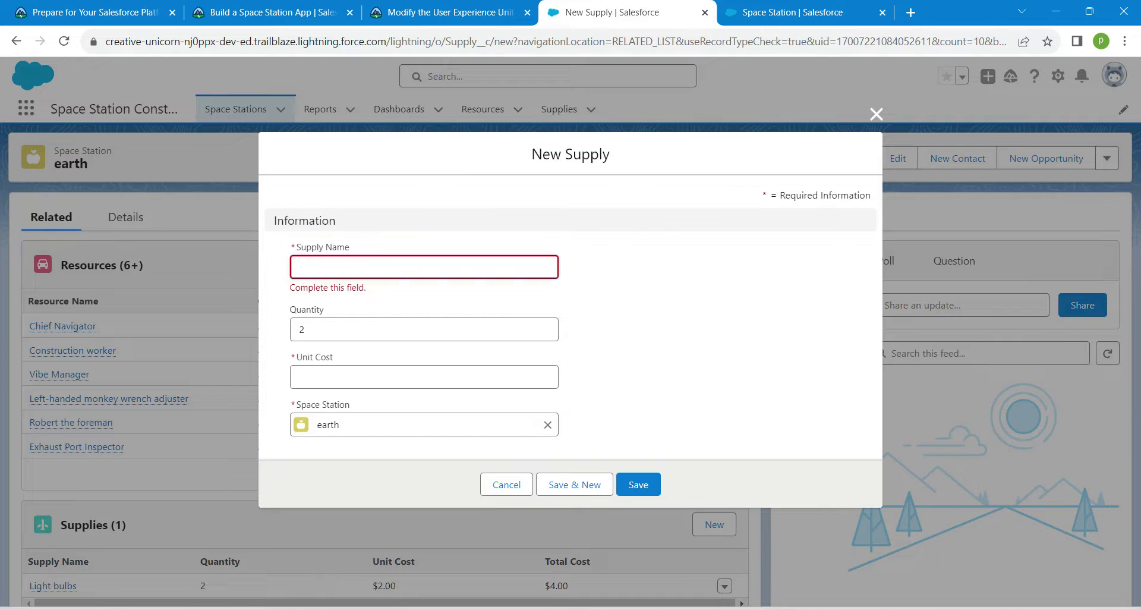
{"action": "key", "text": "ctrl+v"}
{"action": "left_click", "coordinate": [423, 375]}
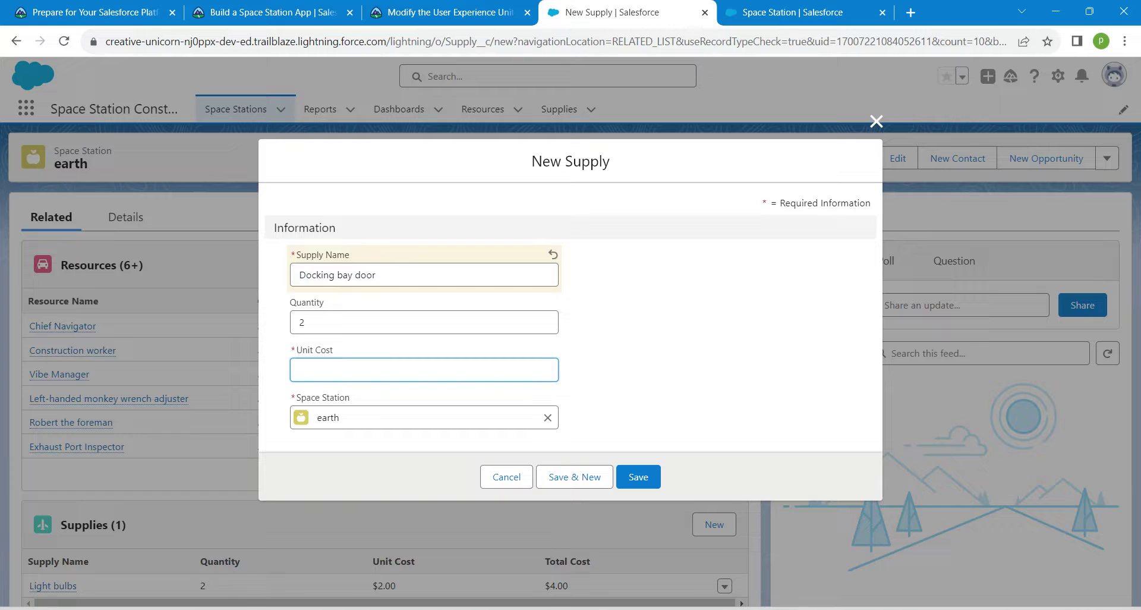
{"action": "key", "text": "shift+Tab"}
{"action": "type", "text": "1"}
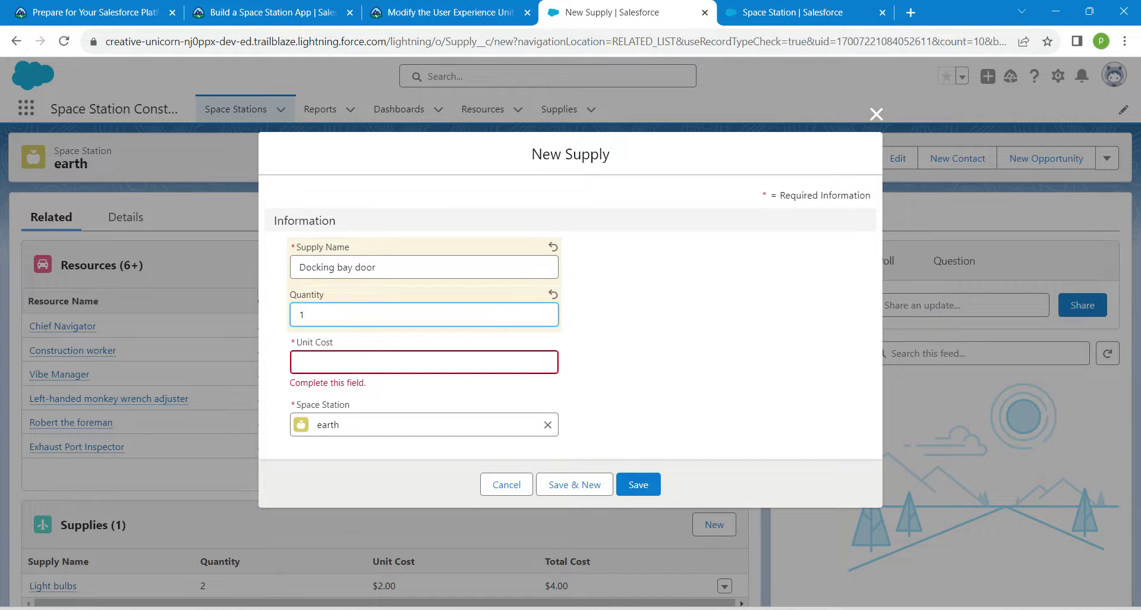
{"action": "key", "text": "Tab"}
{"action": "type", "text": "2"}
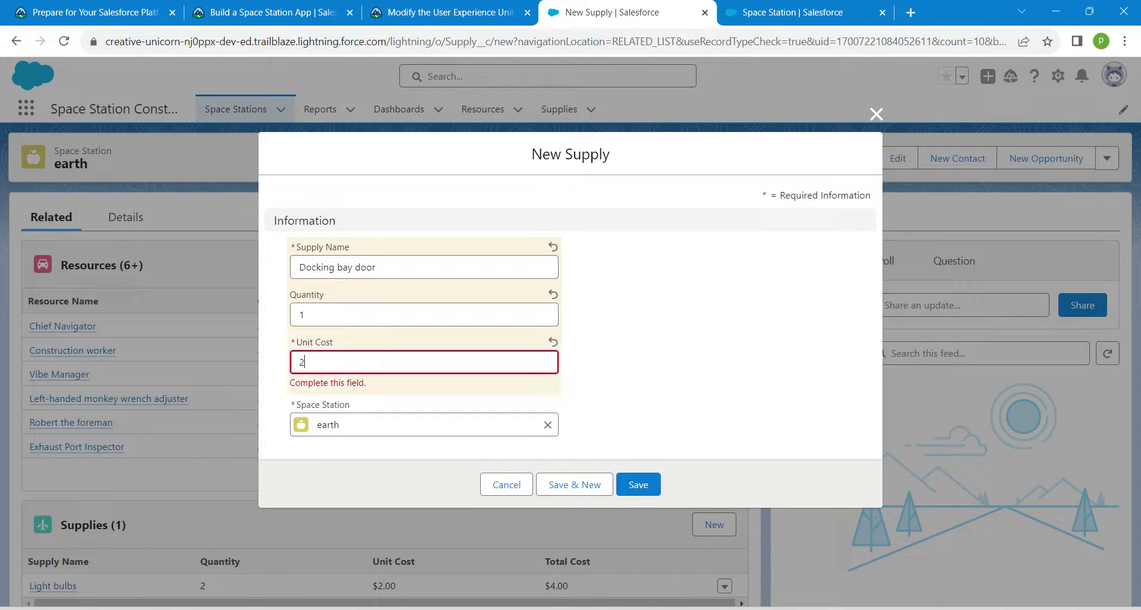
{"action": "left_click", "coordinate": [574, 484]}
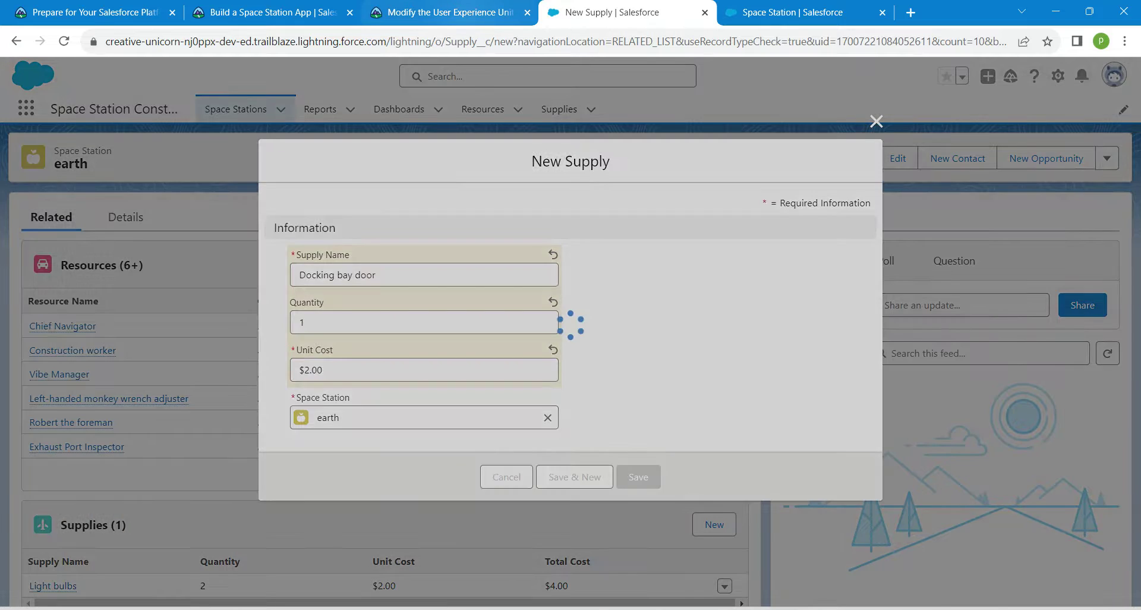
- Create the supply "Donuts" from the Trailhead list with quantity 2 and unit cost $2.00, saving it and starting another
{"action": "left_click", "coordinate": [450, 12]}
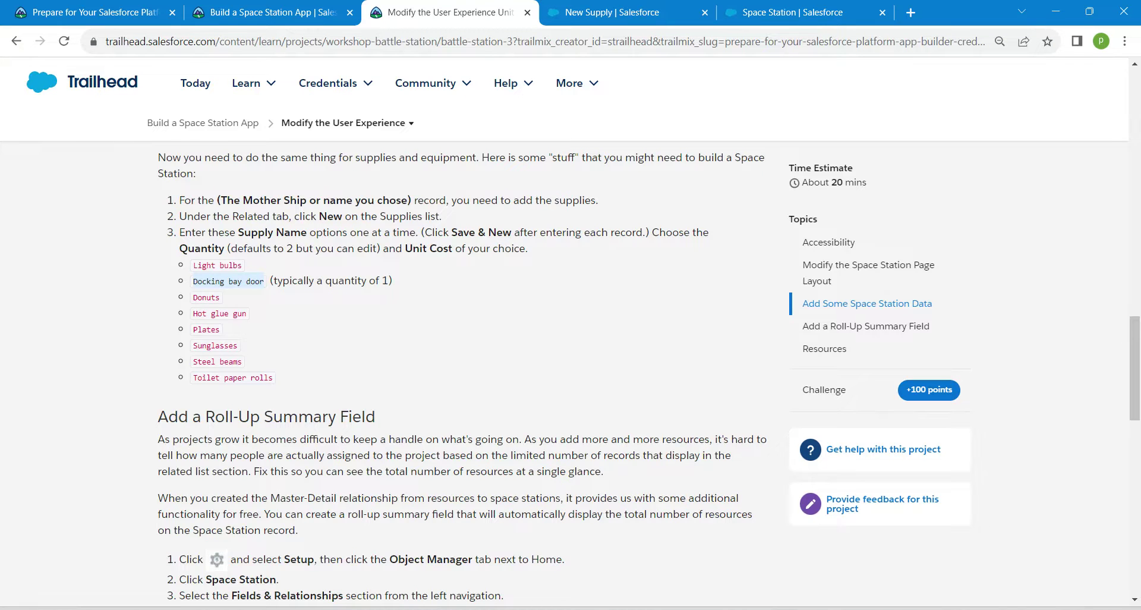
{"action": "double_click", "coordinate": [206, 297]}
{"action": "key", "text": "ctrl+c"}
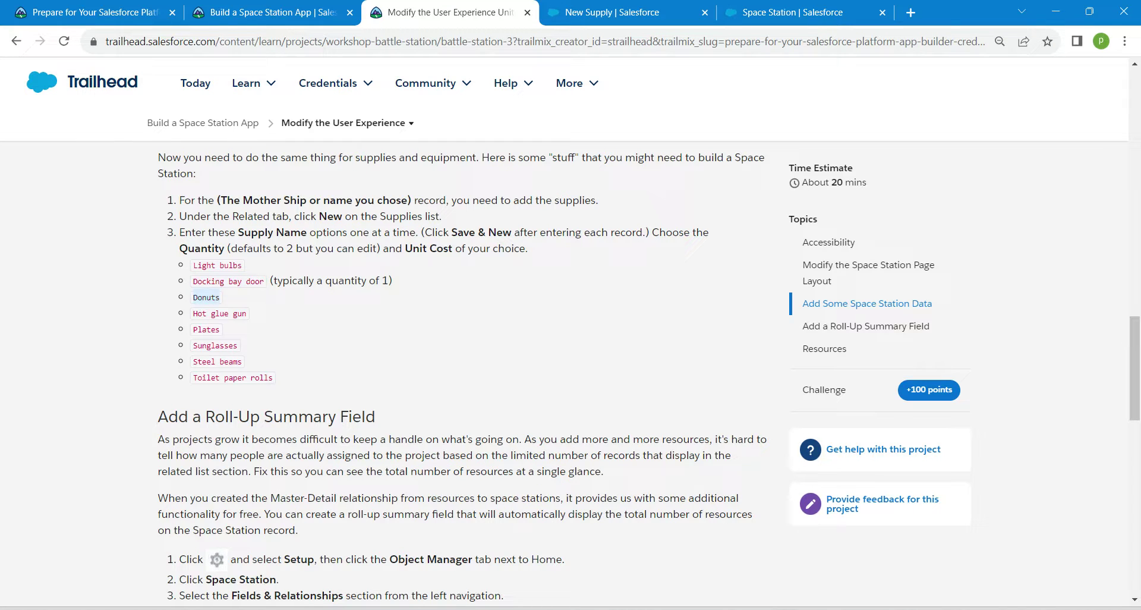
{"action": "left_click", "coordinate": [612, 12]}
{"action": "key", "text": "ctrl+v"}
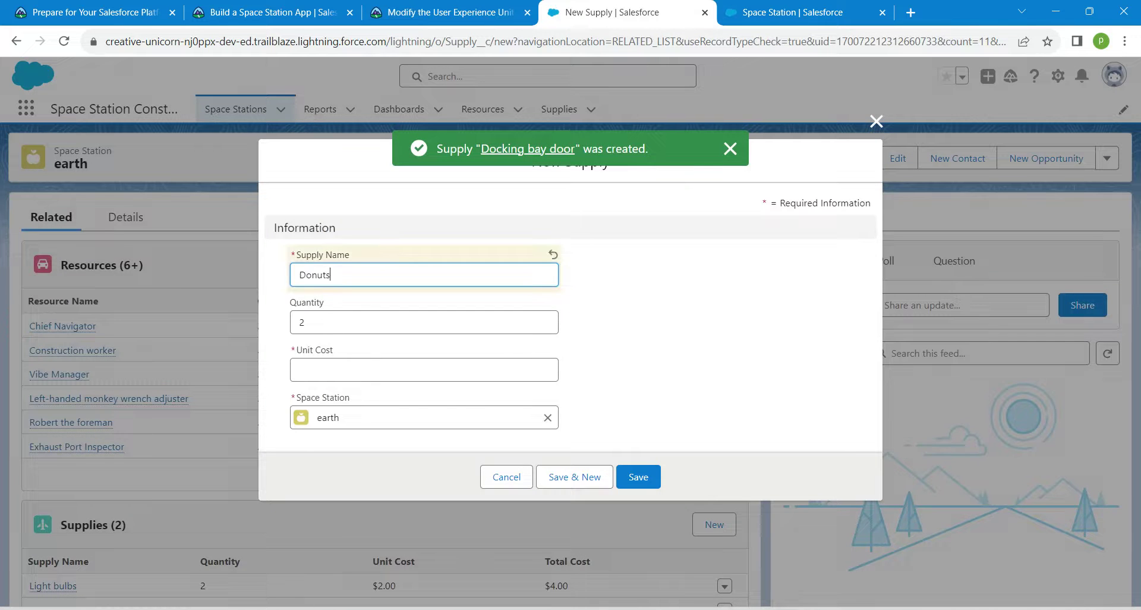
{"action": "left_click", "coordinate": [333, 370]}
{"action": "type", "text": "2"}
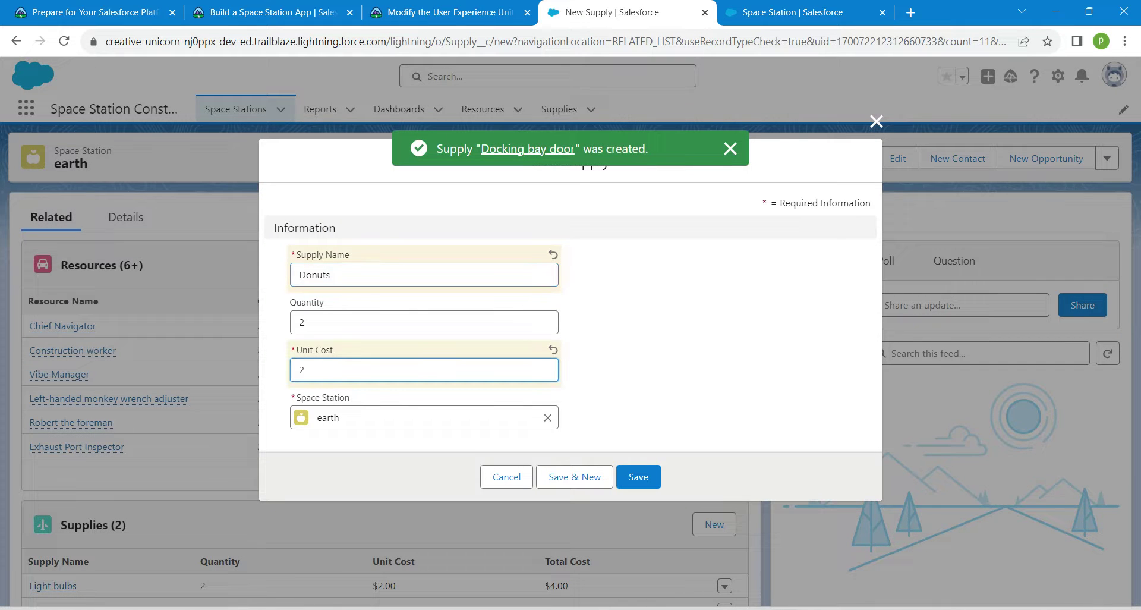
{"action": "left_click", "coordinate": [573, 477]}
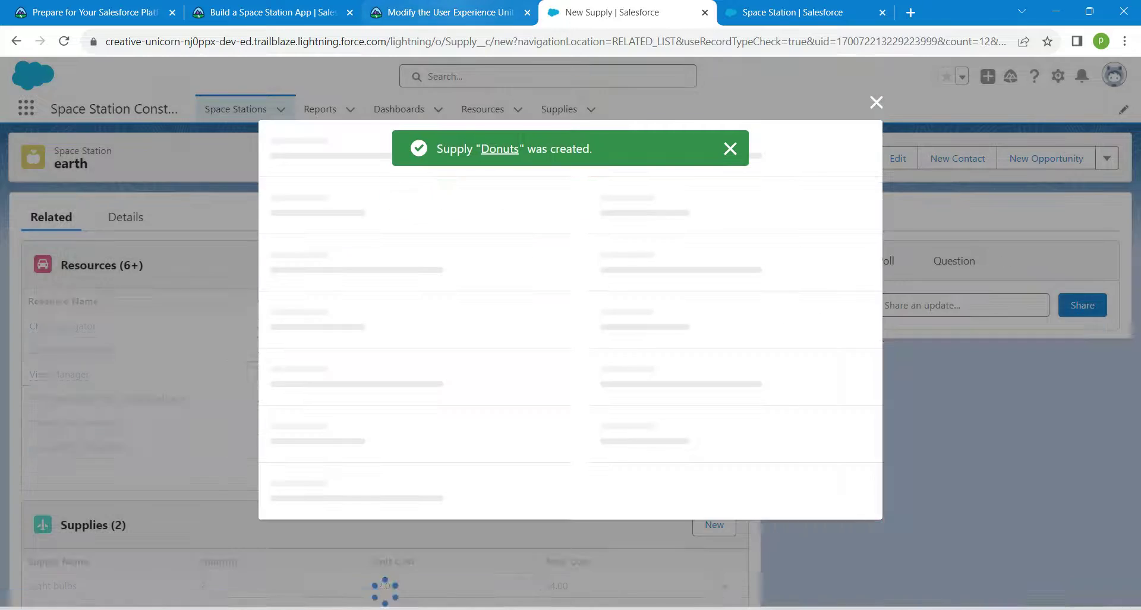
- Create the supply "Hot glue gun" from the Trailhead list with quantity 2 and unit cost $2.00, saving it and starting another
{"action": "left_click", "coordinate": [423, 13]}
{"action": "left_click", "coordinate": [219, 313]}
{"action": "key", "text": "ctrl+c"}
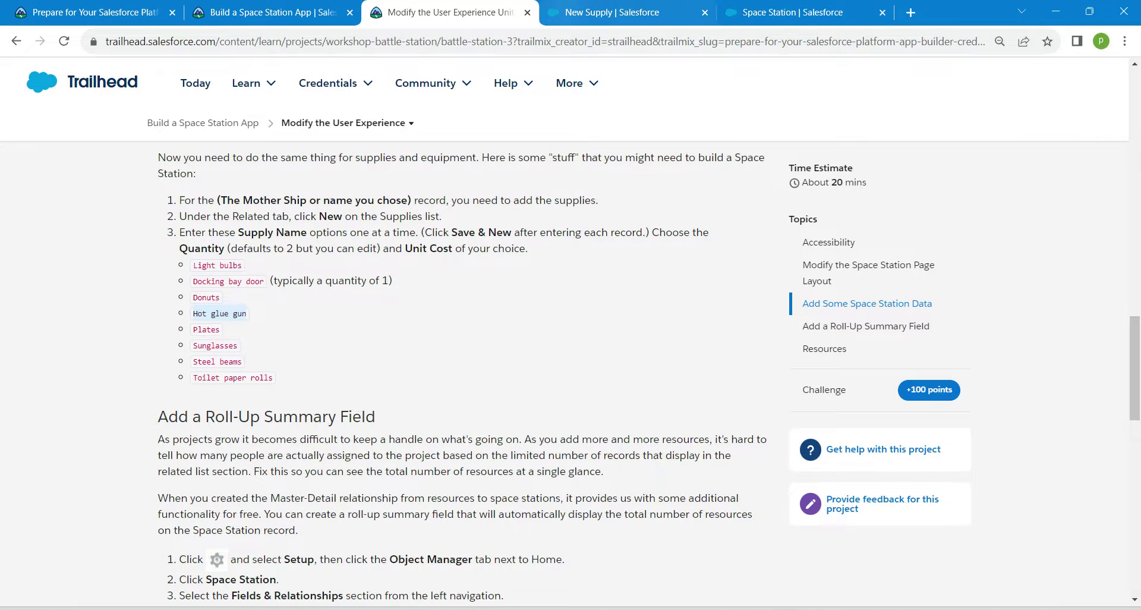
{"action": "key", "text": "ctrl+Page_Down"}
{"action": "key", "text": "ctrl+v"}
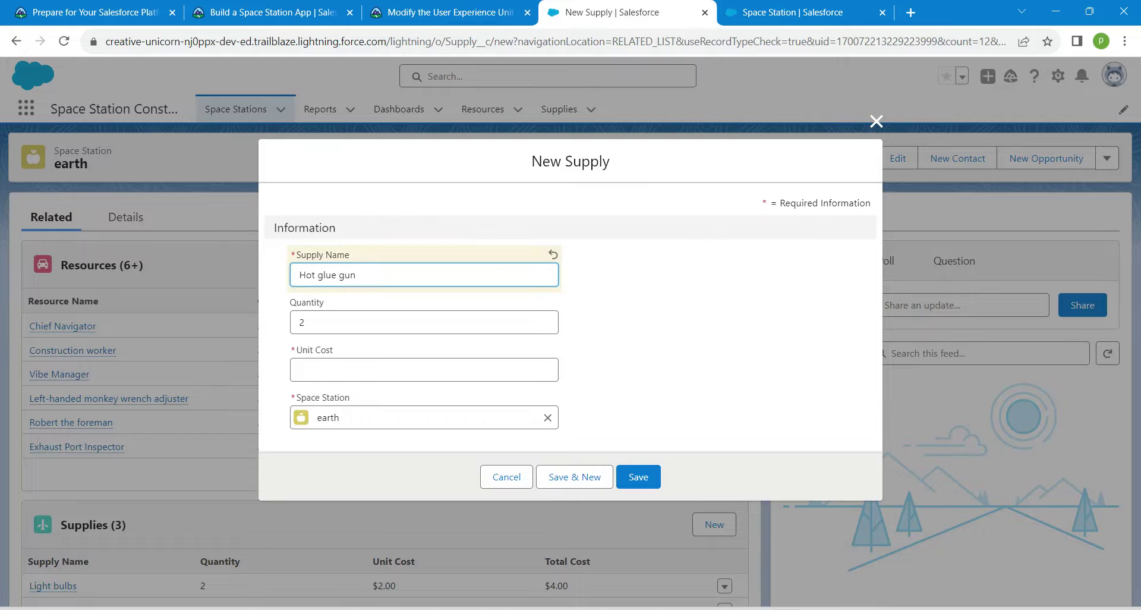
{"action": "left_click", "coordinate": [424, 369]}
{"action": "type", "text": "2"}
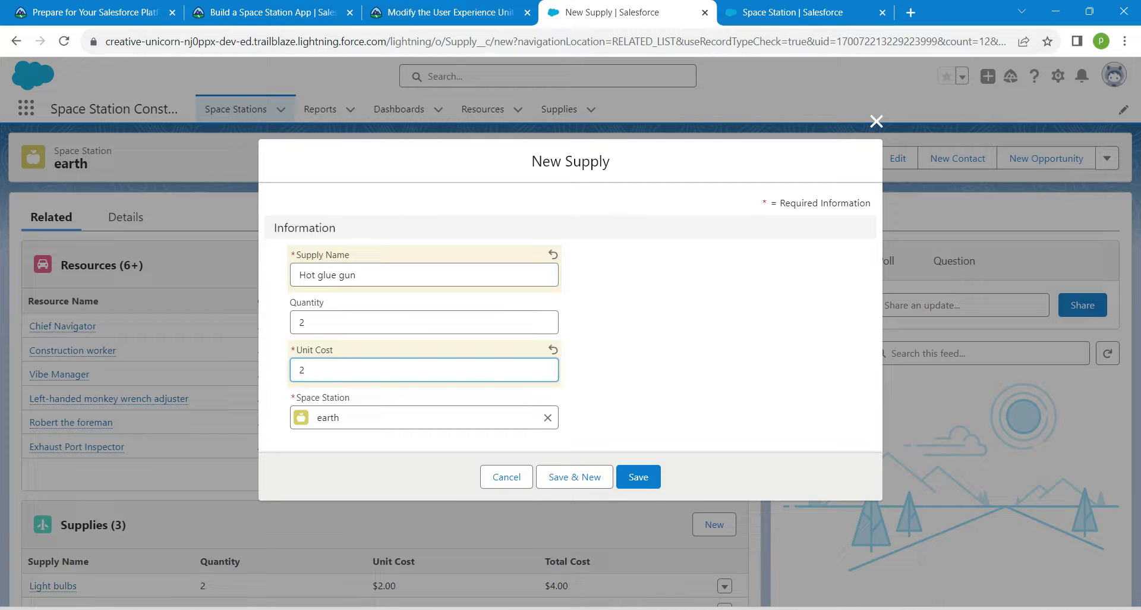
{"action": "left_click", "coordinate": [574, 476]}
- Create the supply "Plates" from the Trailhead list with quantity 2 and unit cost $2.00, saving it and starting another
{"action": "key", "text": "ctrl+Page_Up"}
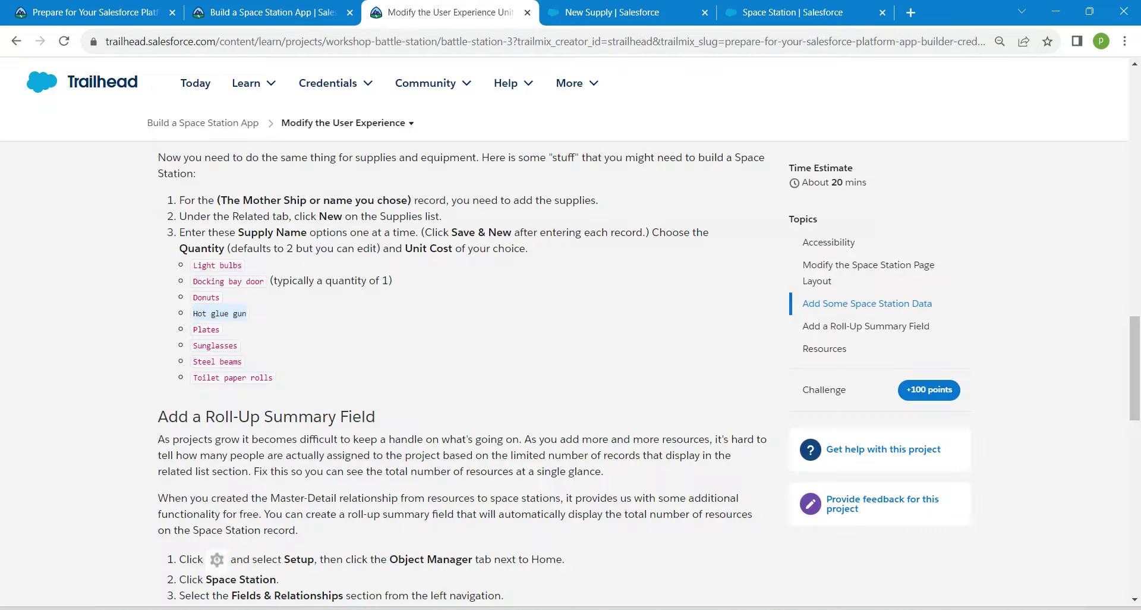
{"action": "double_click", "coordinate": [206, 329]}
{"action": "key", "text": "ctrl+c"}
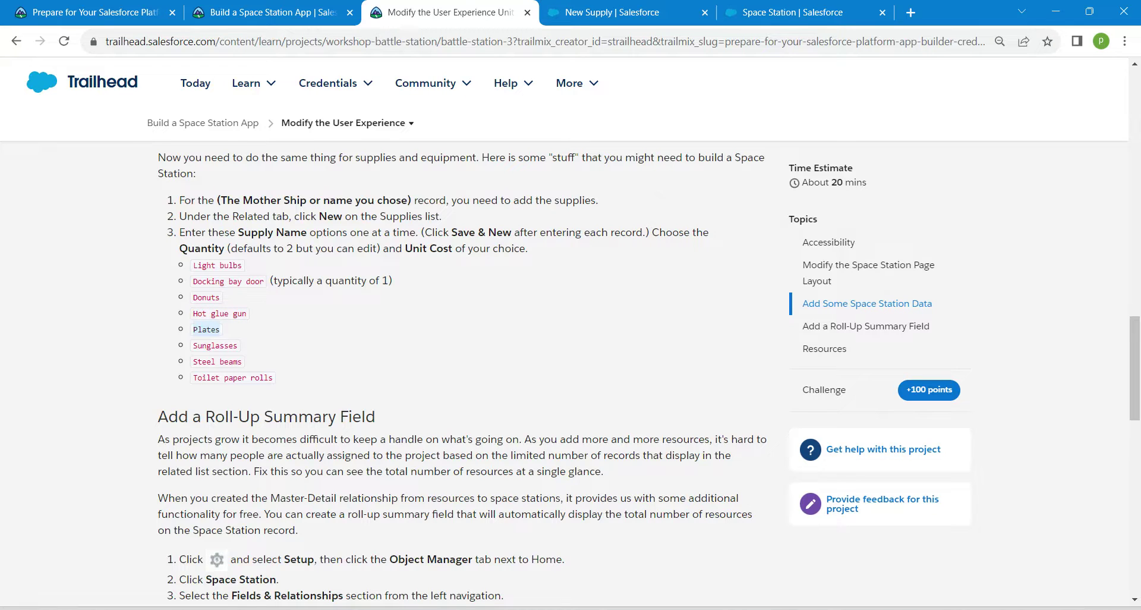
{"action": "key", "text": "ctrl+Page_Down"}
{"action": "key", "text": "ctrl+v"}
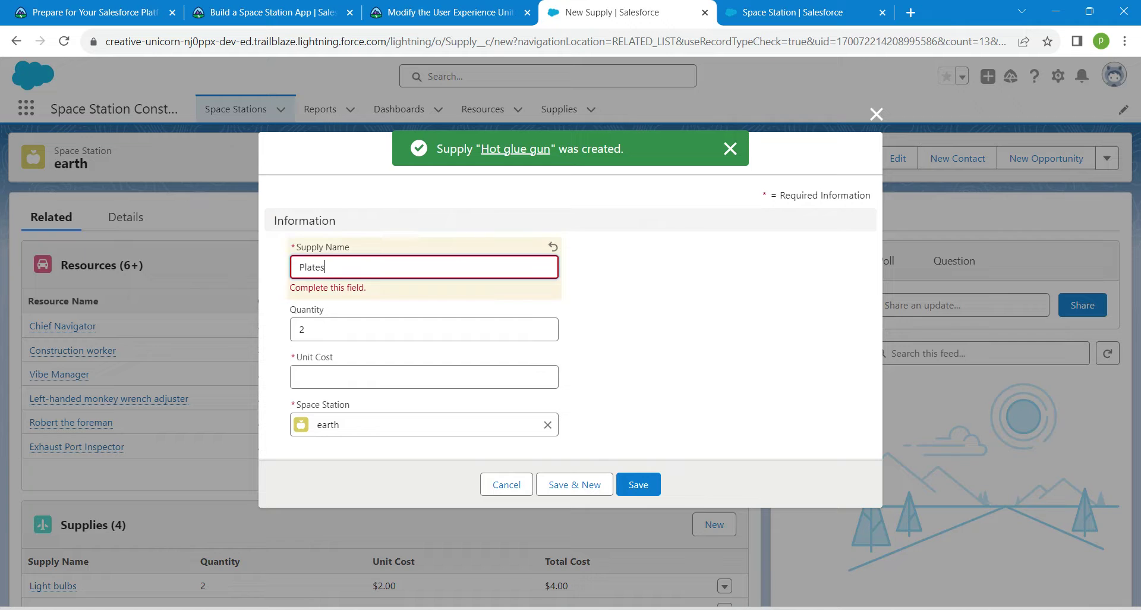
{"action": "key", "text": "Tab"}
{"action": "key", "text": "Tab"}
{"action": "type", "text": "2"}
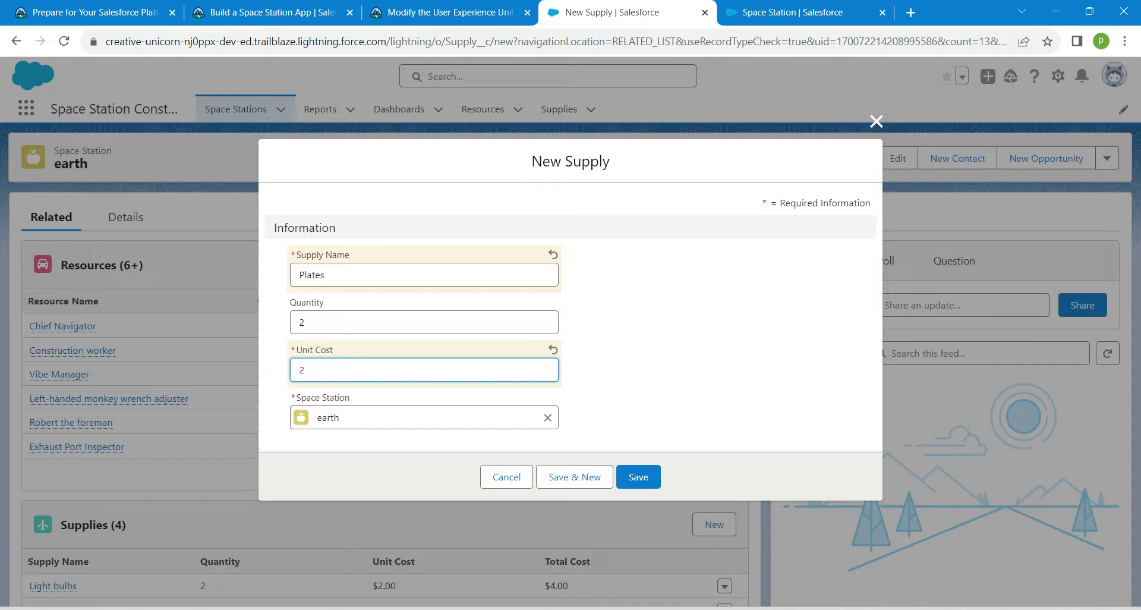
{"action": "key", "text": "Return"}
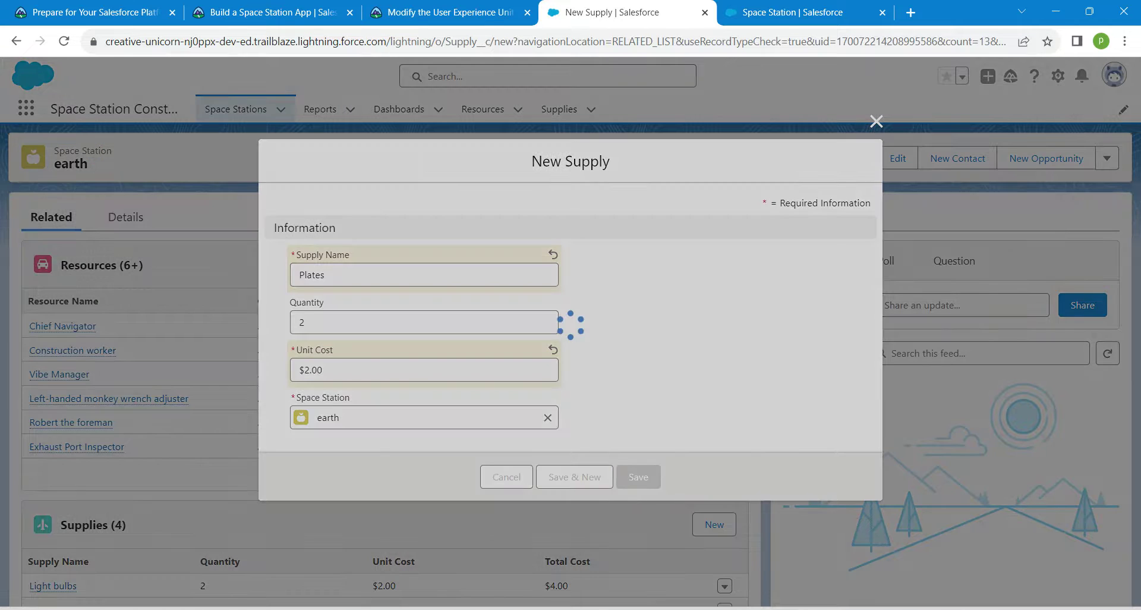
- Create the supply "Sunglasses" from the Trailhead list with quantity 2 and unit cost $2.00, saving it and starting another
{"action": "key", "text": "ctrl+Page_Up"}
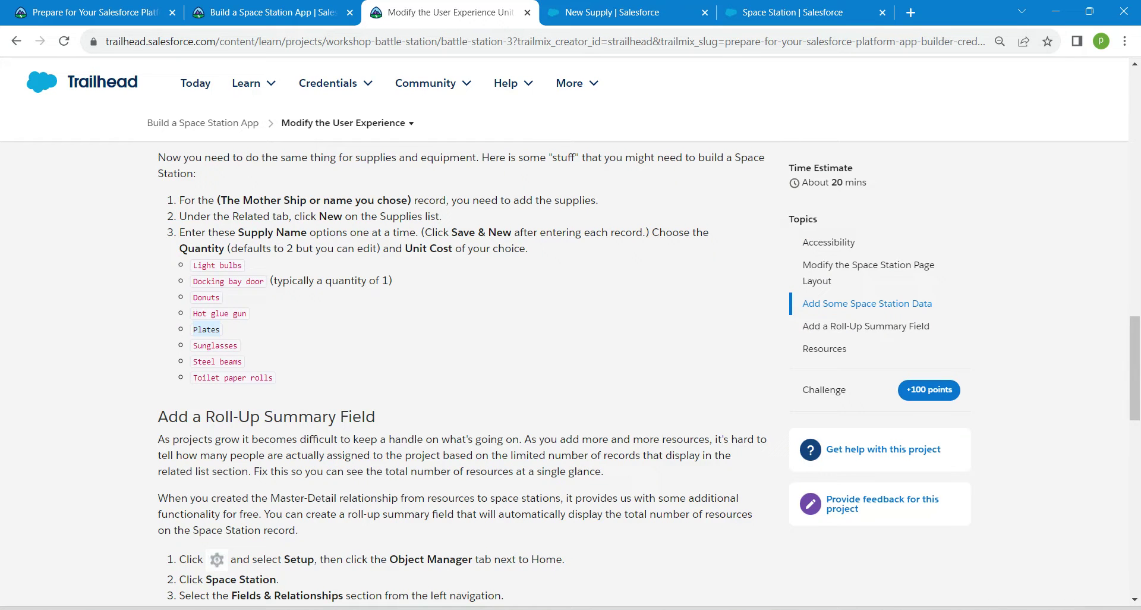
{"action": "double_click", "coordinate": [215, 345]}
{"action": "key", "text": "ctrl+c"}
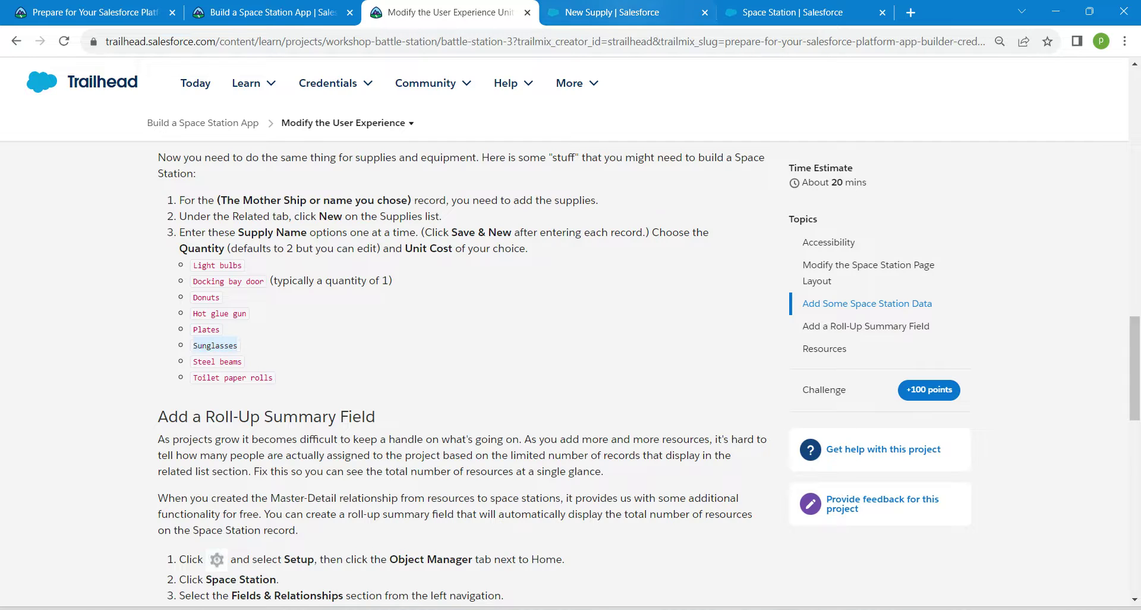
{"action": "key", "text": "ctrl+Page_Down"}
{"action": "key", "text": "ctrl+v"}
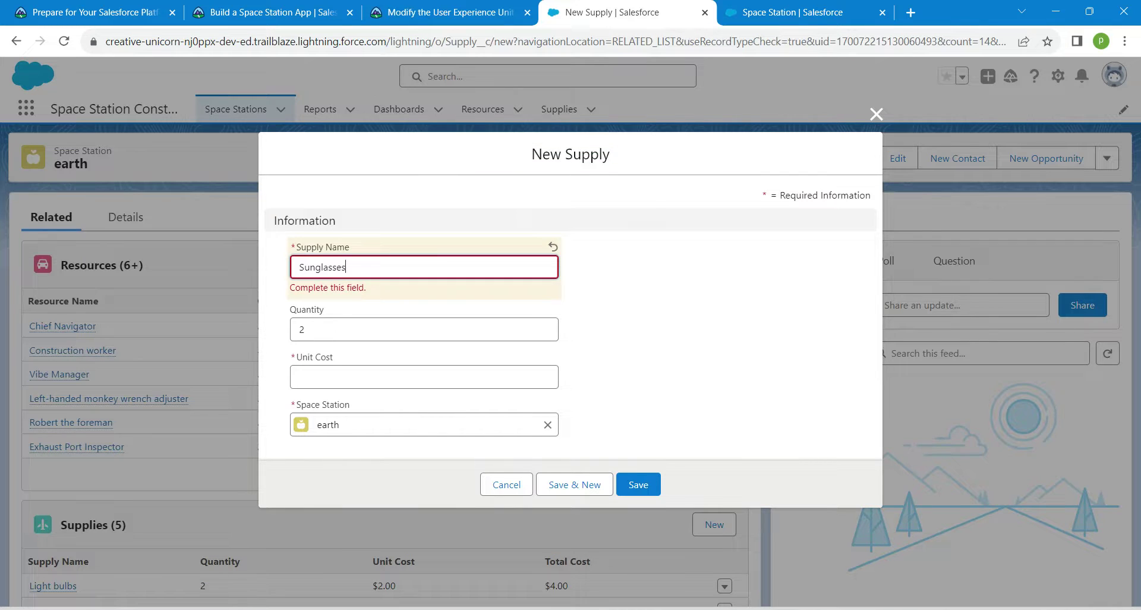
{"action": "key", "text": "Tab"}
{"action": "key", "text": "Tab"}
{"action": "type", "text": "2"}
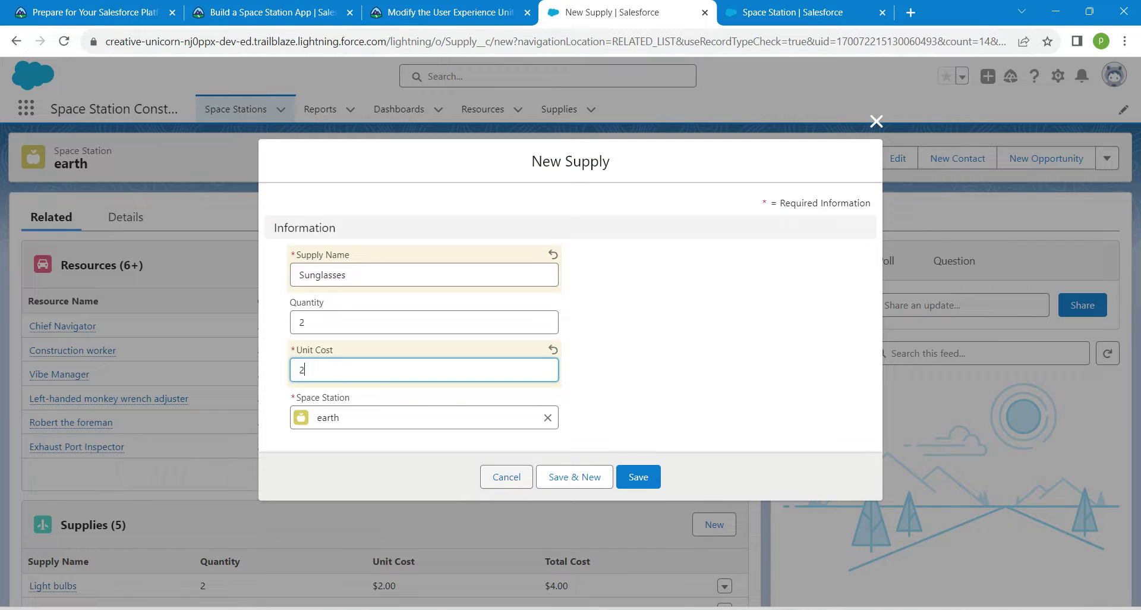
{"action": "left_click", "coordinate": [638, 476]}
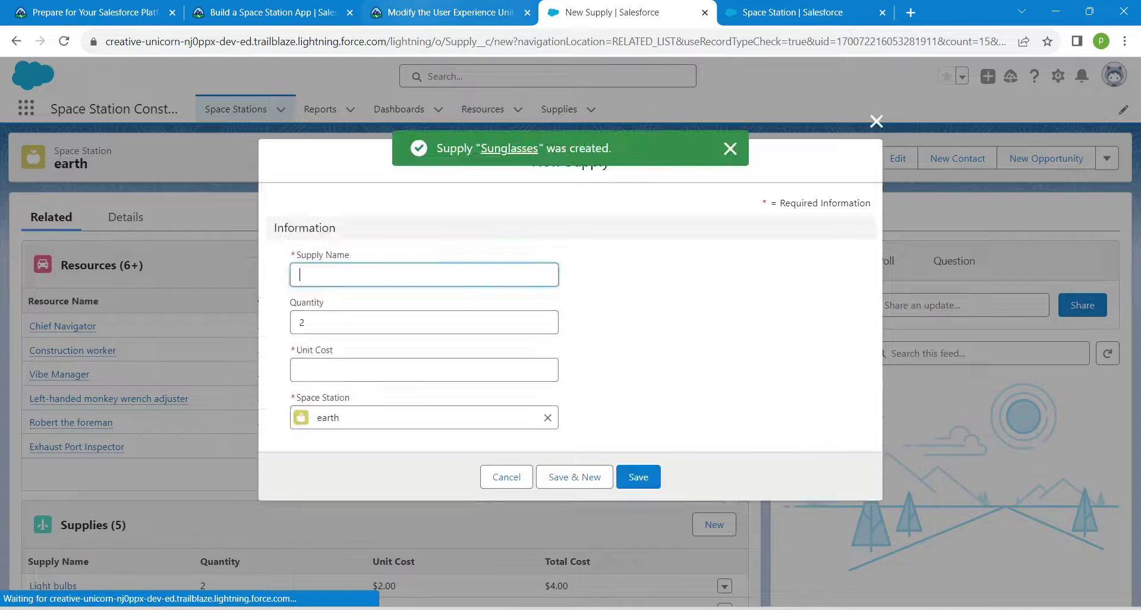
- Create the supply "Steel beams" from the Trailhead list with quantity 2 and unit cost $2.00, saving it and starting another
{"action": "key", "text": "ctrl+Page_Up"}
{"action": "left_click", "coordinate": [218, 361]}
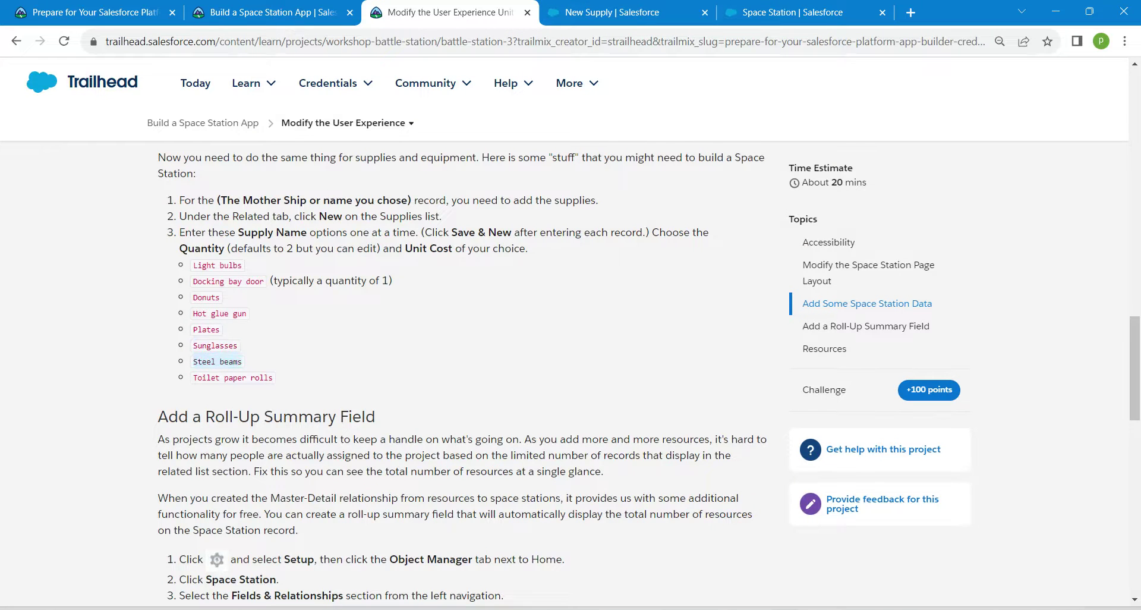
{"action": "key", "text": "ctrl+Page_Down"}
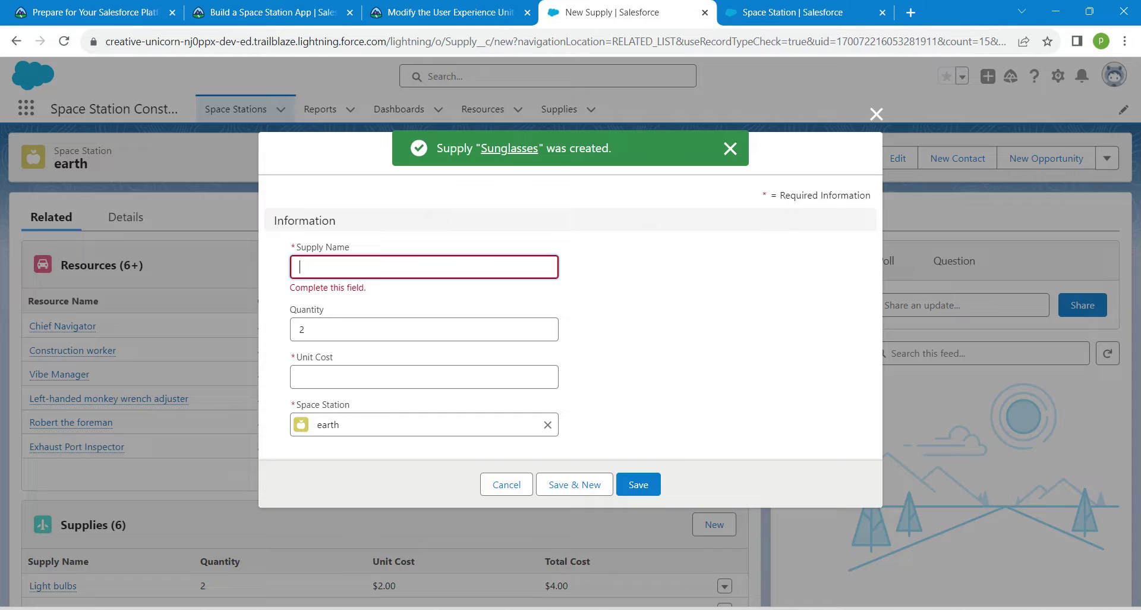
{"action": "key", "text": "ctrl+v"}
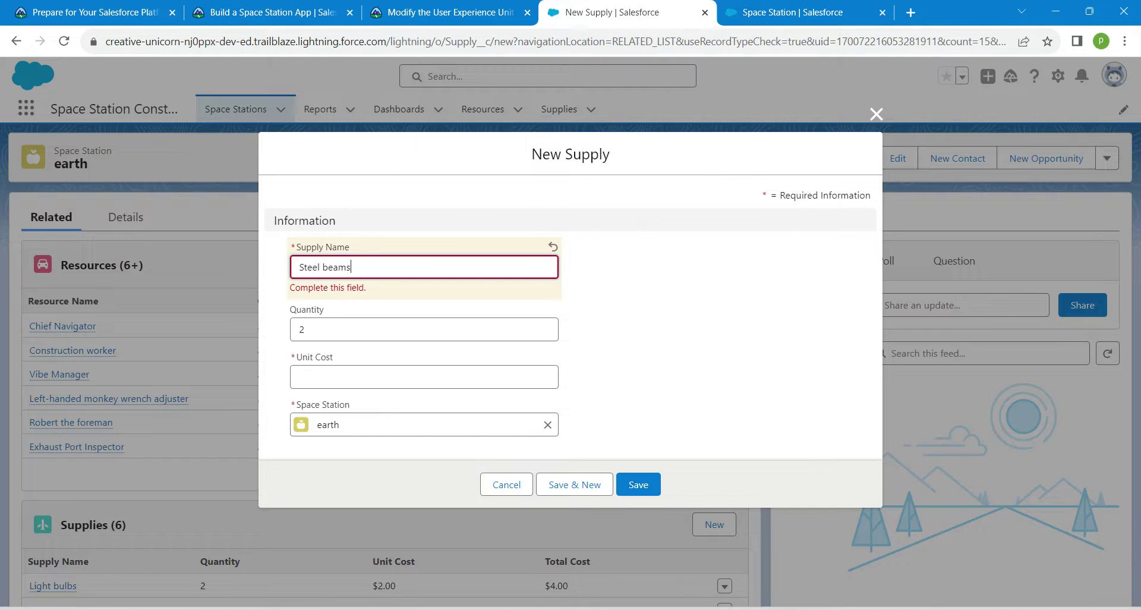
{"action": "key", "text": "Tab"}
{"action": "key", "text": "Tab"}
{"action": "type", "text": "2"}
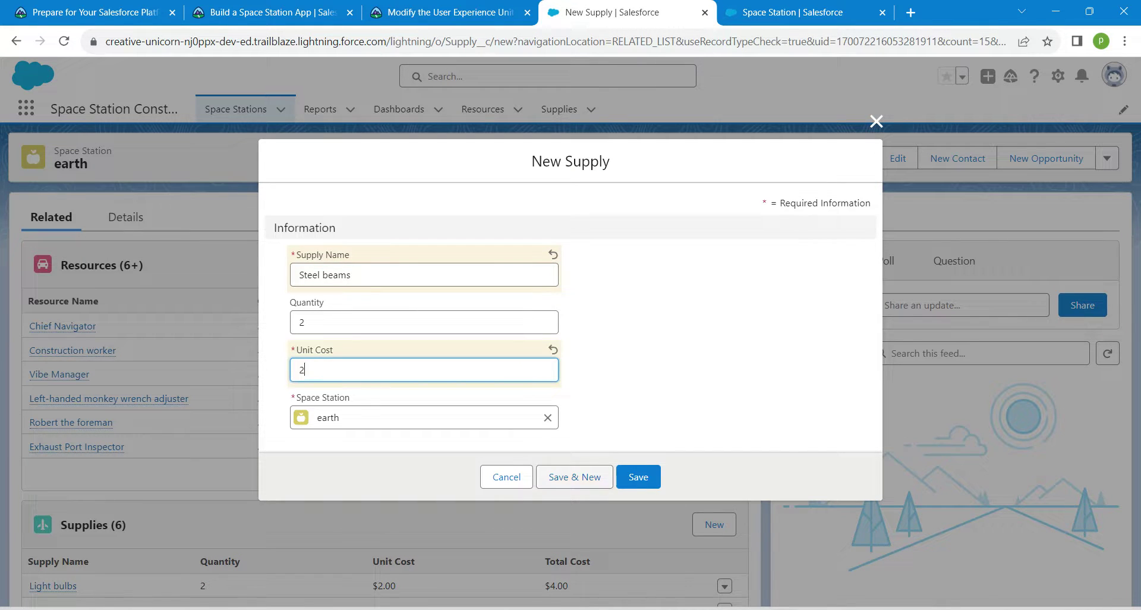
{"action": "left_click", "coordinate": [574, 476]}
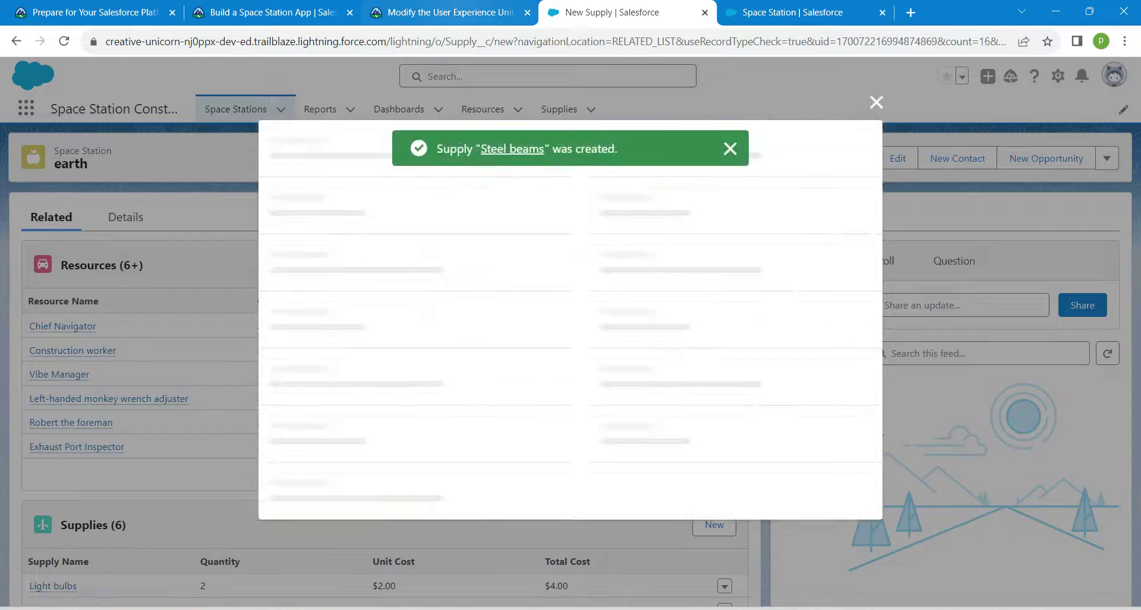
- Create the last supply, "Toilet paper rolls", from the Trailhead list with quantity 2 and unit cost $2.00, and save it
{"action": "left_click", "coordinate": [450, 13]}
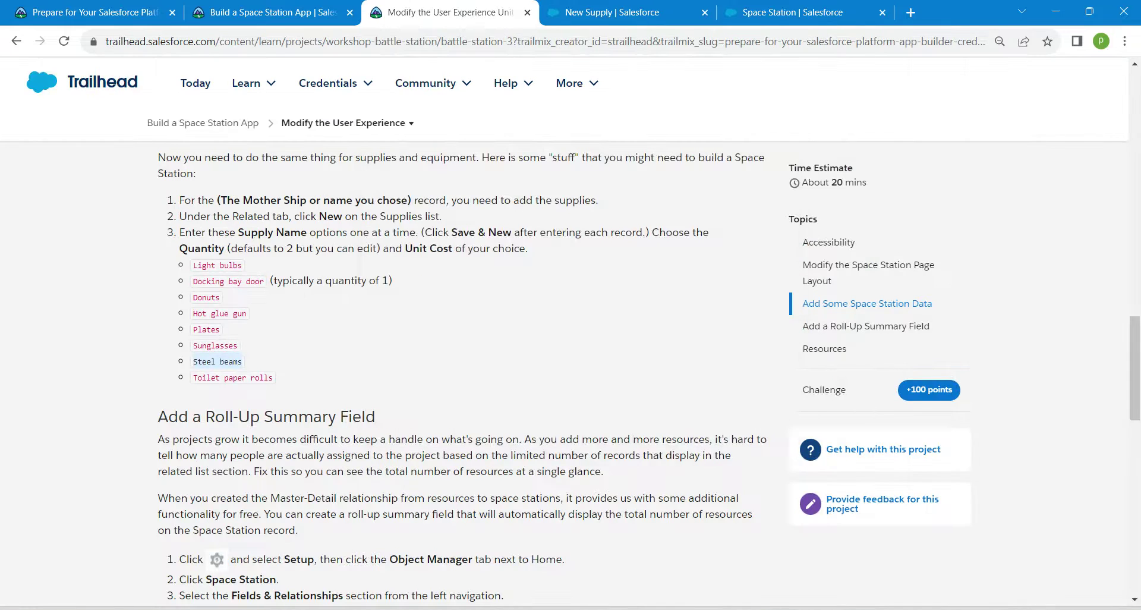
{"action": "left_click_drag", "start_coordinate": [193, 378], "coordinate": [274, 378]}
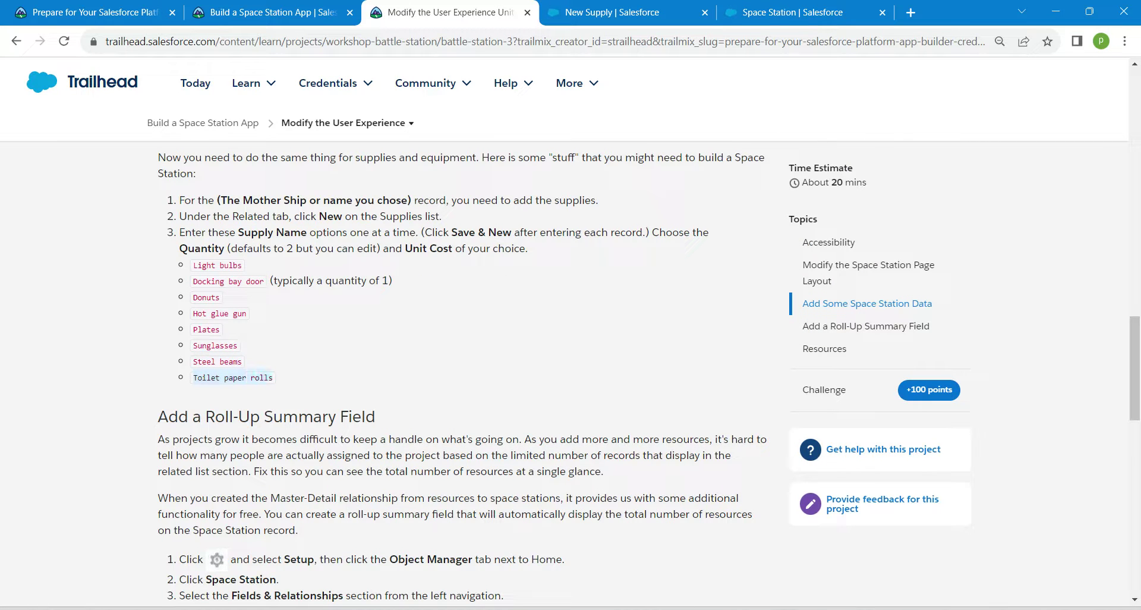
{"action": "key", "text": "ctrl+c"}
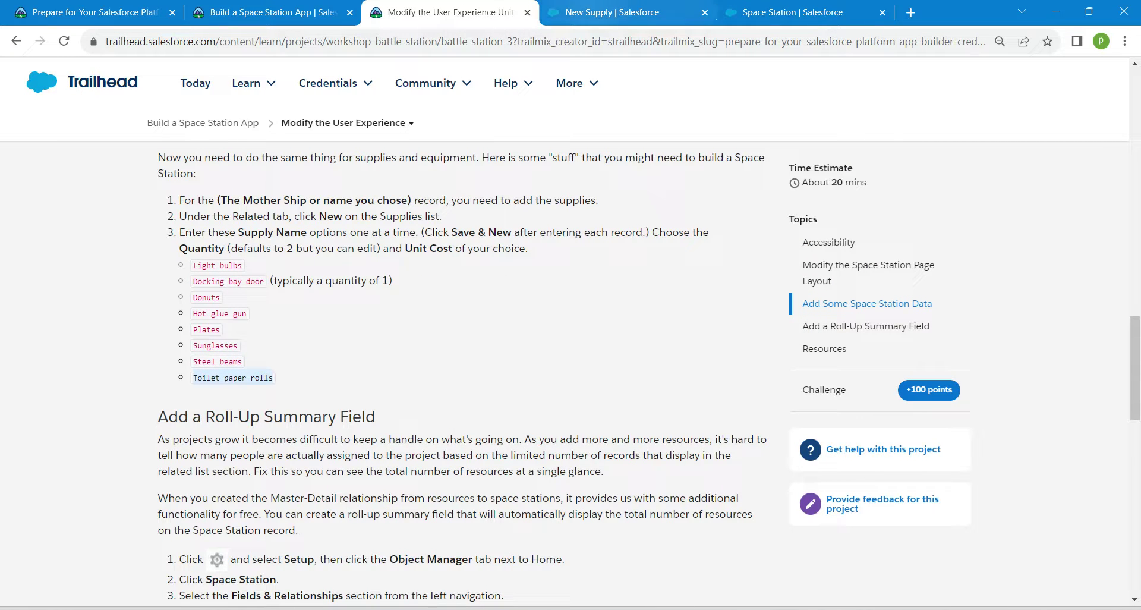
{"action": "key", "text": "ctrl+Tab"}
{"action": "key", "text": "ctrl+v"}
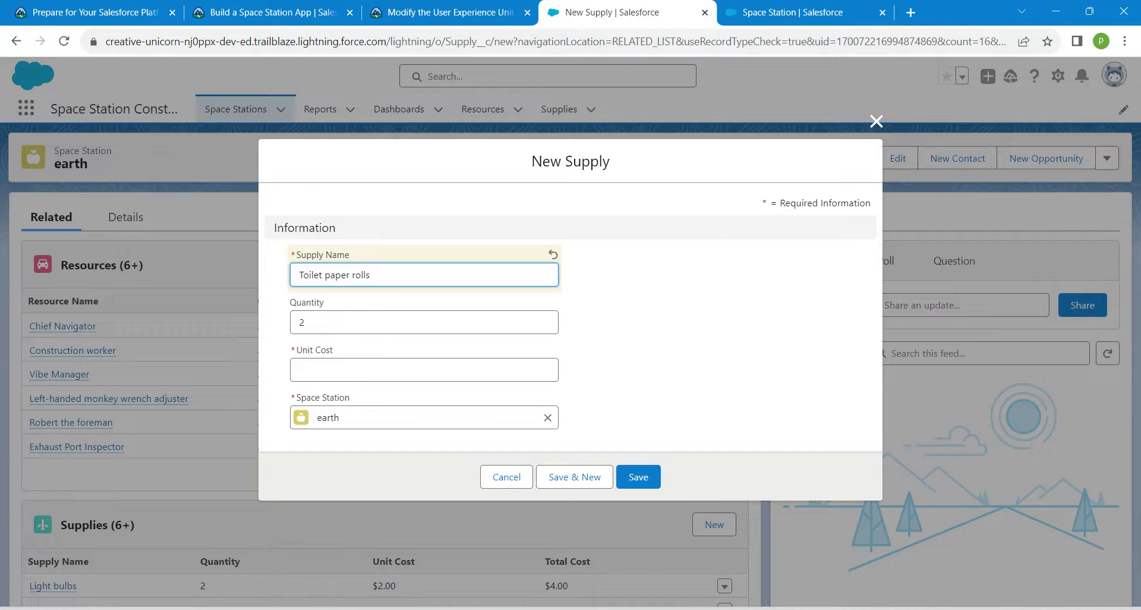
{"action": "left_click", "coordinate": [356, 369]}
{"action": "type", "text": "2"}
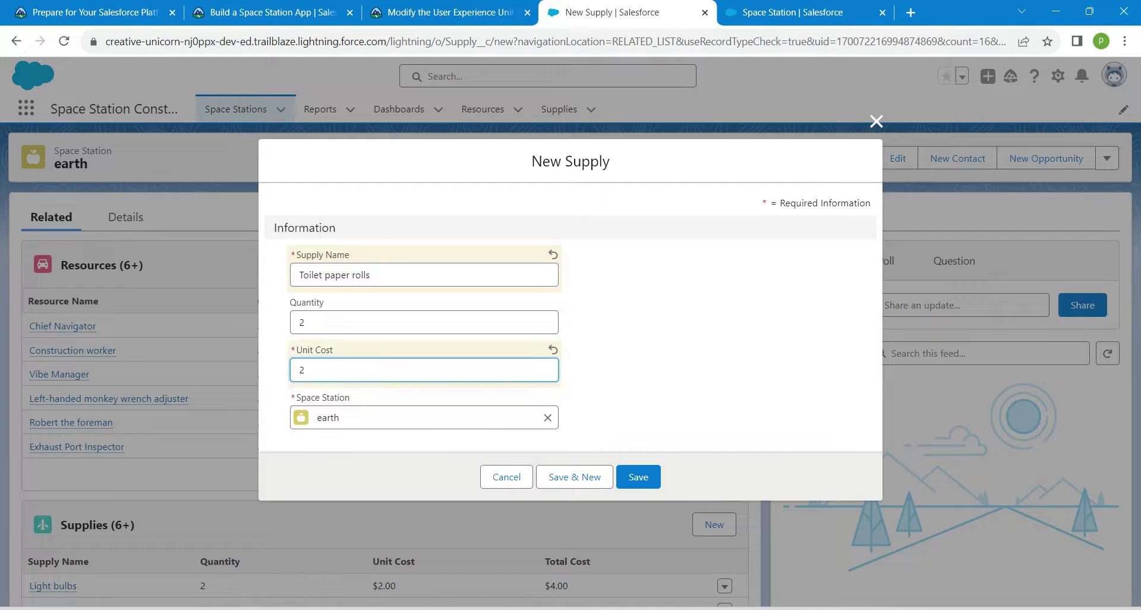
{"action": "left_click", "coordinate": [638, 477]}
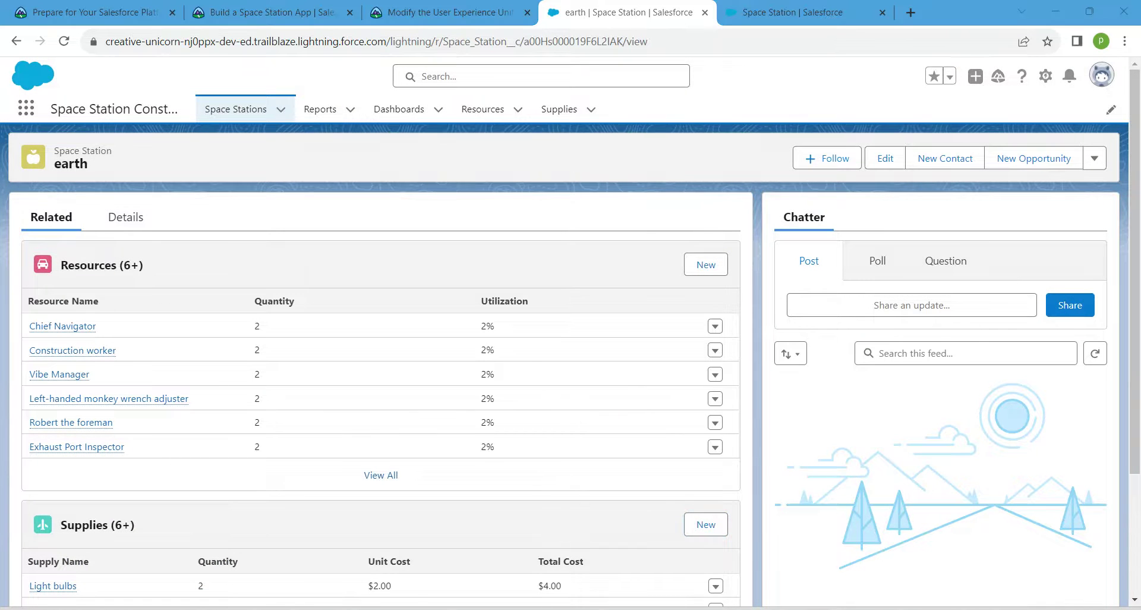
- Find the Space Station object in Setup's Object Manager by searching for "space" and open its Fields & Relationships
{"action": "left_click", "coordinate": [790, 12]}
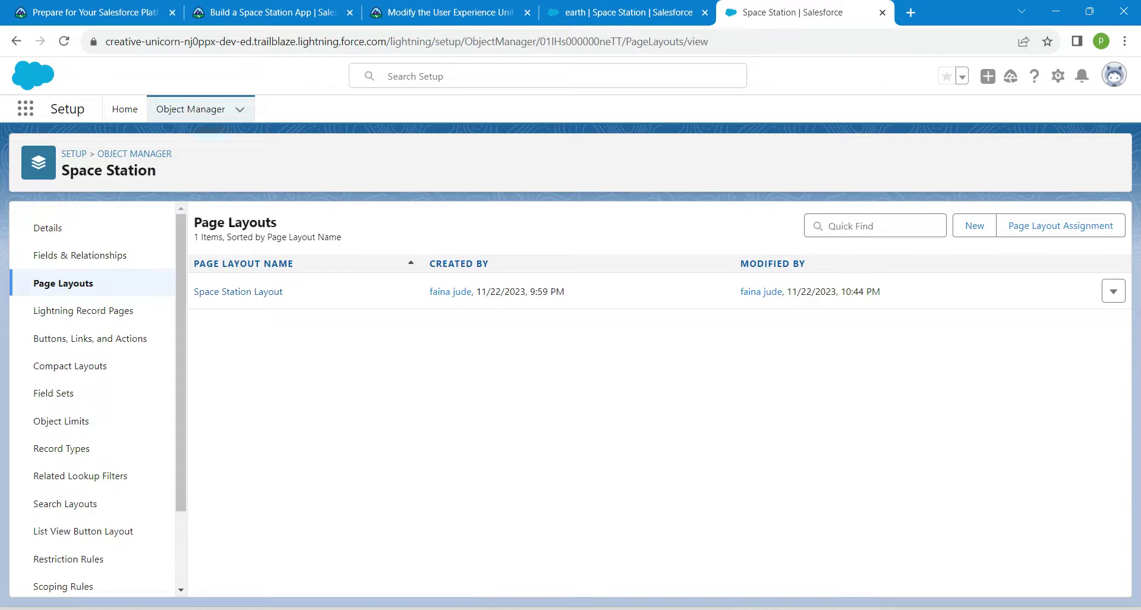
{"action": "left_click", "coordinate": [190, 108]}
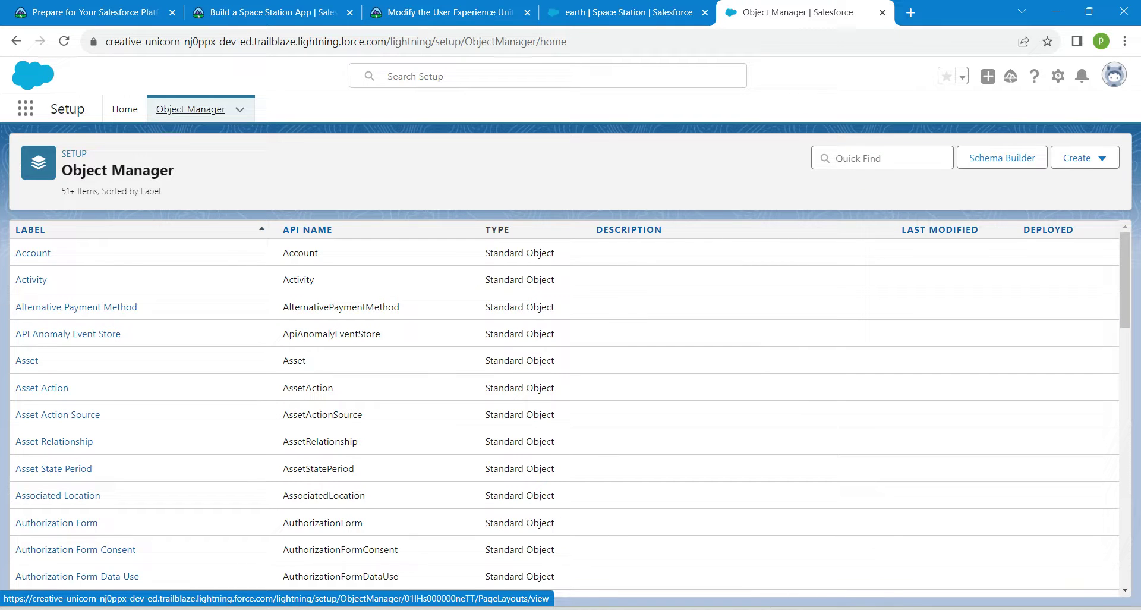
{"action": "left_click", "coordinate": [882, 158]}
{"action": "type", "text": "s"}
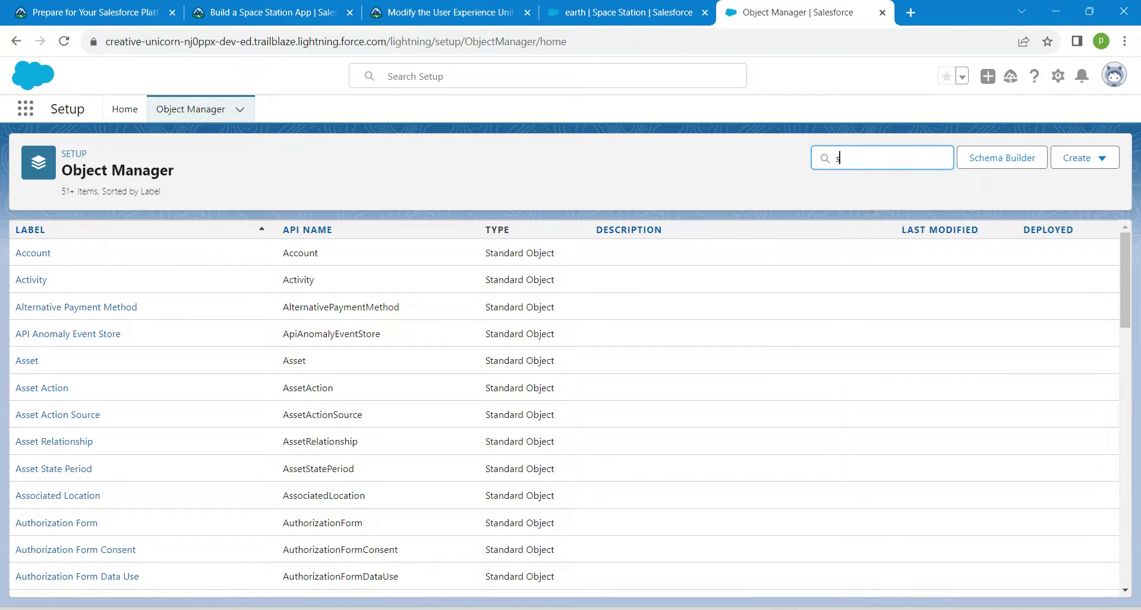
{"action": "type", "text": "pace"}
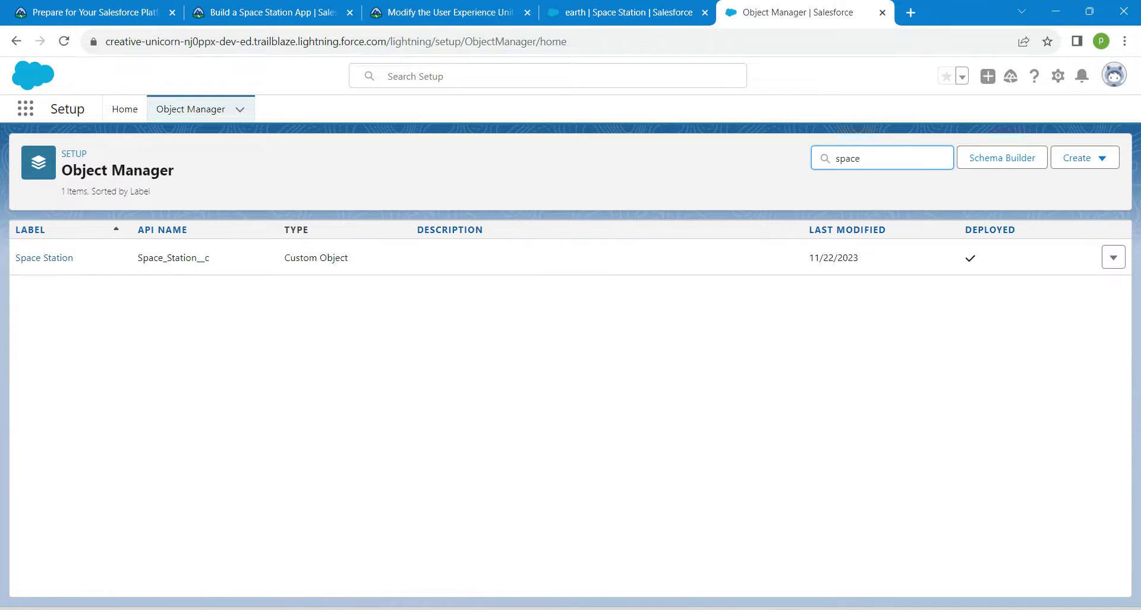
{"action": "left_click", "coordinate": [44, 257]}
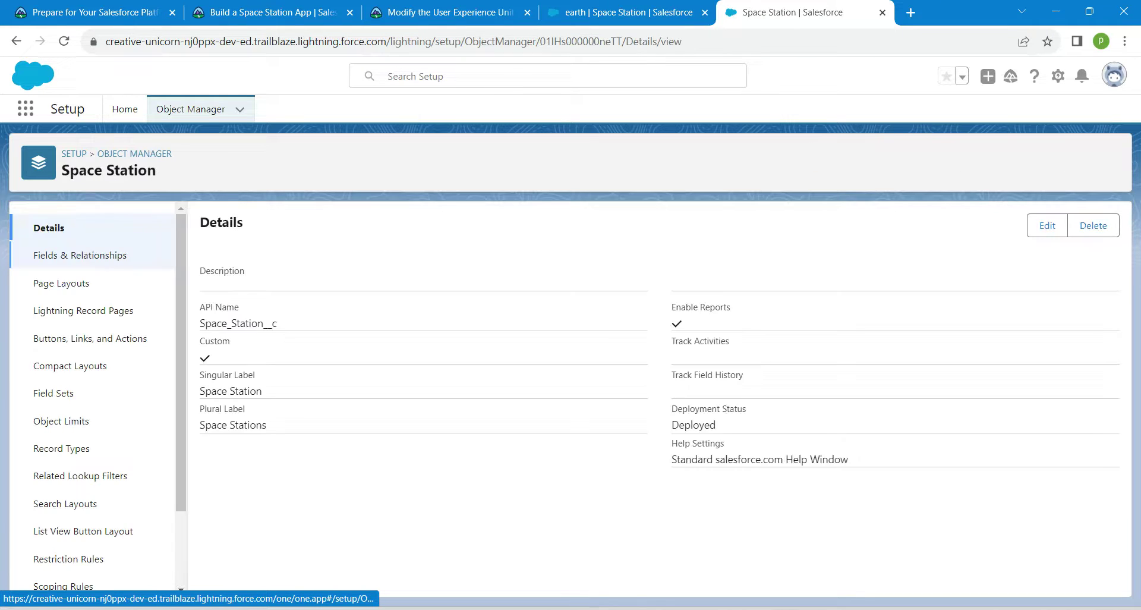
{"action": "left_click", "coordinate": [80, 254]}
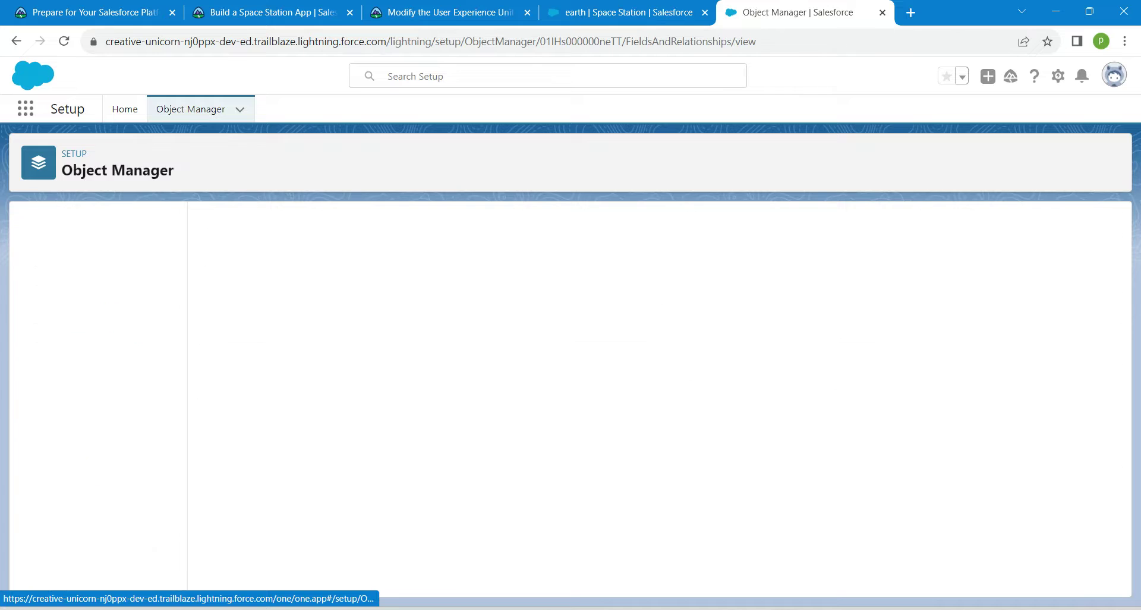
- Start a new custom field on the Space Station object with Roll-Up Summary as its data type
{"action": "left_click", "coordinate": [803, 225]}
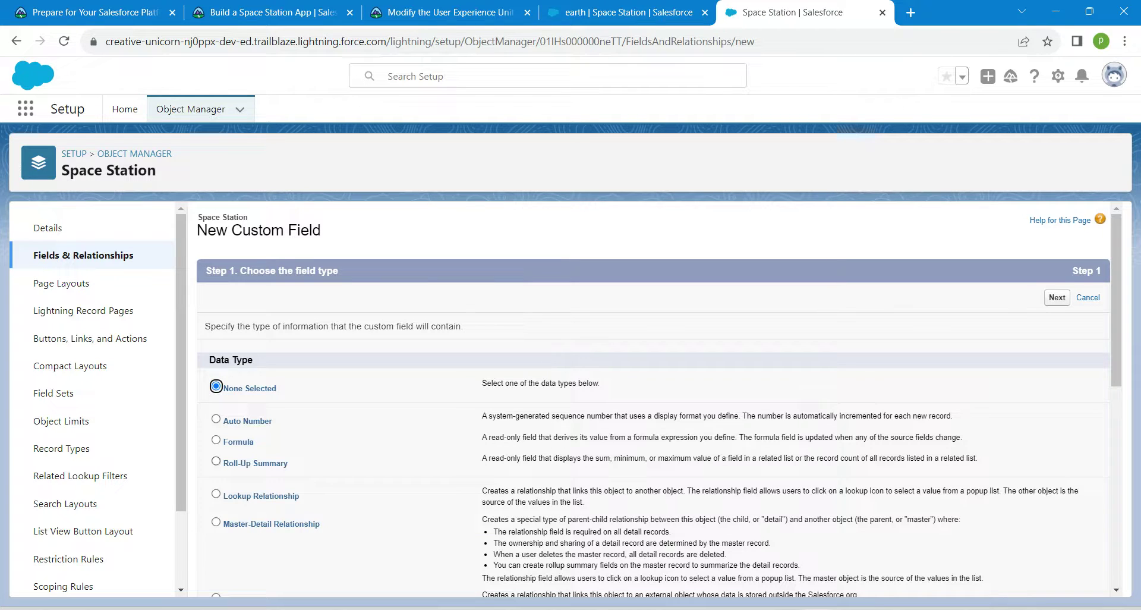
{"action": "left_click", "coordinate": [215, 461]}
{"action": "left_click", "coordinate": [1057, 297]}
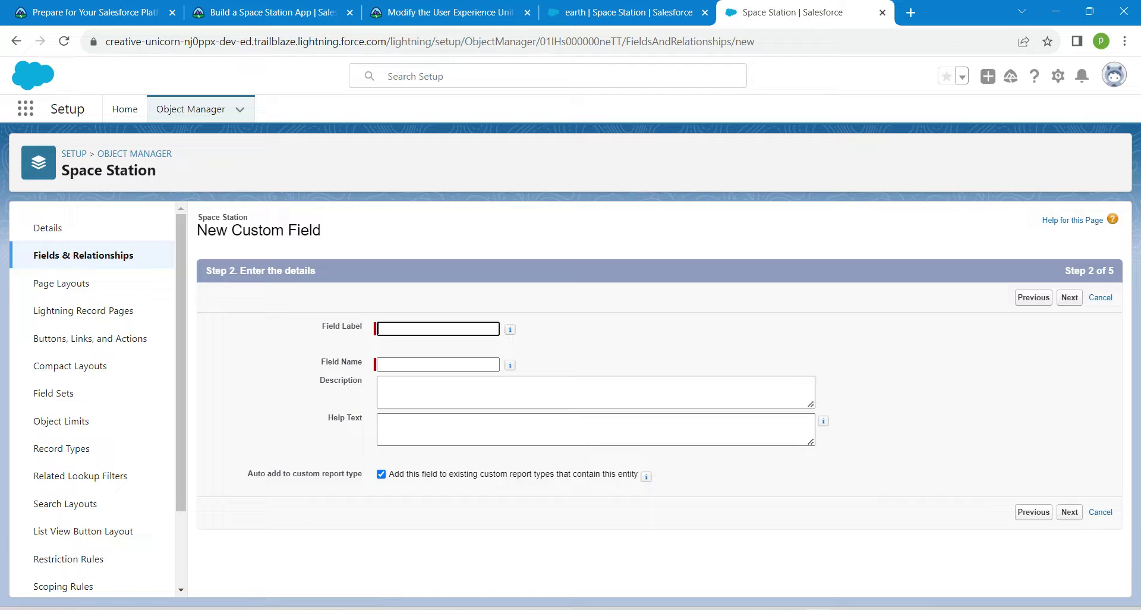
- Copy the label "Crew Members" from the Trailhead instructions into the new field, with field name Crew_Members, and continue to the summary calculation
{"action": "left_click", "coordinate": [445, 12]}
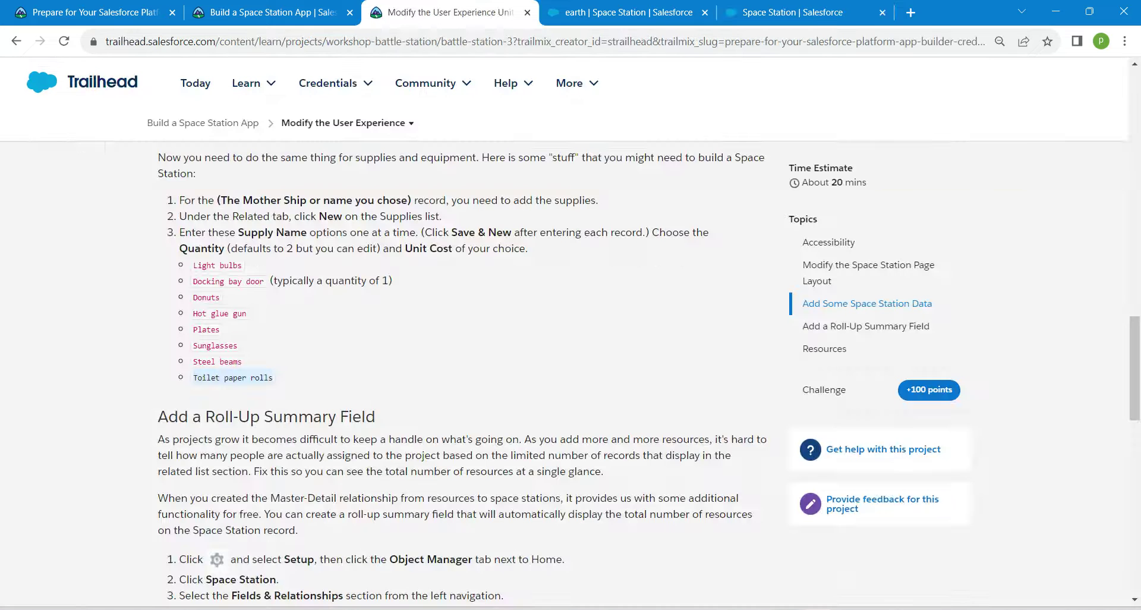
{"action": "left_click_drag", "start_coordinate": [1134, 368], "coordinate": [1134, 415]}
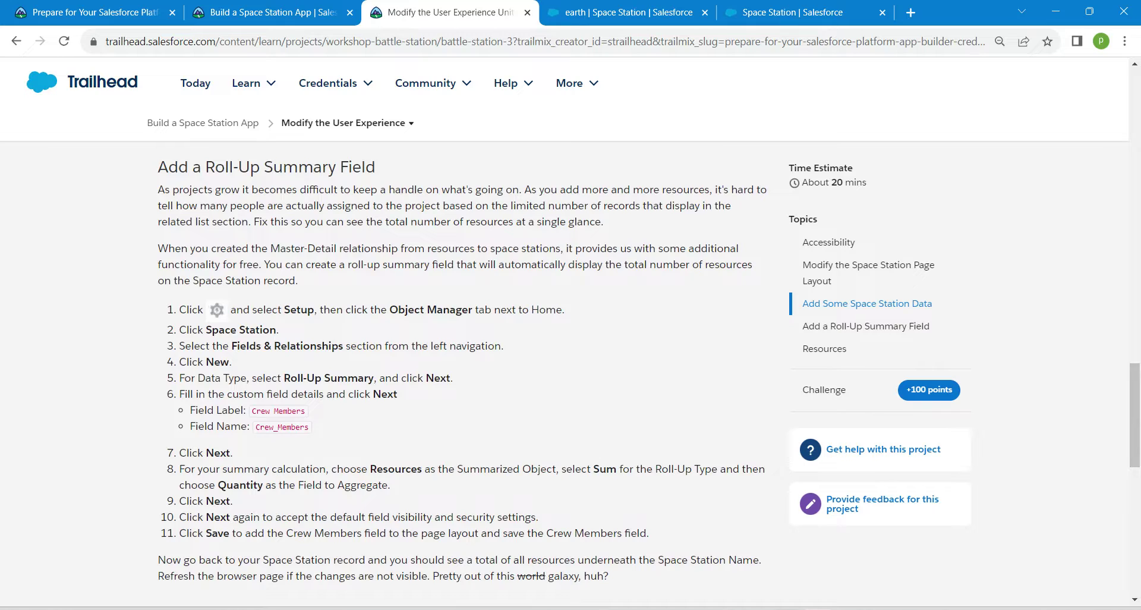
{"action": "left_click_drag", "start_coordinate": [252, 411], "coordinate": [301, 410]}
{"action": "left_click", "coordinate": [790, 11]}
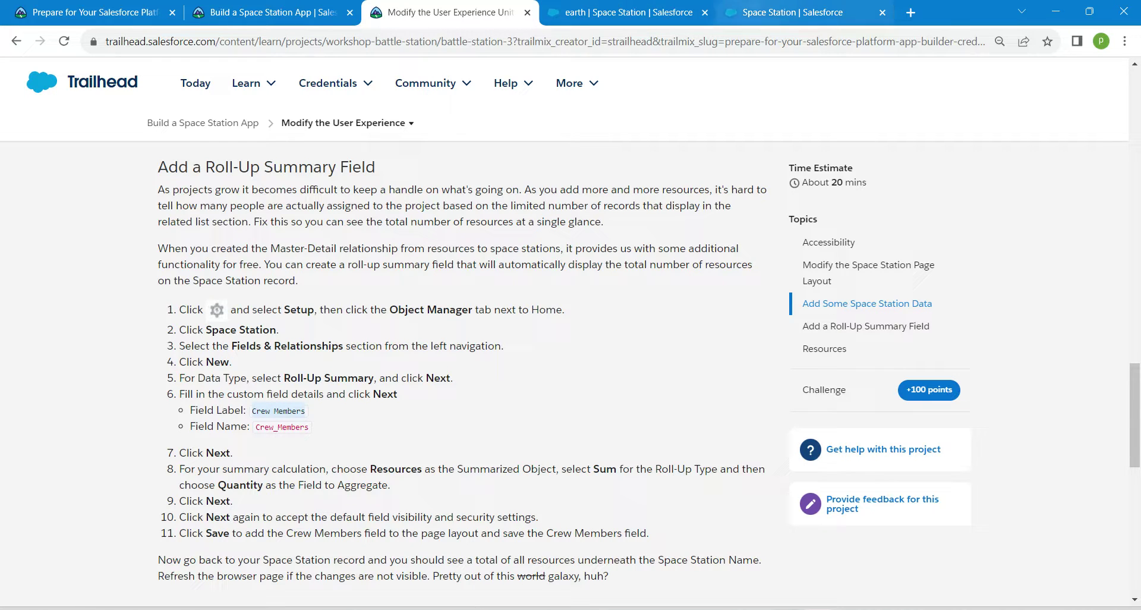
{"action": "key", "text": "ctrl+v"}
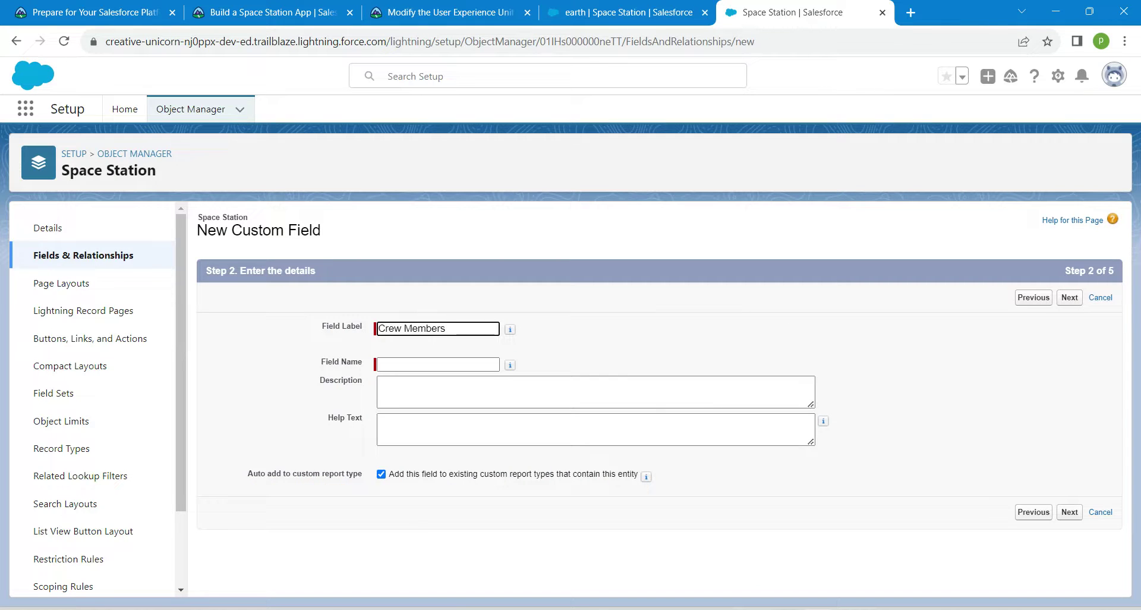
{"action": "key", "text": "Tab"}
{"action": "left_click", "coordinate": [570, 393]}
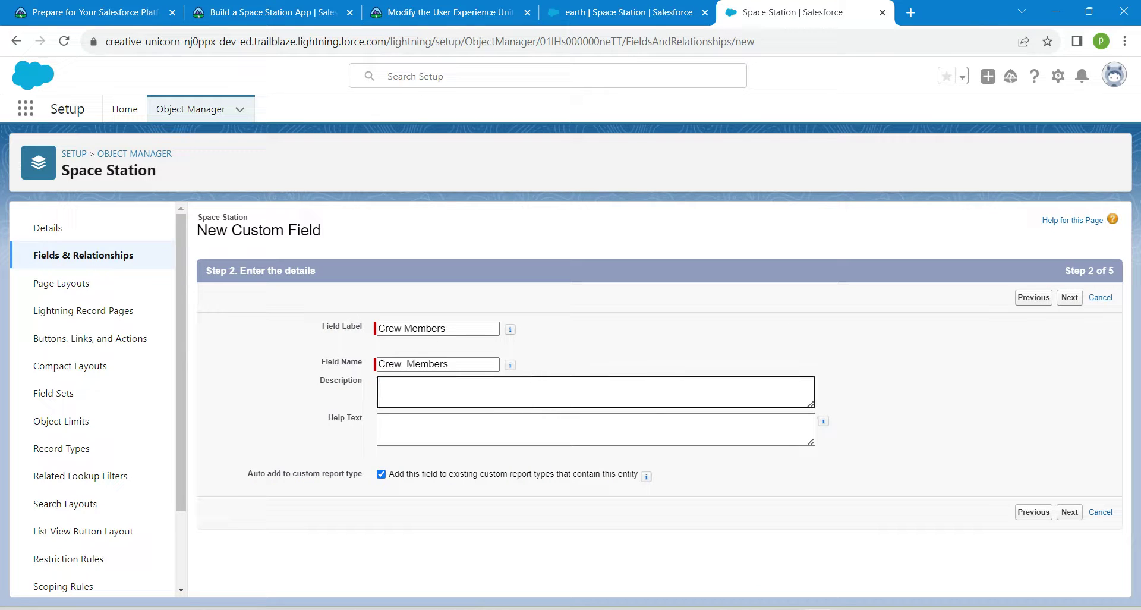
{"action": "left_click", "coordinate": [1068, 297]}
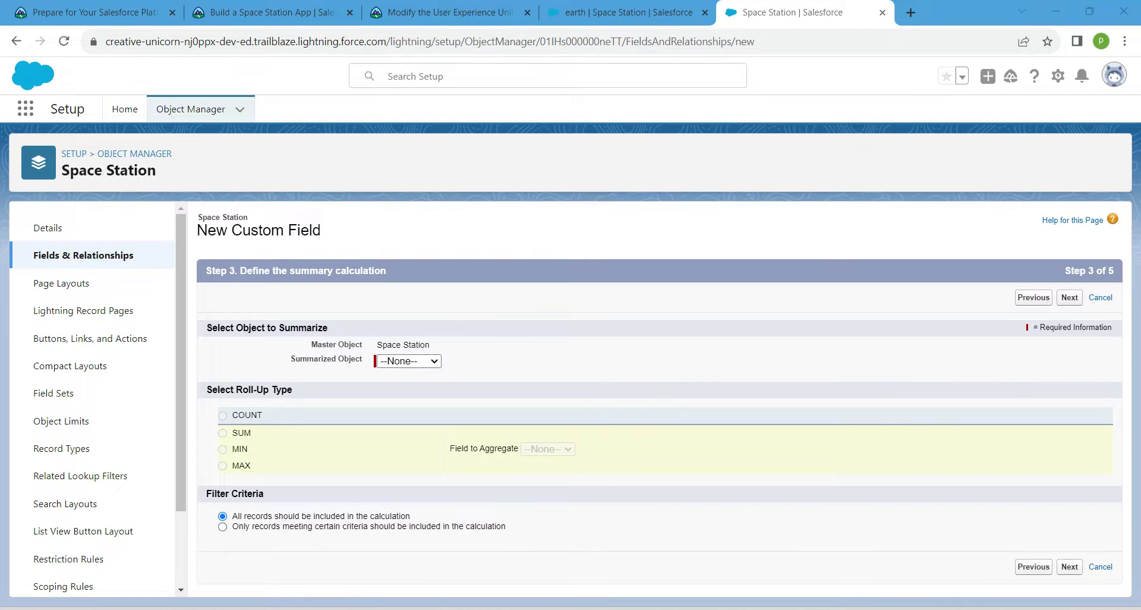
- Define the roll-up as the SUM of Quantity on Resources and save the field with default field-level security and the Space Station Layout
{"action": "left_click", "coordinate": [409, 360]}
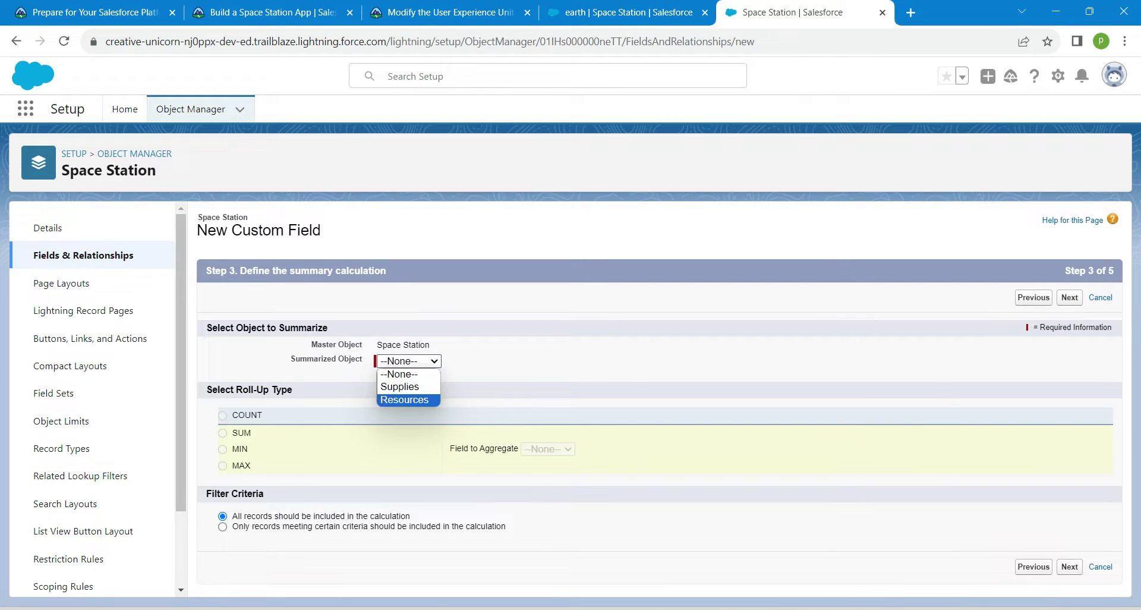
{"action": "key", "text": "Return"}
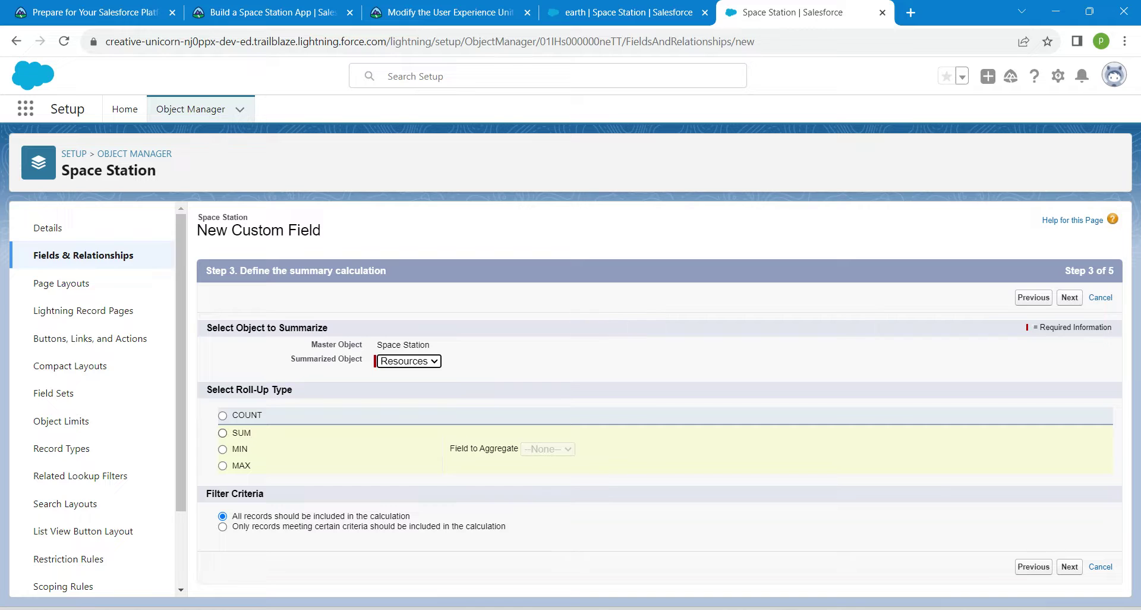
{"action": "left_click", "coordinate": [223, 433]}
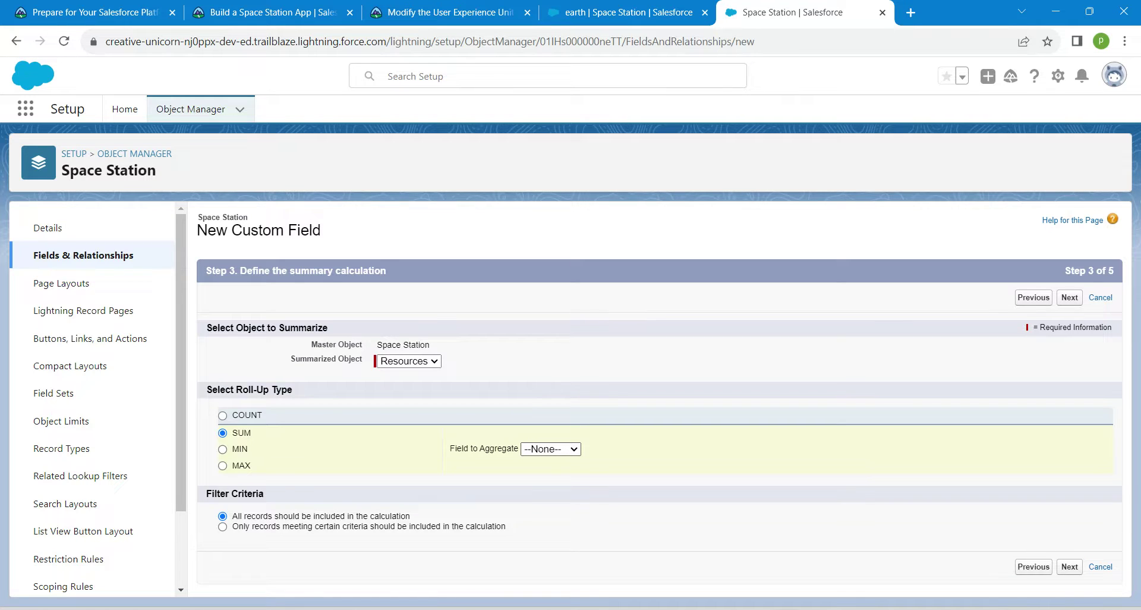
{"action": "key", "text": "alt+Down"}
{"action": "key", "text": "Down"}
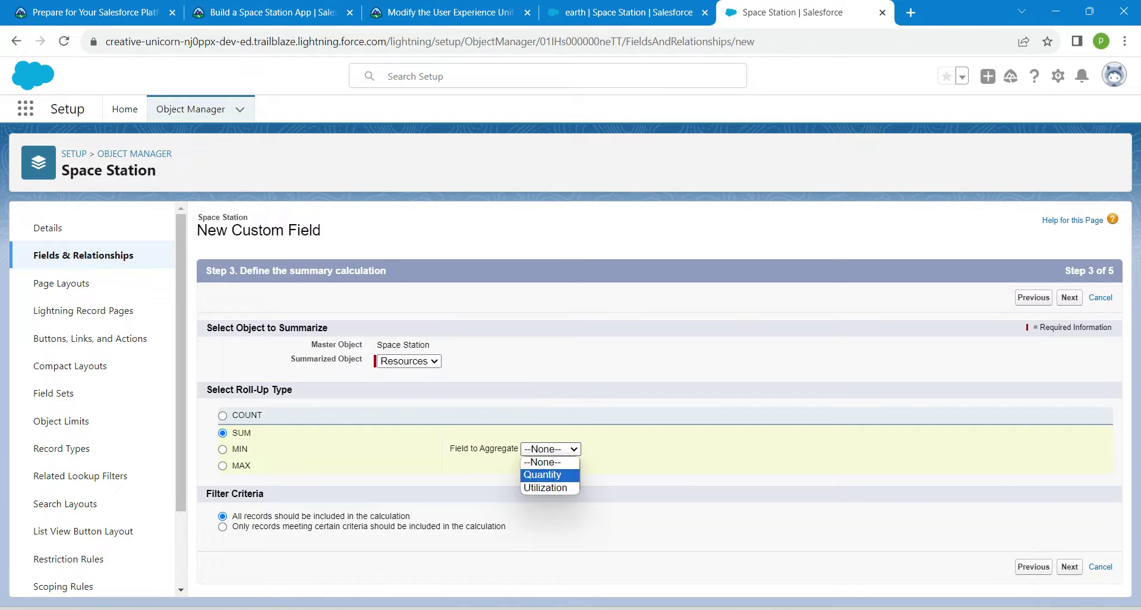
{"action": "key", "text": "Return"}
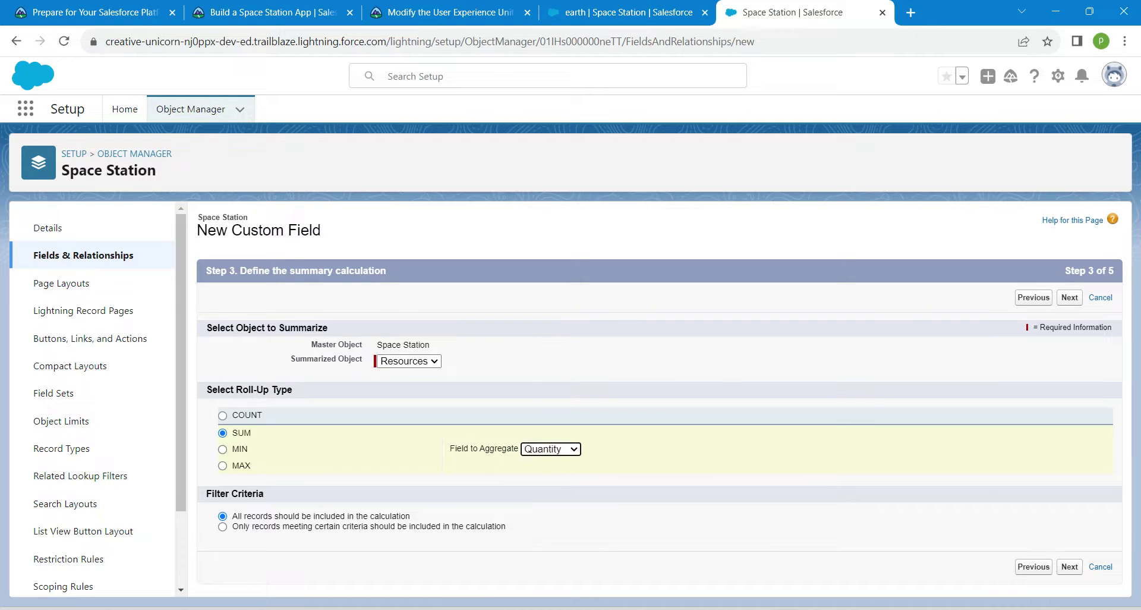
{"action": "left_click", "coordinate": [1069, 297]}
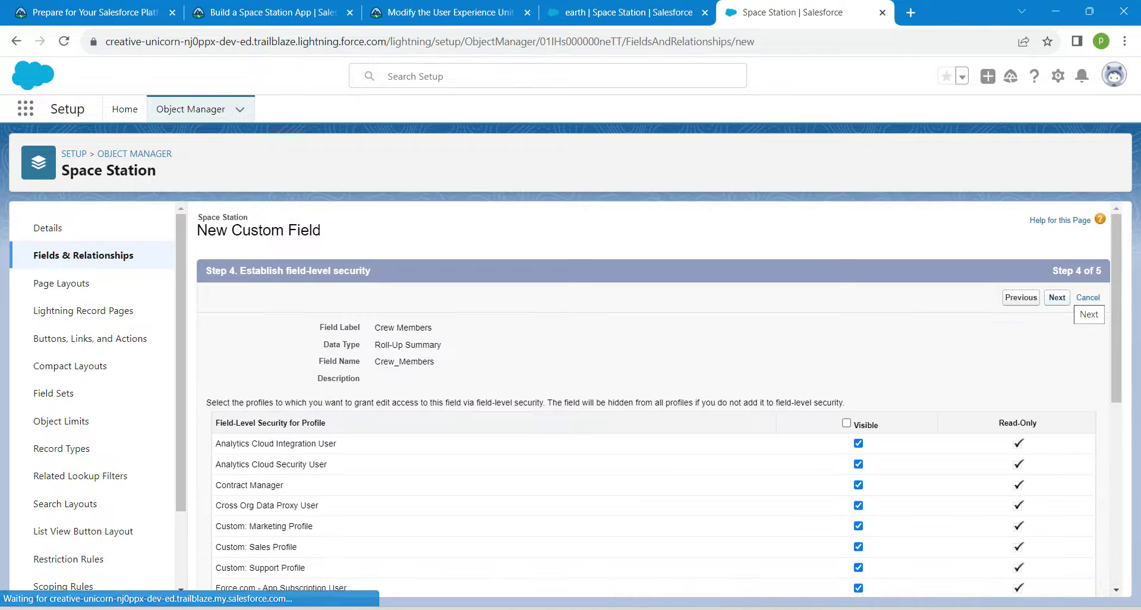
{"action": "left_click", "coordinate": [1057, 297]}
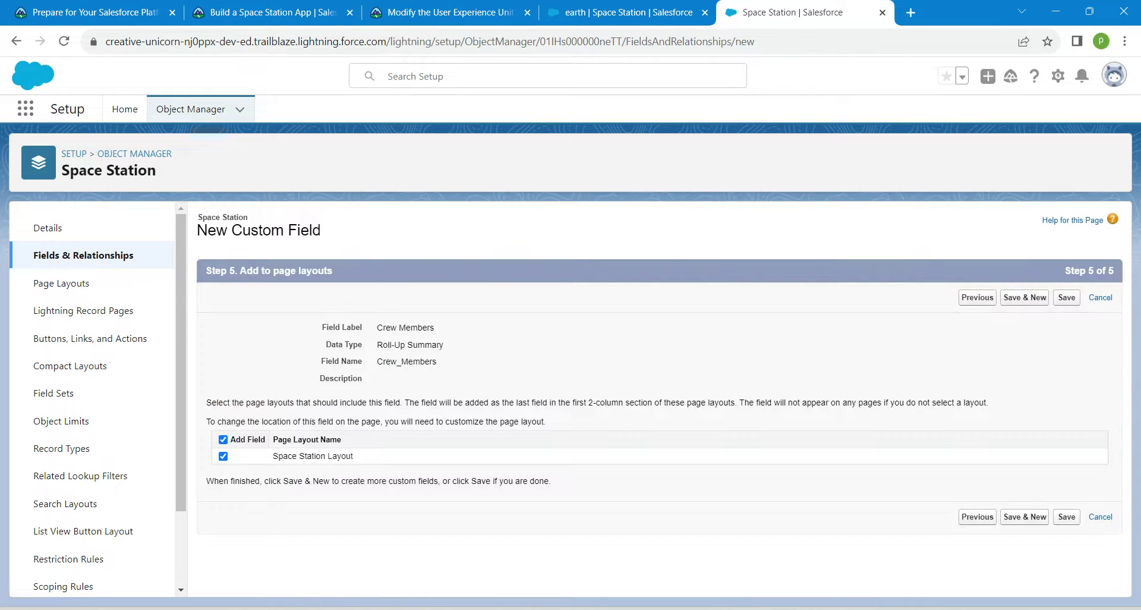
{"action": "key", "text": "Return"}
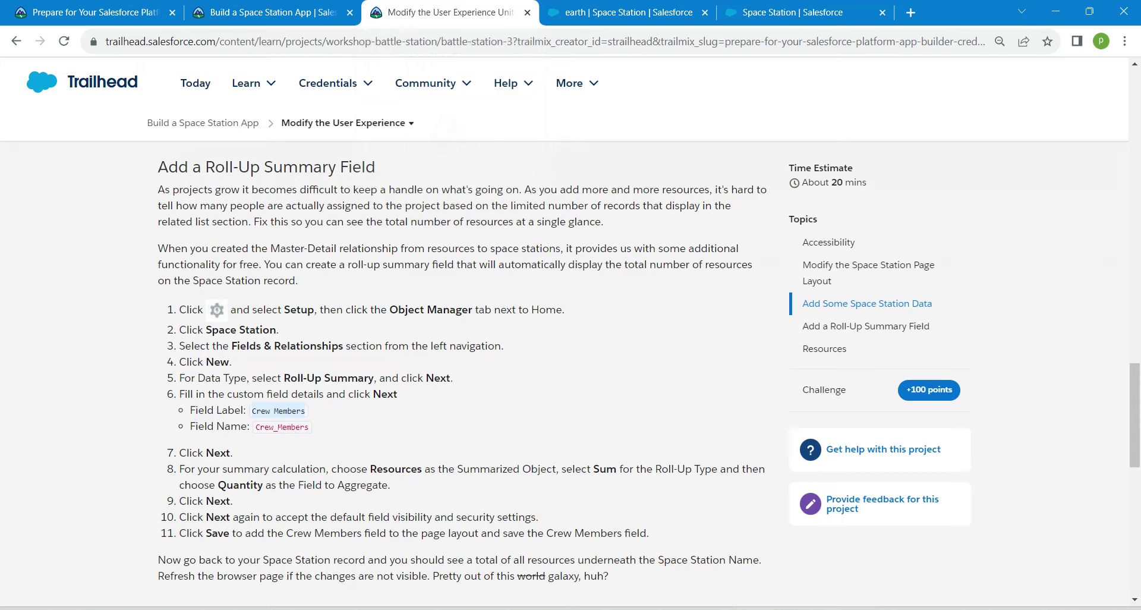
- Switch to Trailhead, verify the Modify the User Experience step for 100 points, and refresh the Build a Space Station App project page
{"action": "left_click", "coordinate": [449, 13]}
{"action": "left_click_drag", "start_coordinate": [1134, 416], "coordinate": [1135, 552]}
{"action": "left_click", "coordinate": [261, 216]}
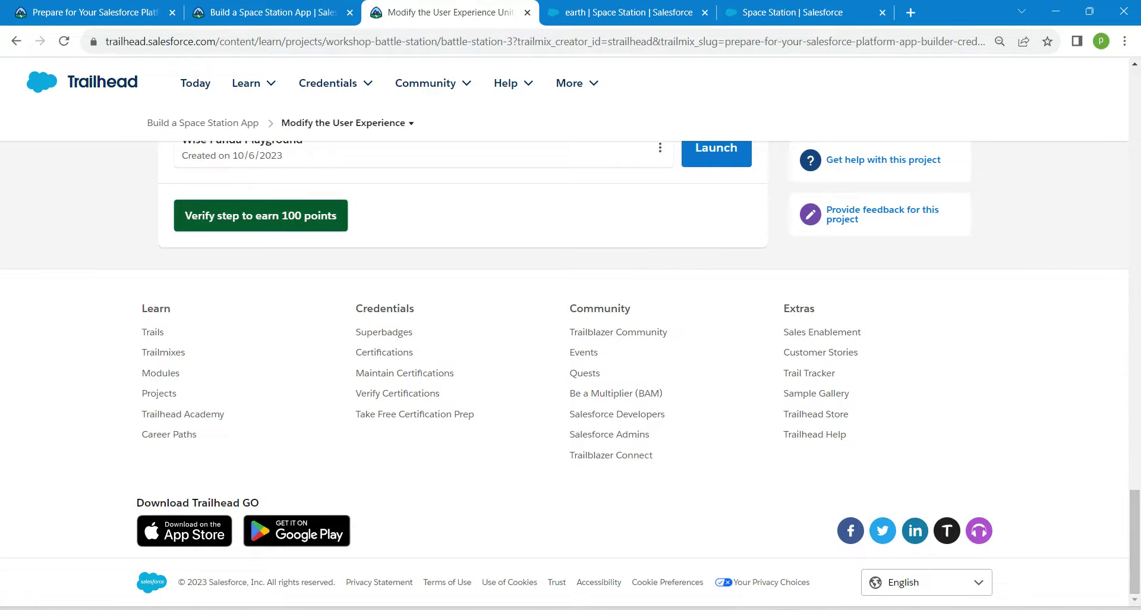
{"action": "left_click", "coordinate": [260, 215]}
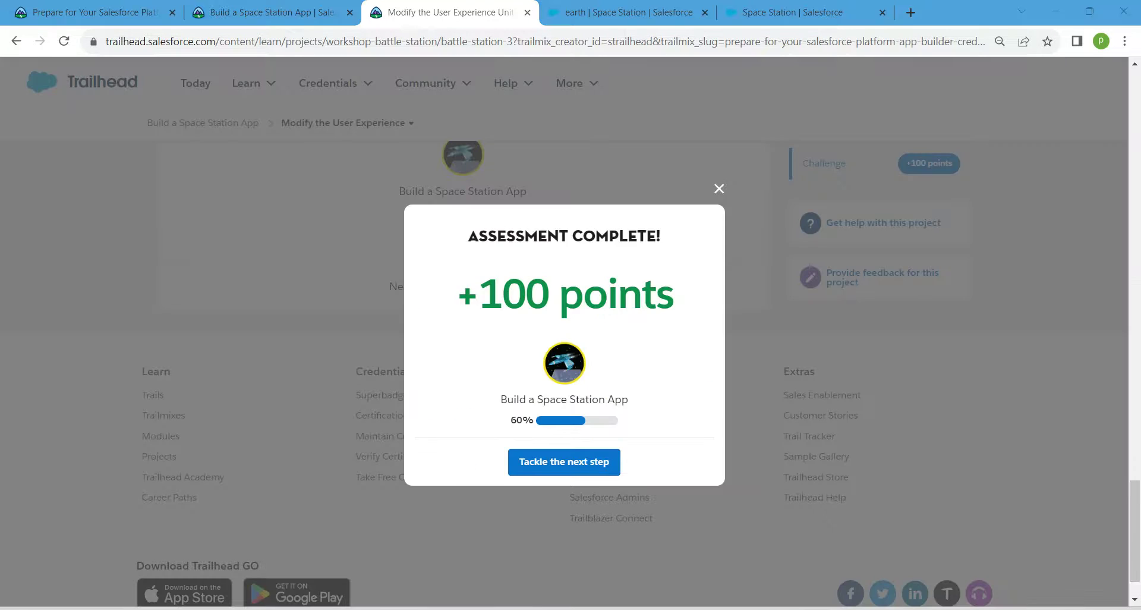
{"action": "left_click", "coordinate": [273, 12]}
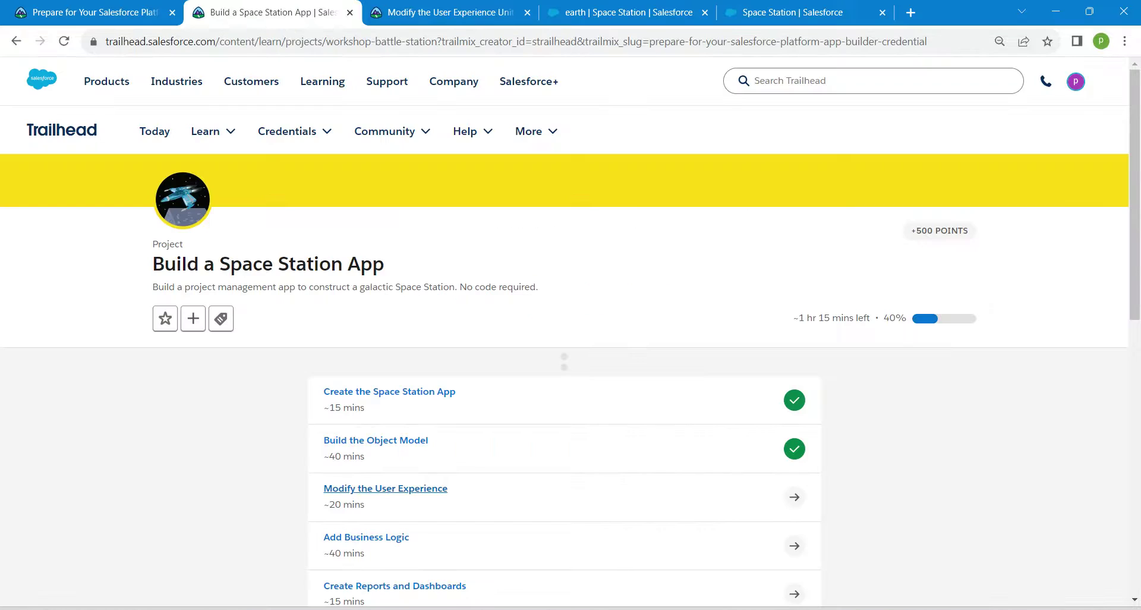
{"action": "key", "text": "F5"}
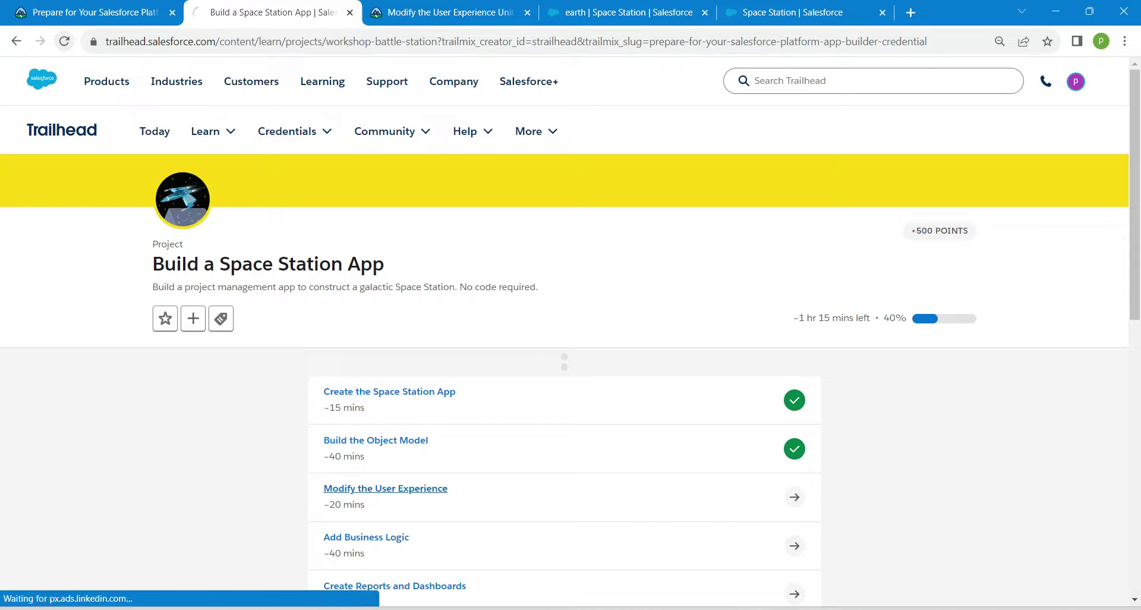